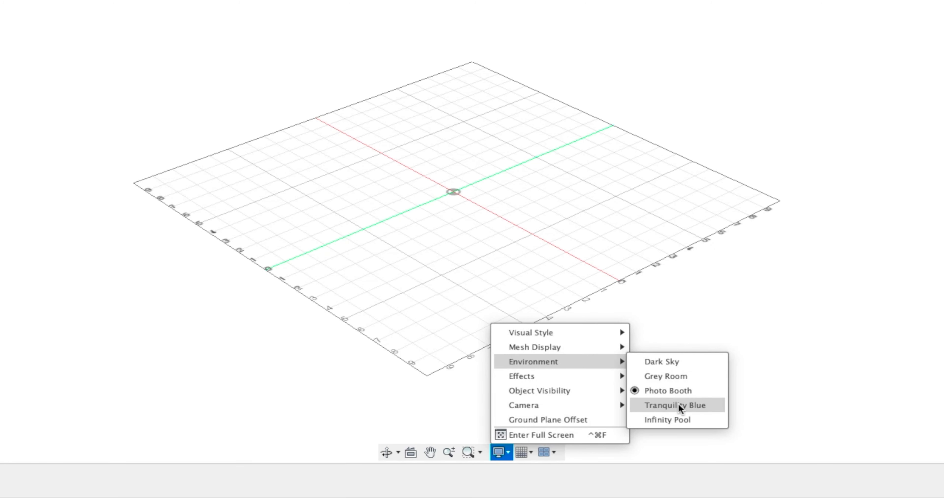
Try the Infinity Pool and Tranquility Blue environments for the canvas.
left_click(667, 420)
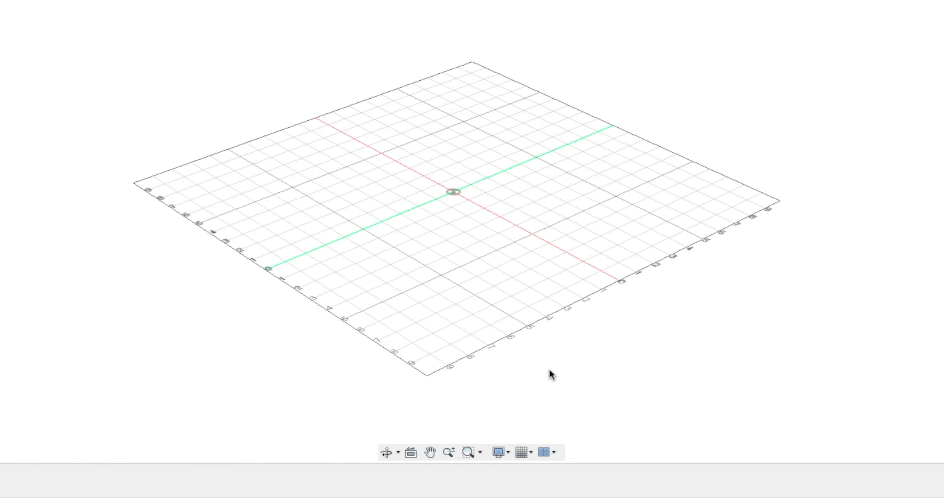
left_click(499, 451)
mouse_move(579, 376)
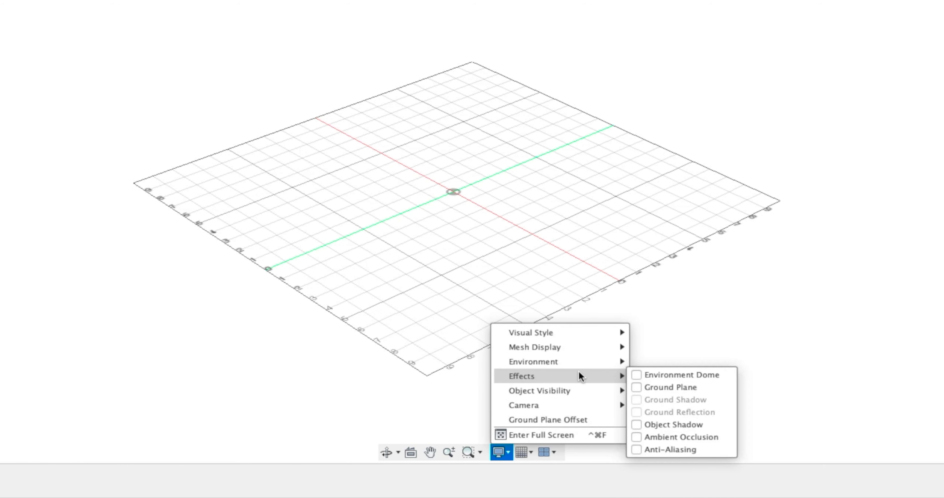
mouse_move(609, 362)
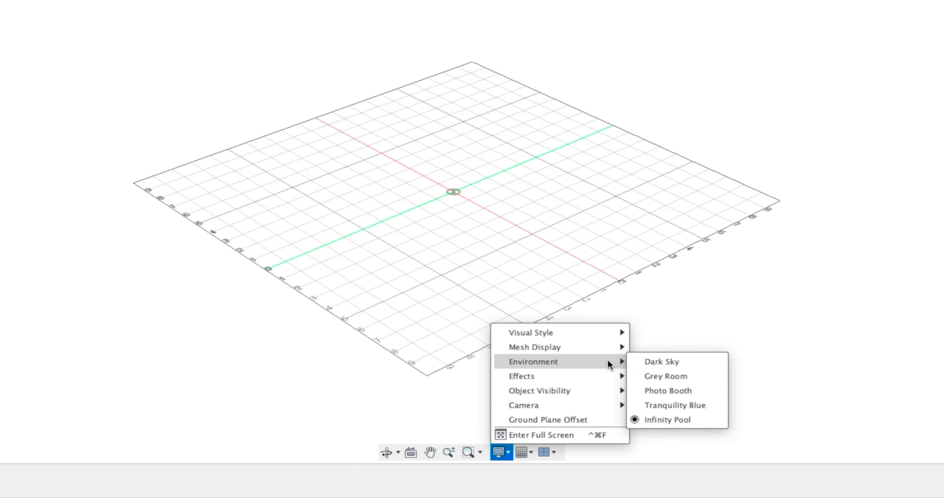
left_click(659, 404)
middle_click_drag(559, 390, 525, 404, "shift")
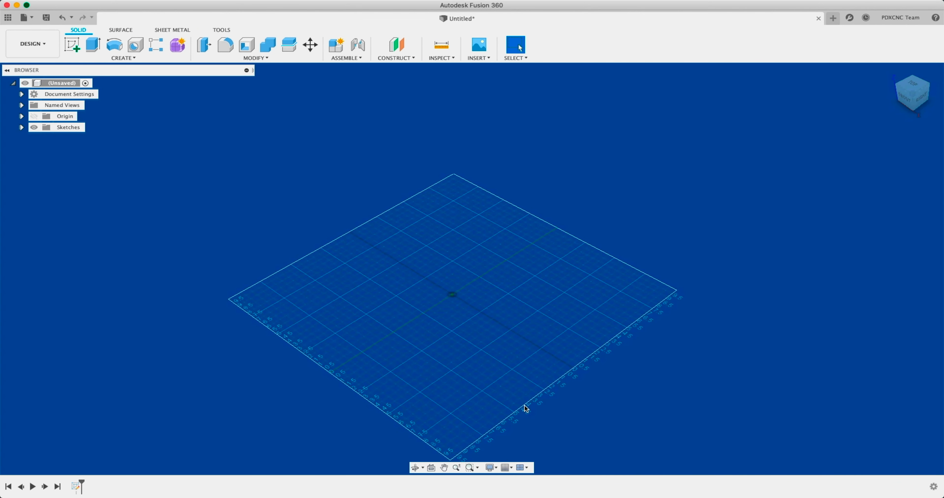
Change the canvas environment to Photo Booth.
left_click(495, 468)
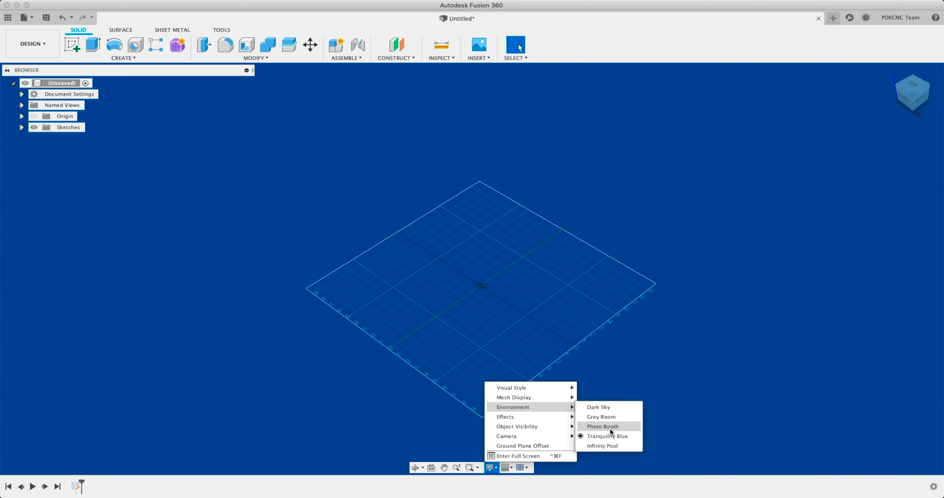
left_click(610, 428)
mouse_move(553, 395)
middle_mouse_down("shift")
mouse_move(548, 380)
mouse_move(542, 403)
middle_mouse_up("shift")
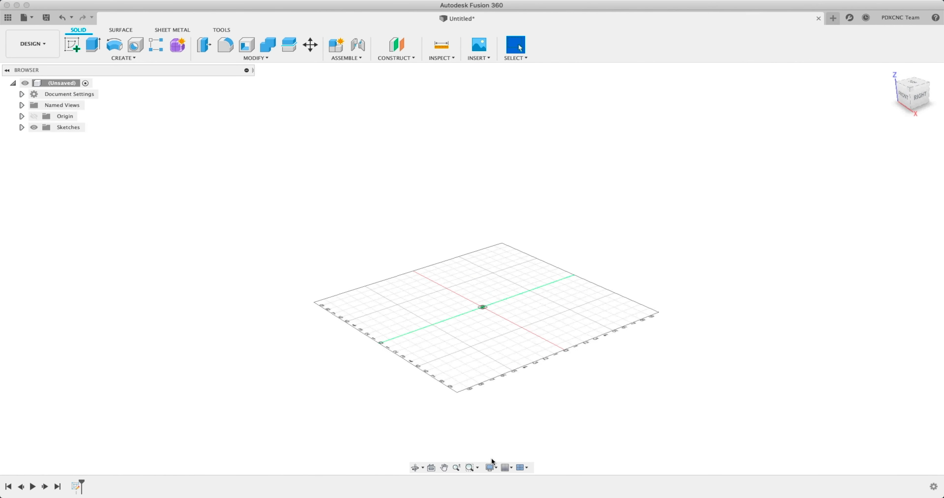
Try the Grey Room and Dark Sky environments for the canvas.
left_click(493, 468)
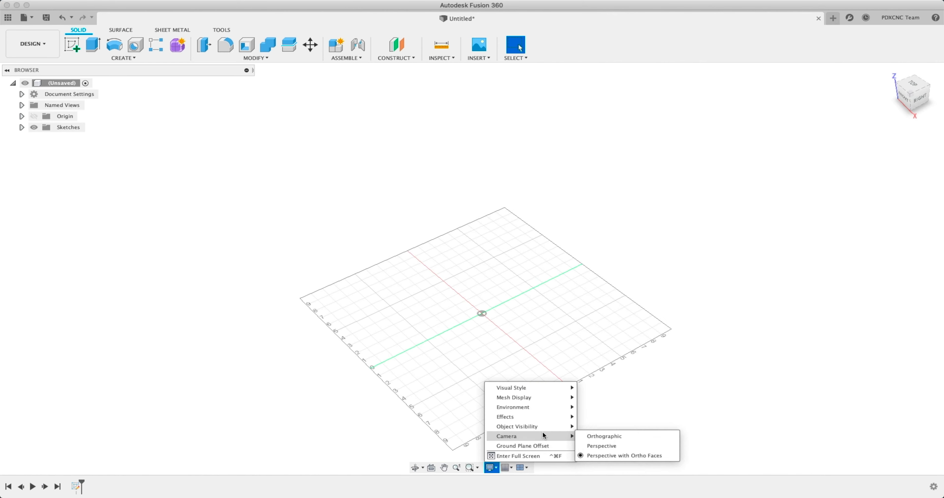
mouse_move(548, 422)
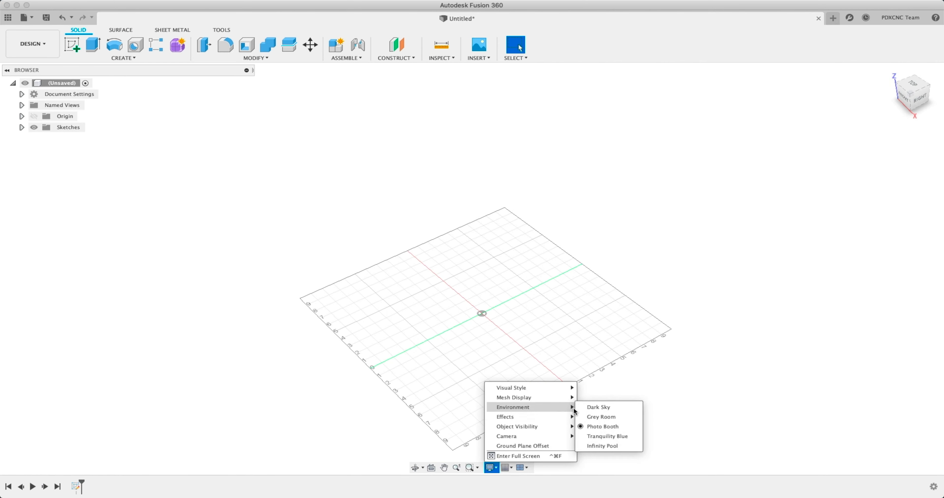
left_click(591, 417)
left_click(492, 468)
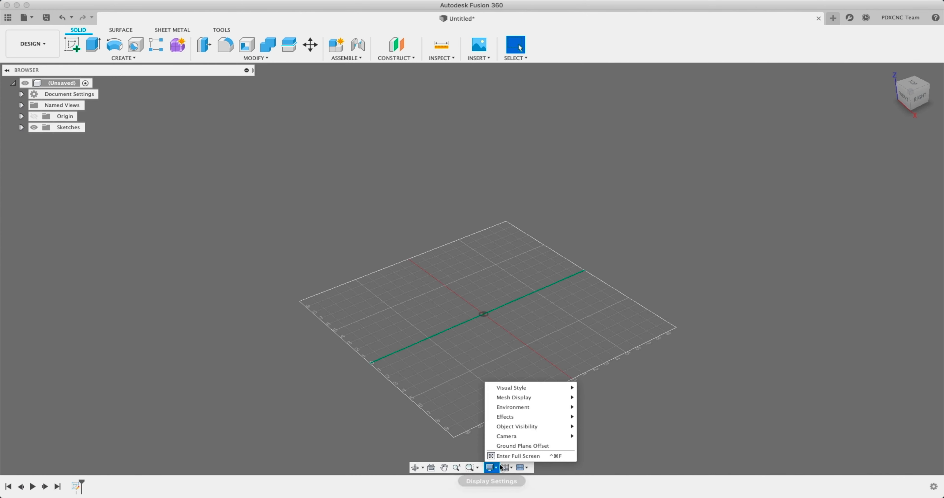
left_click(596, 407)
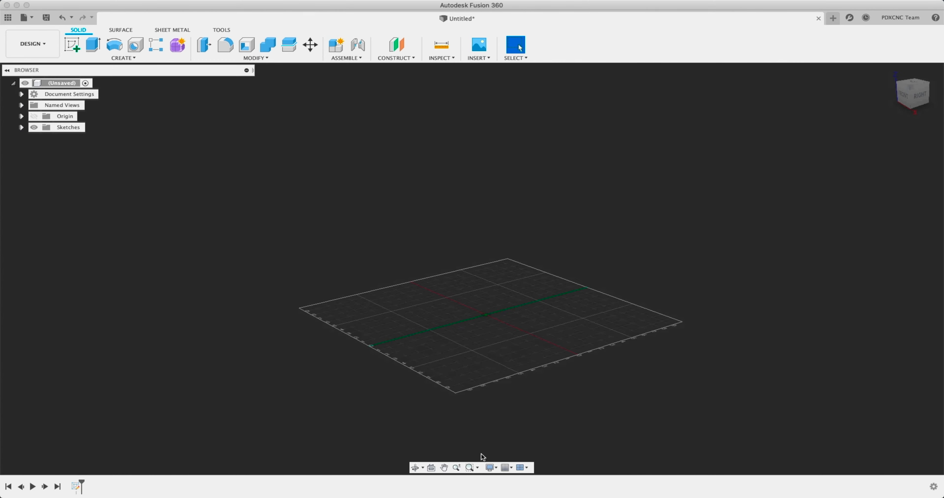
Set the canvas environment to Grey Room.
left_click(492, 467)
mouse_move(565, 407)
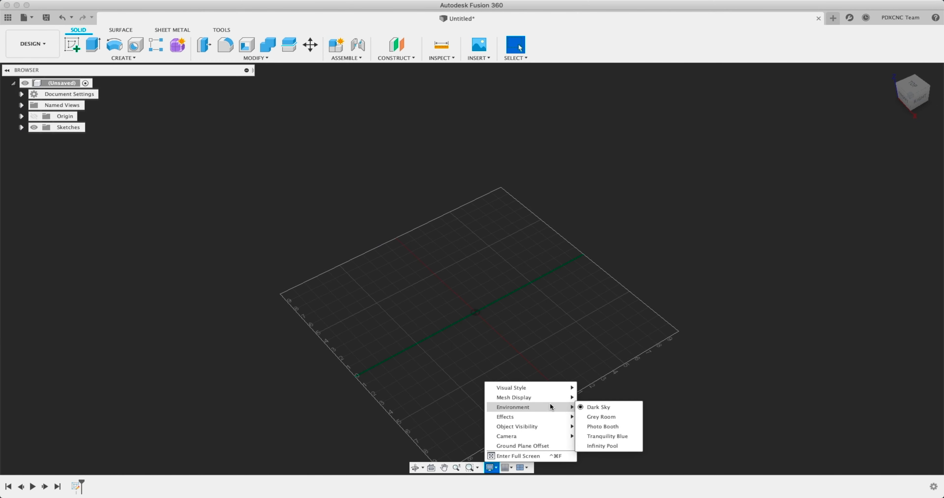
left_click(603, 418)
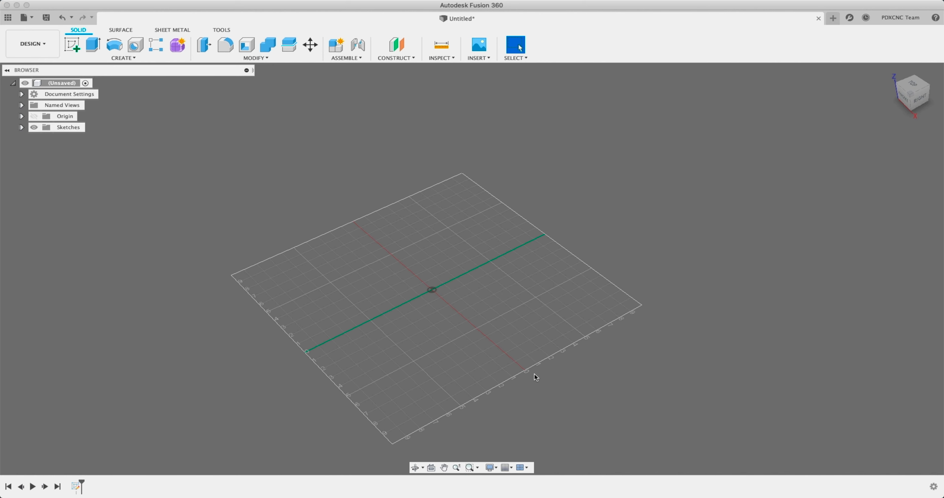
Turn the layout grid off and back on.
left_click(510, 467)
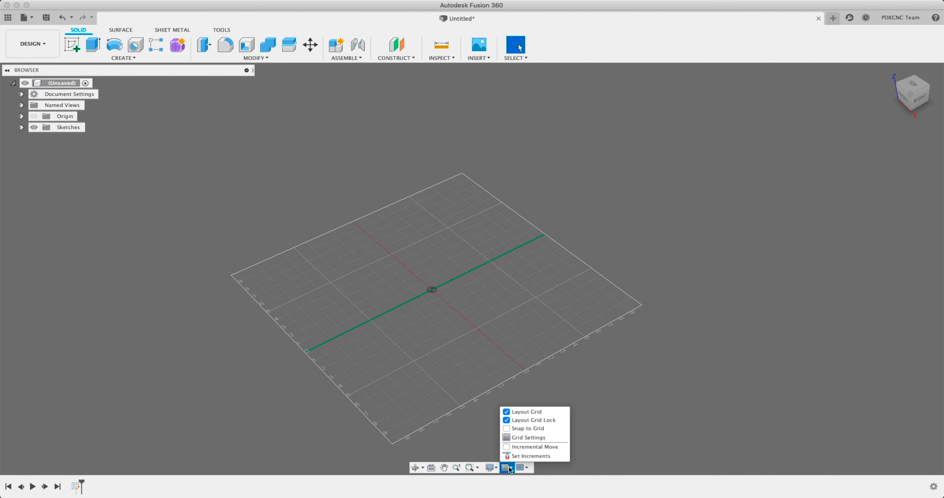
left_click(507, 412)
left_click(507, 412)
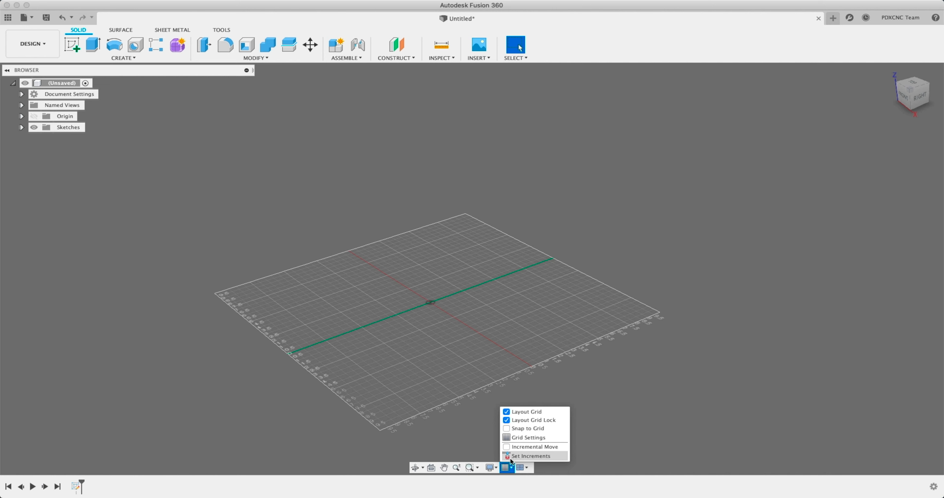
Split the canvas into multiple views and orbit the perspective and right-side viewports independently.
left_click(522, 467)
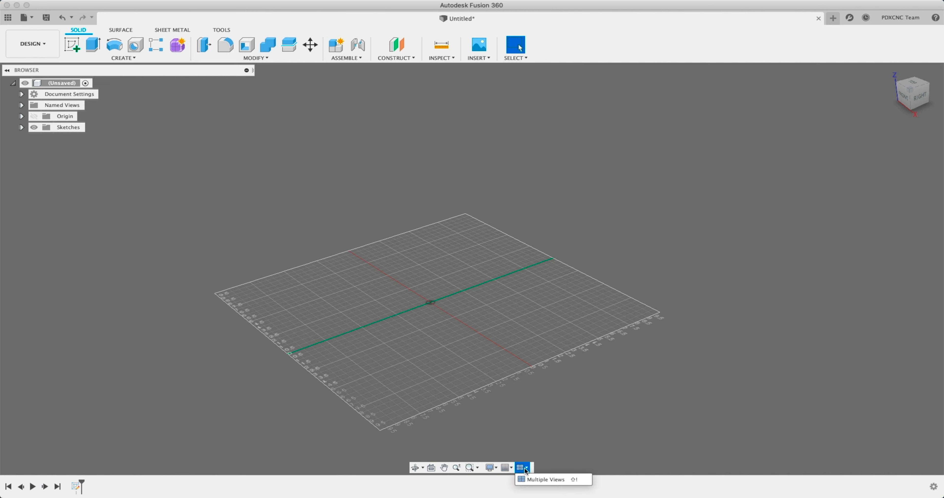
left_click(535, 480)
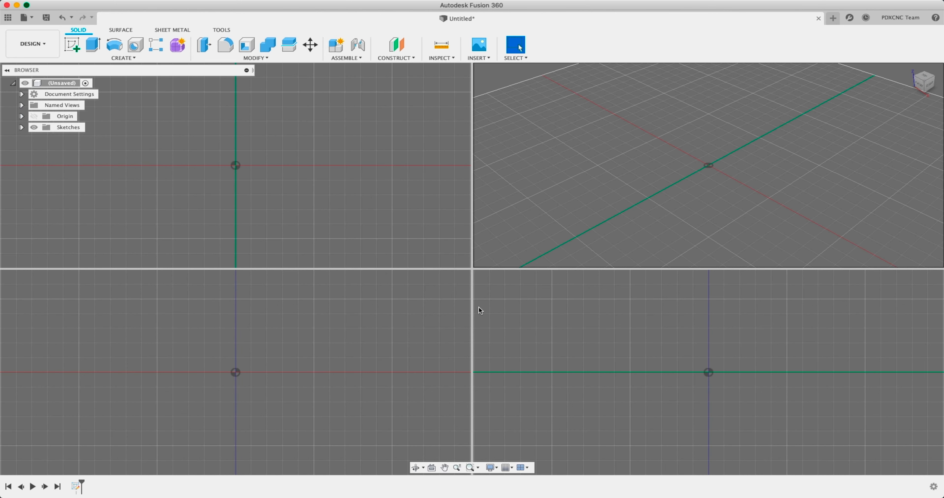
scroll(709, 190, "down", 4)
mouse_move(709, 190)
middle_mouse_down("shift")
mouse_move(709, 181)
mouse_move(702, 189)
middle_mouse_up("shift")
middle_click_drag(623, 224, 625, 237, "shift")
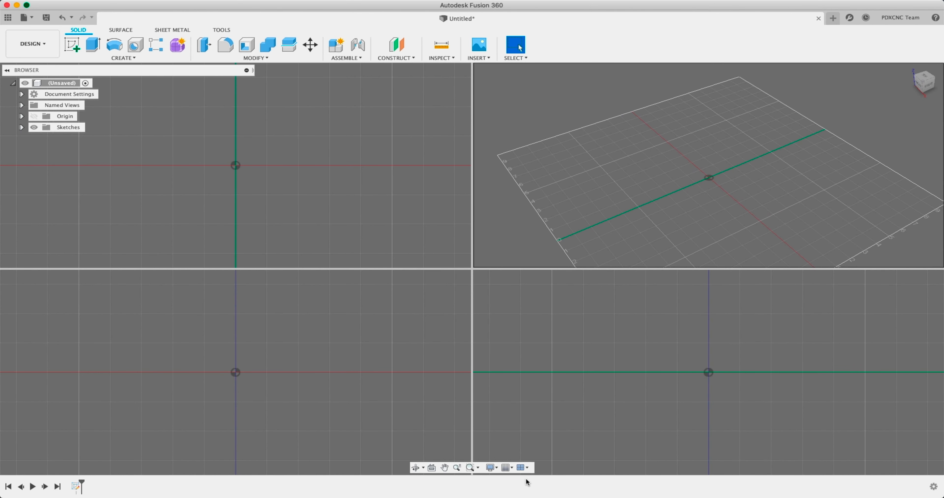
left_click(524, 468)
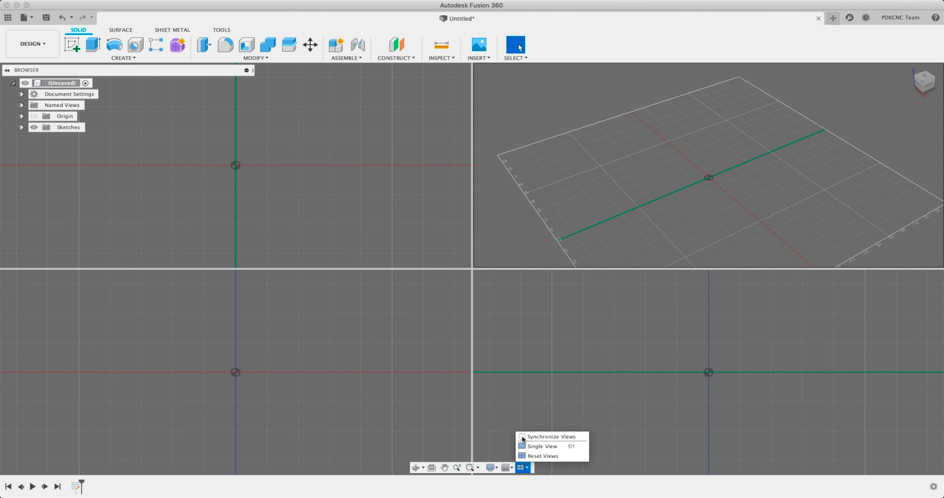
left_click(601, 352)
middle_click_drag(606, 339, 605, 360, "shift")
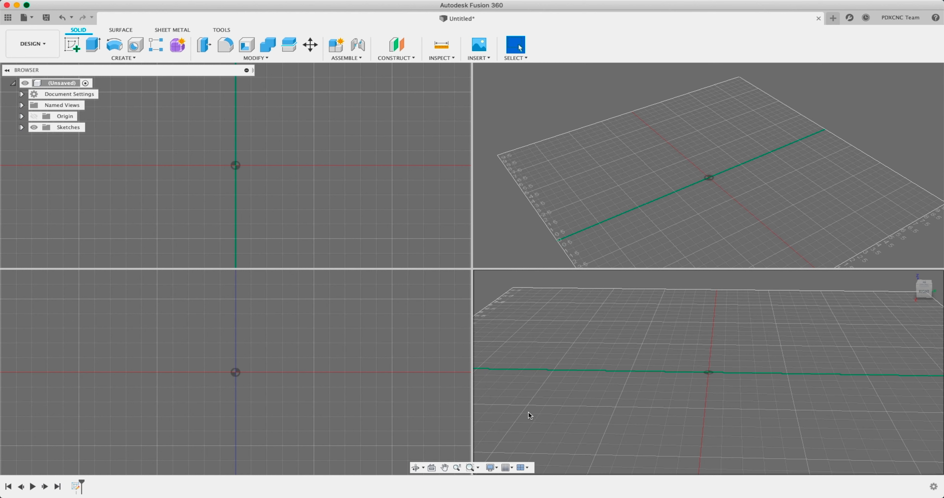
Return the canvas to a single view and orbit it to look down on the grid at an angle.
left_click(523, 468)
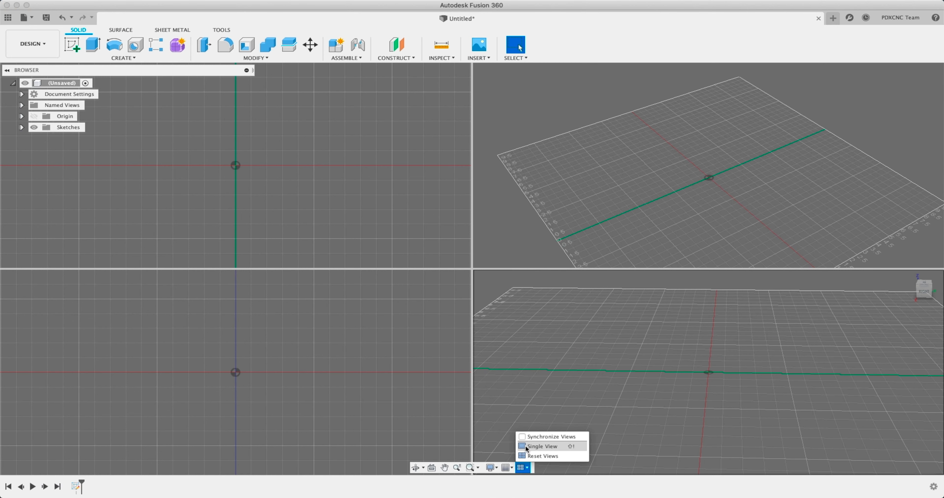
left_click(542, 446)
mouse_move(432, 297)
middle_mouse_down("shift")
mouse_move(442, 382)
mouse_move(269, 240)
middle_mouse_up("shift")
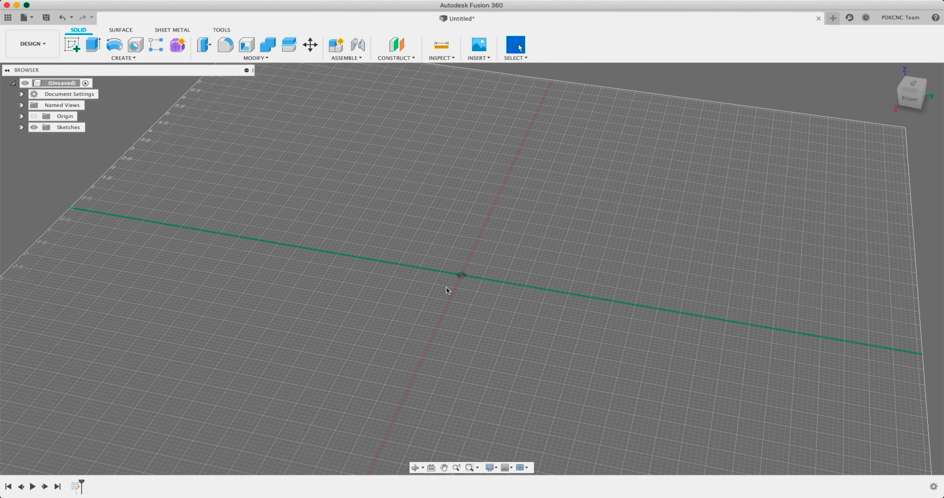
middle_click_drag(447, 286, 415, 278, "shift")
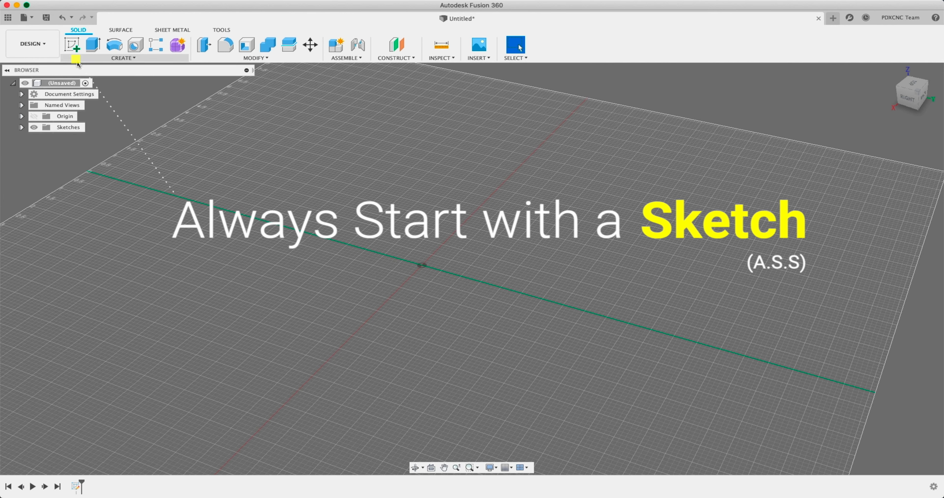
Start a new sketch on the horizontal XY origin plane.
left_click(73, 52)
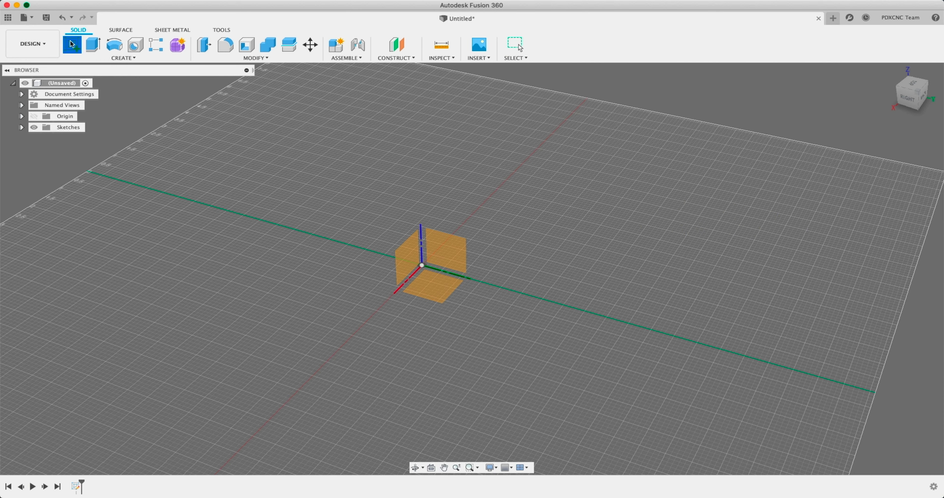
middle_click_drag(442, 290, 456, 251, "shift")
left_click(455, 251)
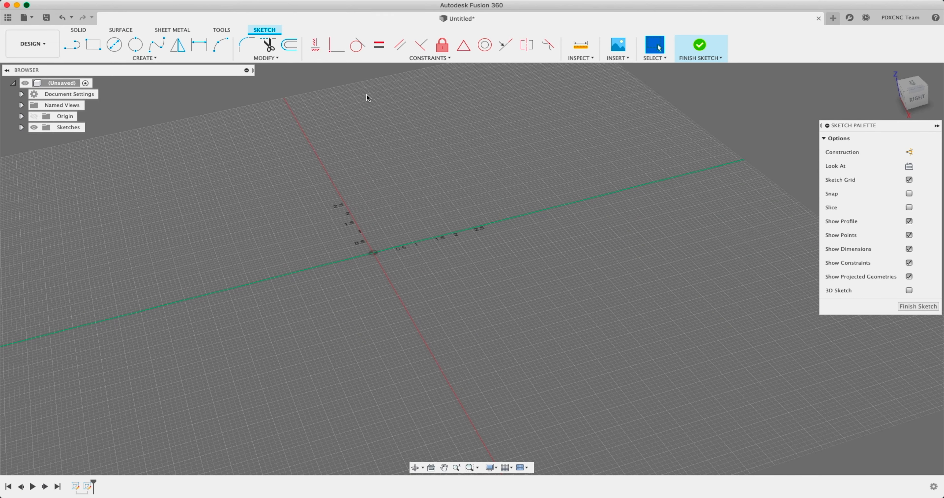
Sketch a center-diameter circle of 1.25 in diameter on the plane, a short distance away from the origin.
left_click(115, 45)
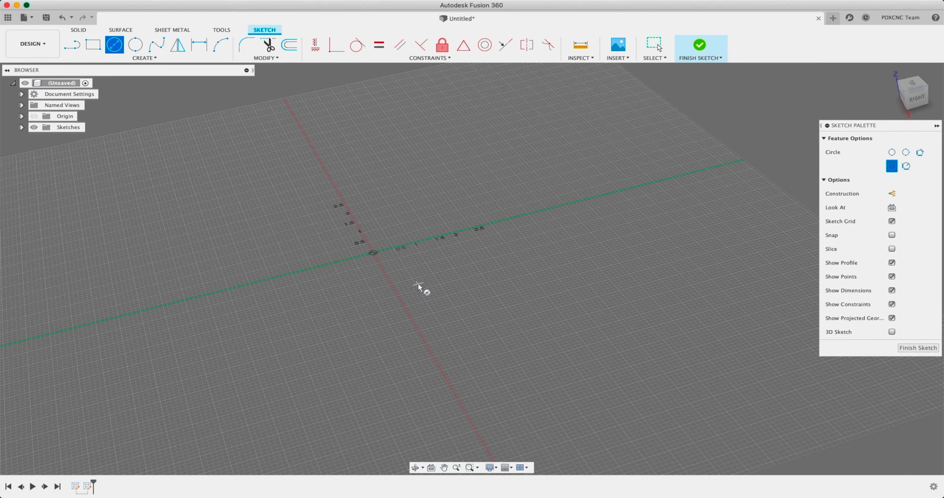
left_click(437, 263)
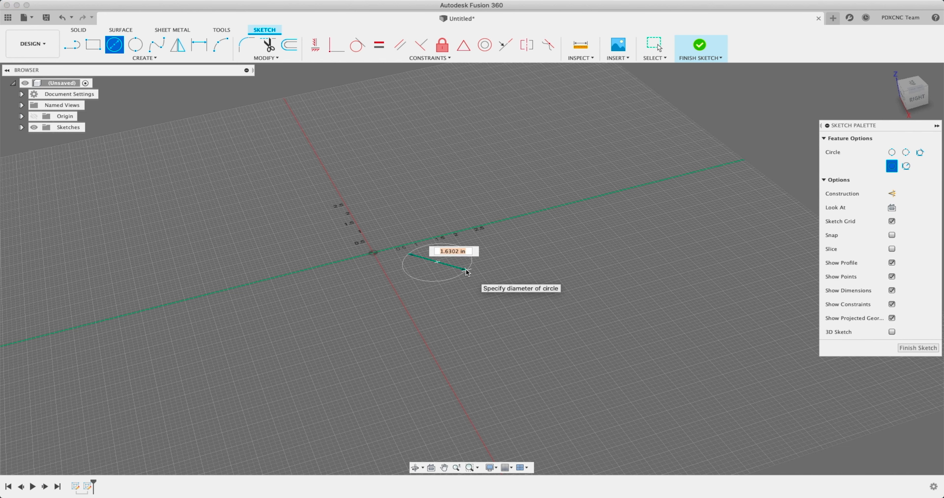
type("1.25")
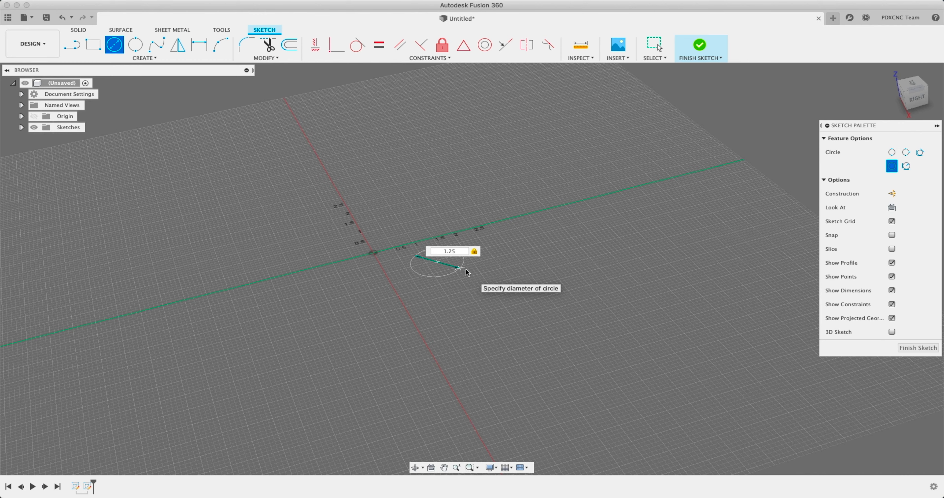
key("Return")
middle_click_drag(451, 267, 457, 272, "shift")
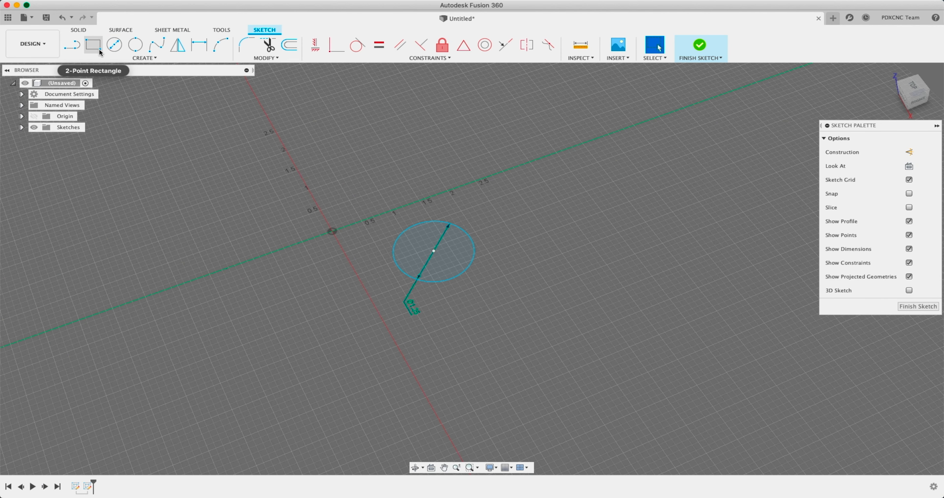
Draw a 2 in by 2 in center rectangle centred on the circle's center point.
left_click(145, 58)
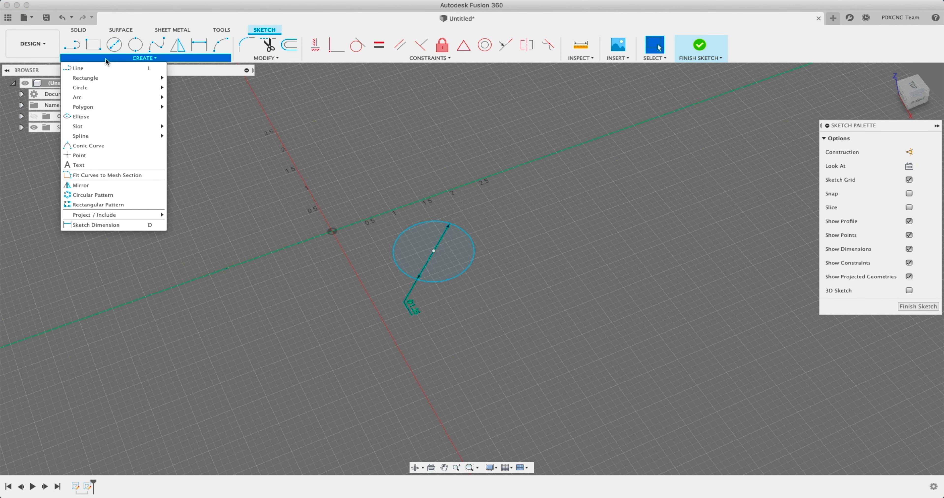
mouse_move(106, 78)
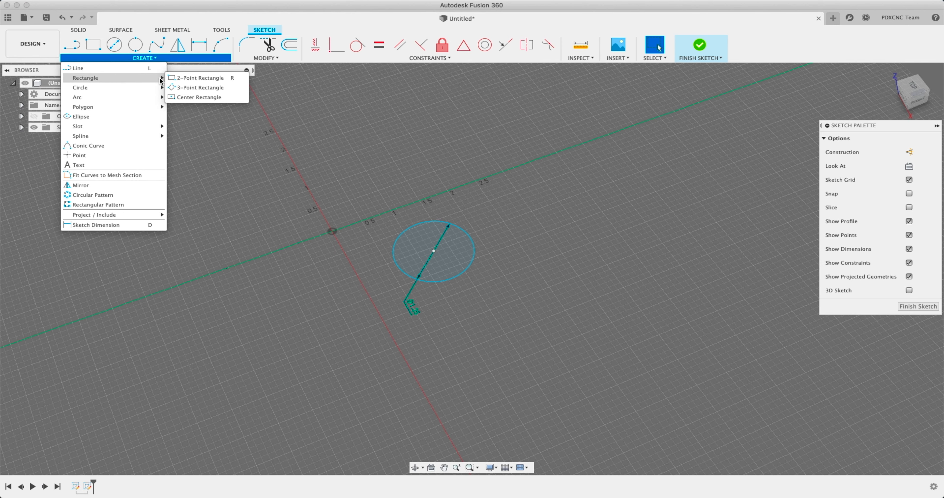
left_click(219, 122)
left_click(161, 59)
mouse_move(151, 78)
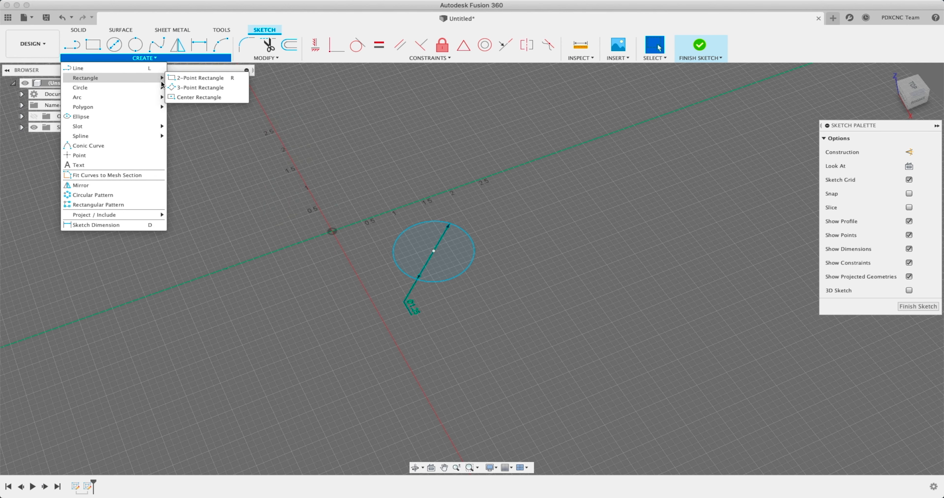
left_click(189, 98)
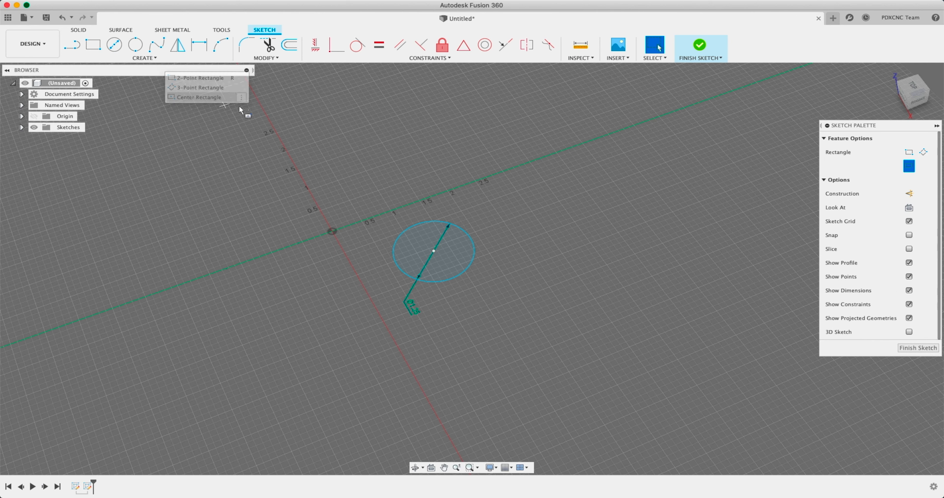
left_click(434, 252)
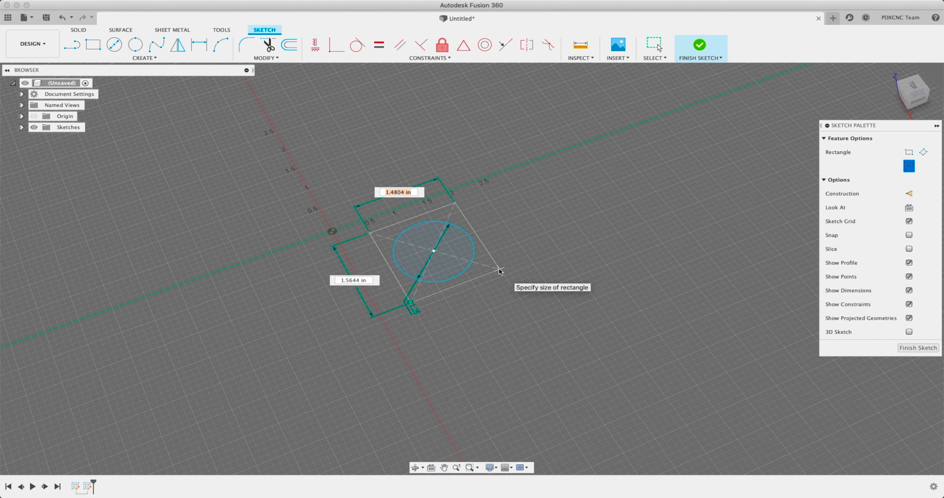
type("2")
key("Tab")
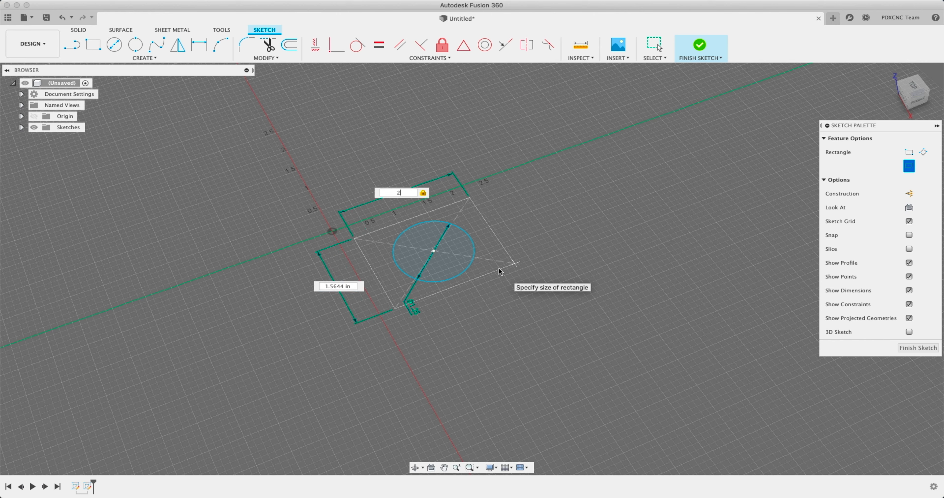
type("2")
key("Tab")
key("Return")
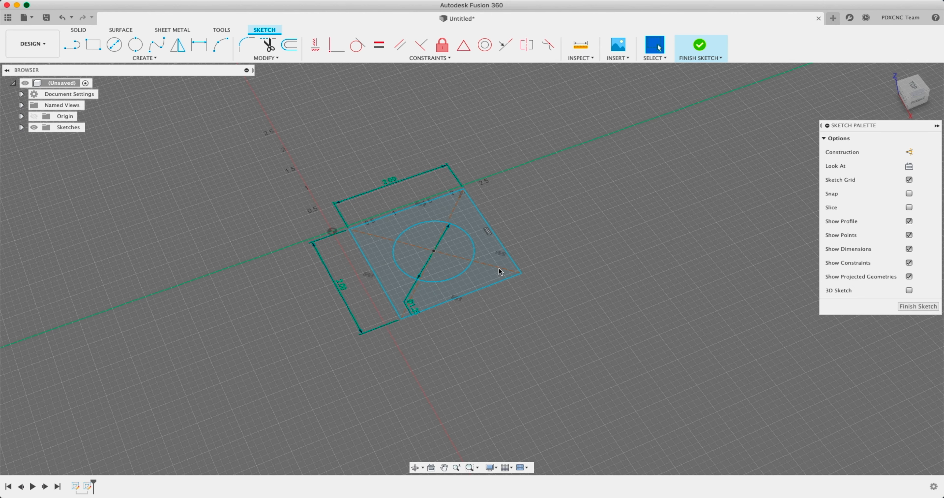
Move the circle's diameter dimension outside the square, beyond its far edge.
left_click_drag(412, 305, 504, 193)
mouse_move(425, 198)
middle_mouse_down("shift")
mouse_move(422, 214)
mouse_move(381, 179)
middle_mouse_up("shift")
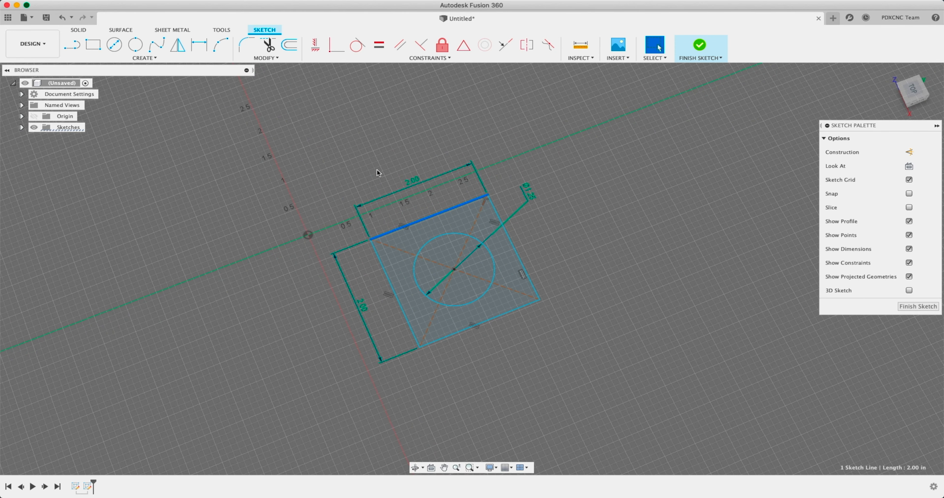
Open the Change Parameters dialog and position it so the sketch stays visible.
left_click(282, 60)
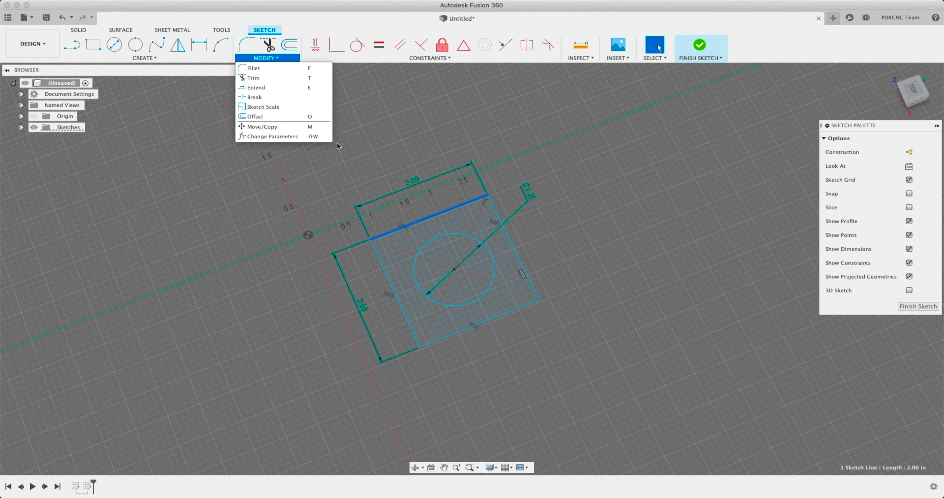
left_click(360, 142)
left_click(287, 60)
left_click(422, 139)
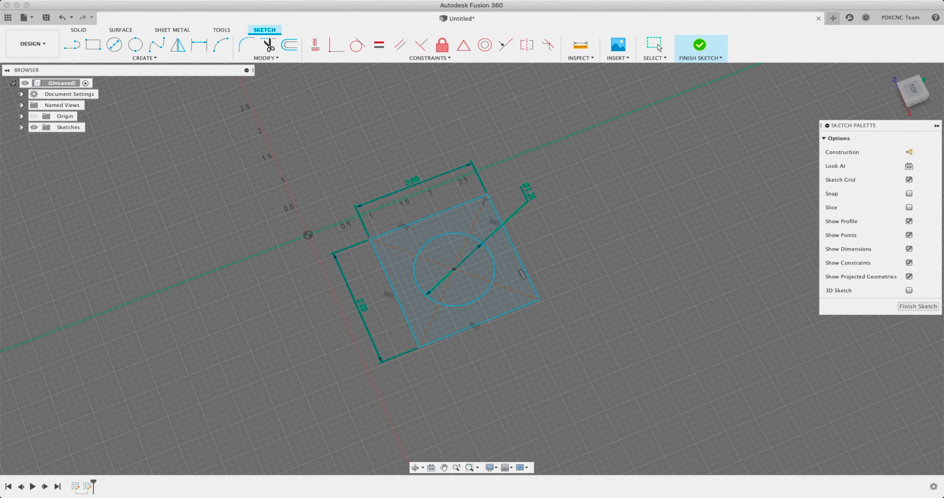
left_click_drag(0, 141, 709, 237)
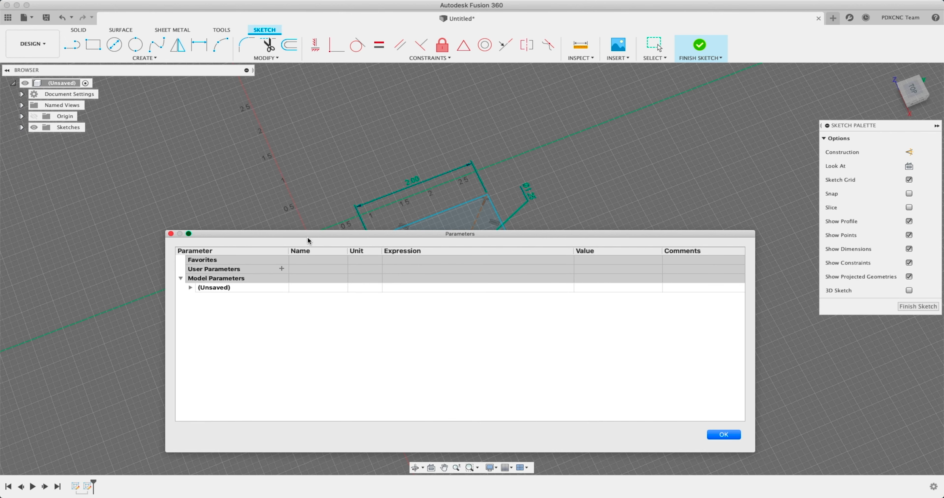
left_click_drag(350, 231, 364, 336)
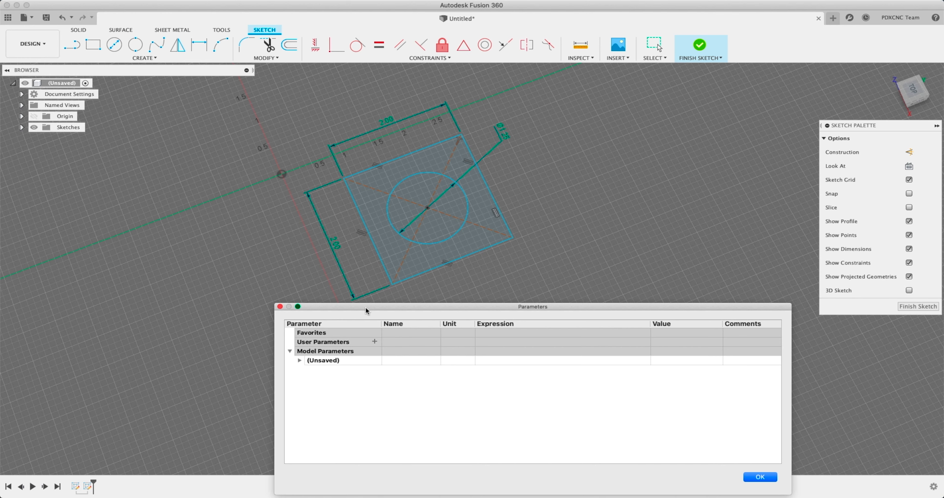
left_click_drag(365, 307, 336, 297)
Add a user parameter named square in inches with the expression 2.
left_click(345, 331)
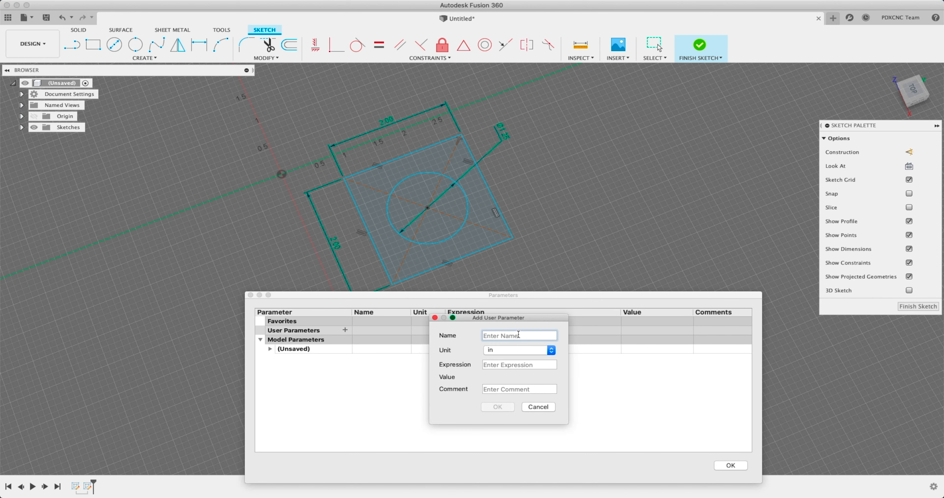
type("square")
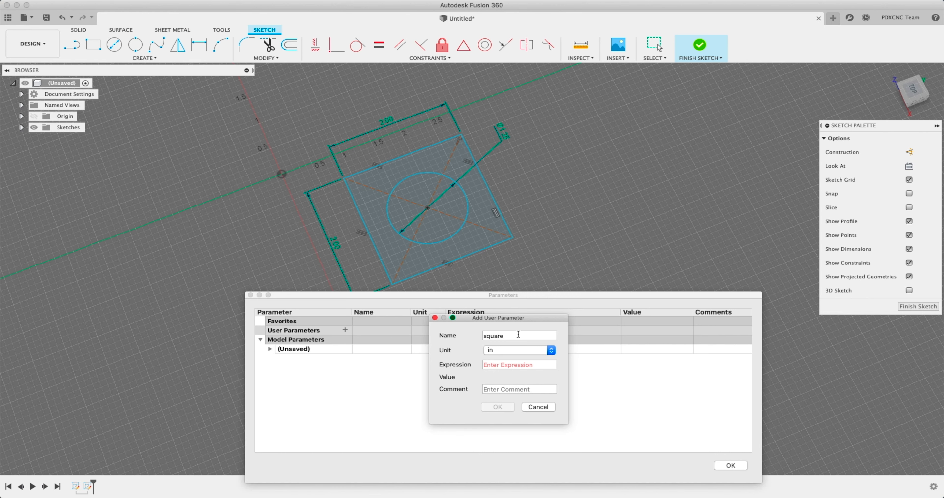
key("Tab")
type("2")
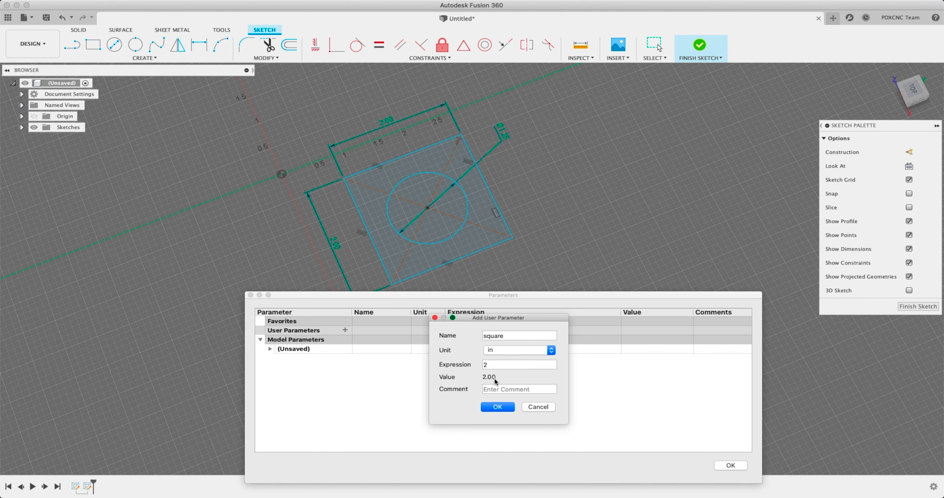
left_click(493, 390)
left_click(497, 407)
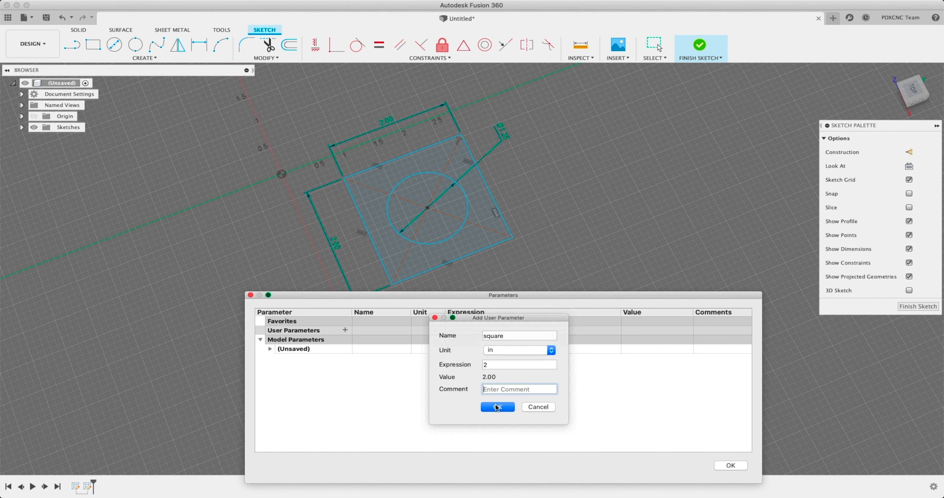
Add a user parameter named circle in inches with the expression 1.25.
left_click(345, 331)
type("circle")
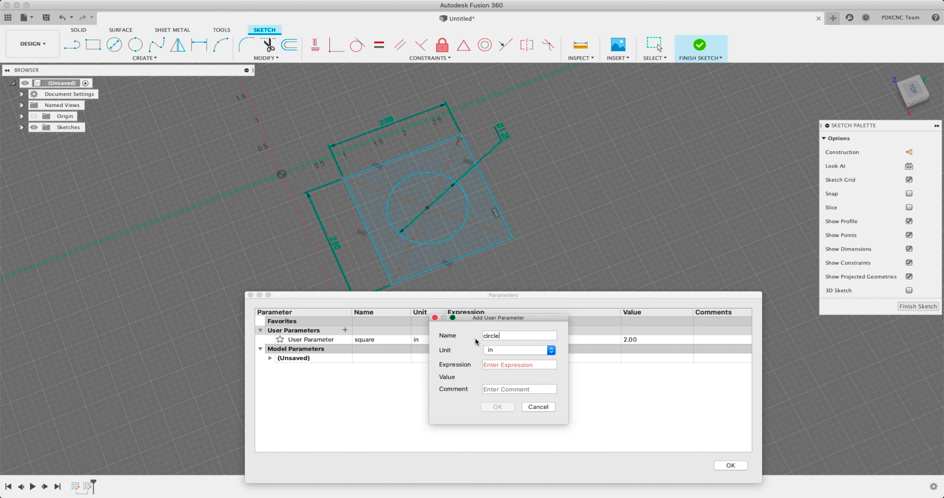
left_click(534, 364)
type("1.25")
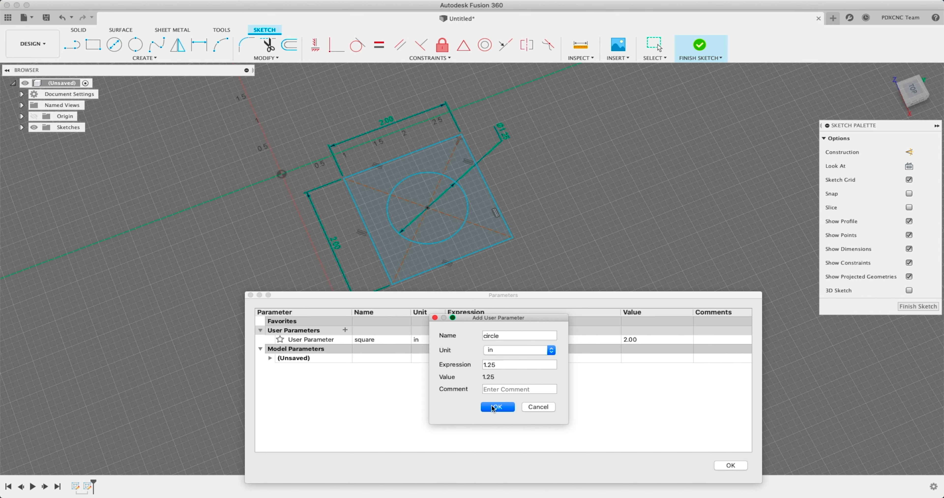
left_click(497, 409)
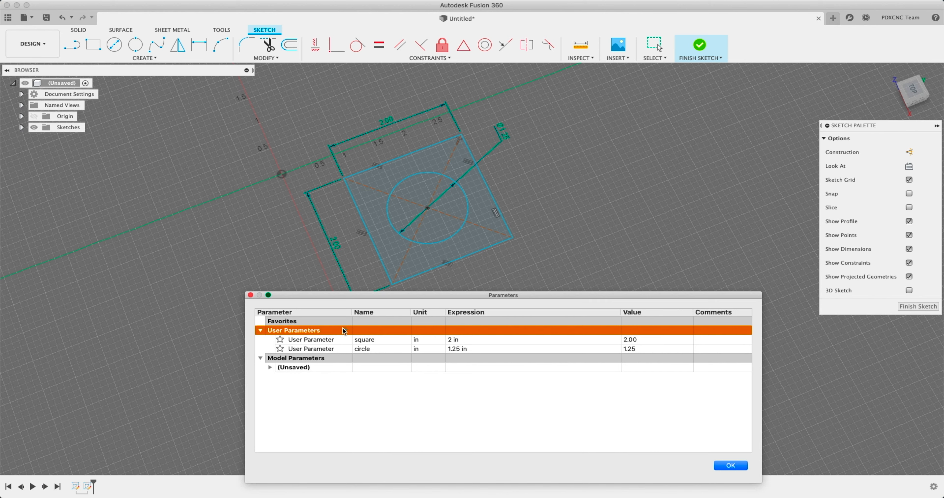
Add a user parameter named height in inches with the expression 28 and close the parameters dialog.
left_click(345, 330)
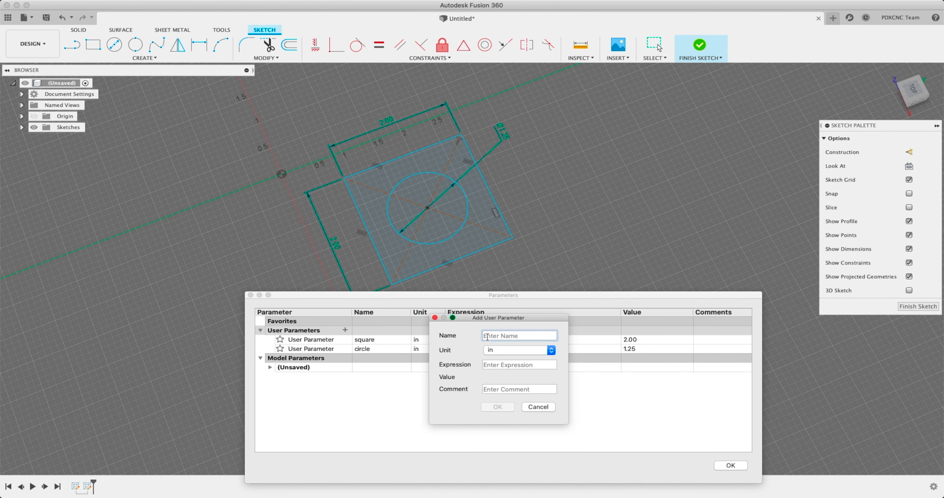
type("height")
key("Tab")
type("28")
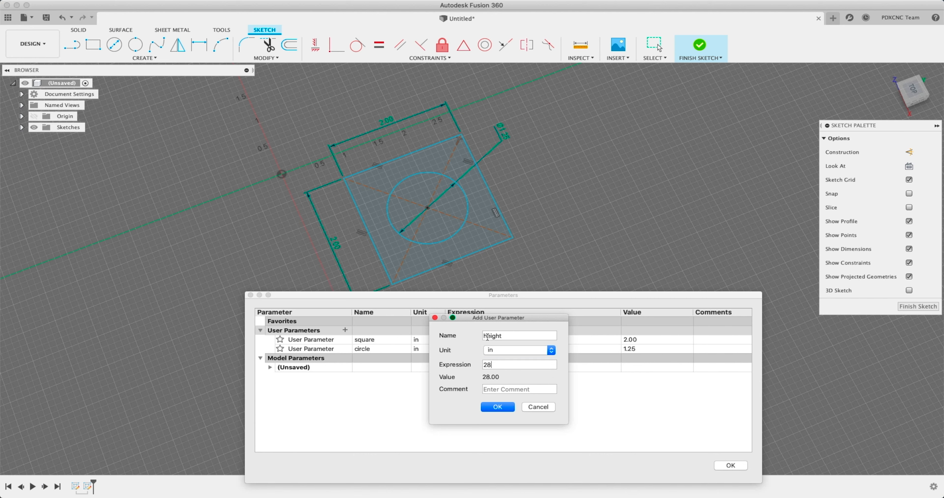
left_click(498, 408)
left_click(729, 466)
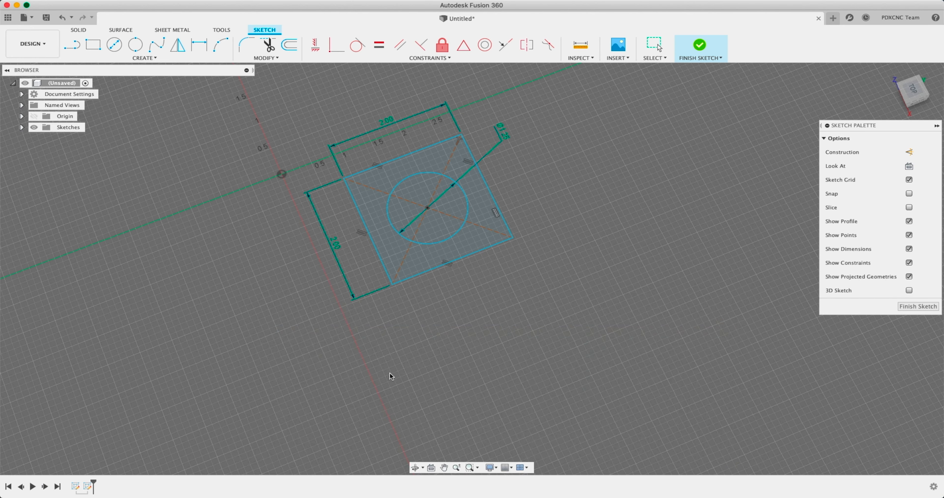
Link both side dimensions of the rectangle to the square user parameter.
middle_click_drag(385, 133, 380, 116, "shift")
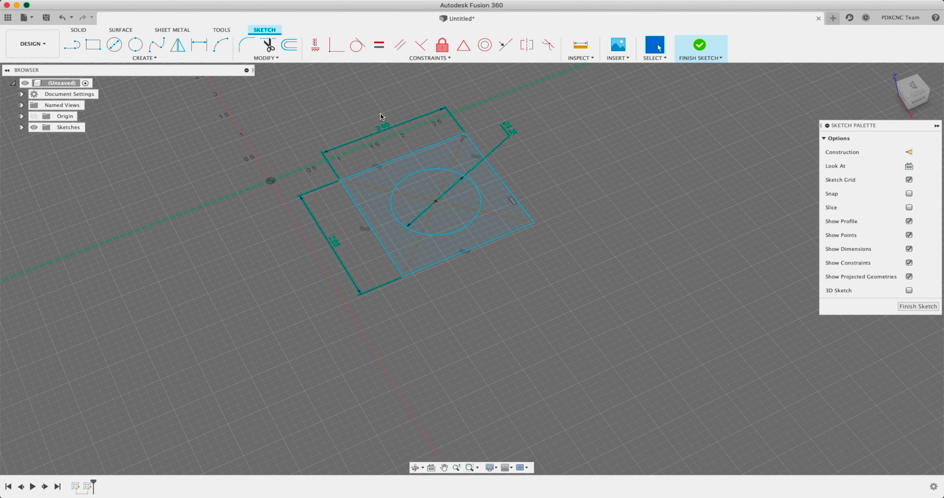
double_click(383, 128)
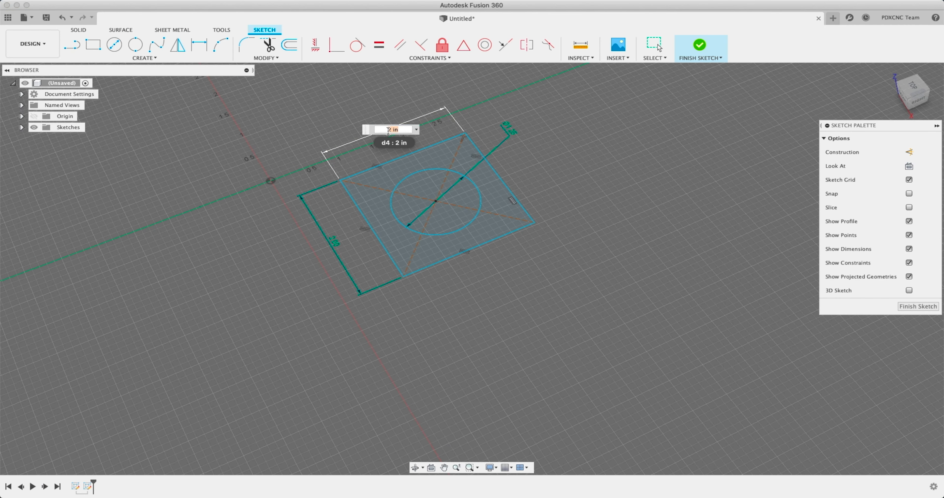
type("square")
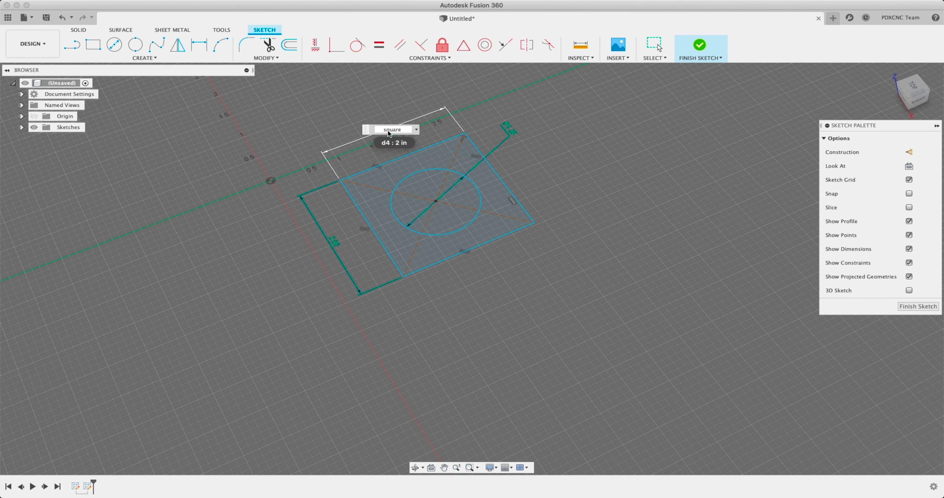
key("Return")
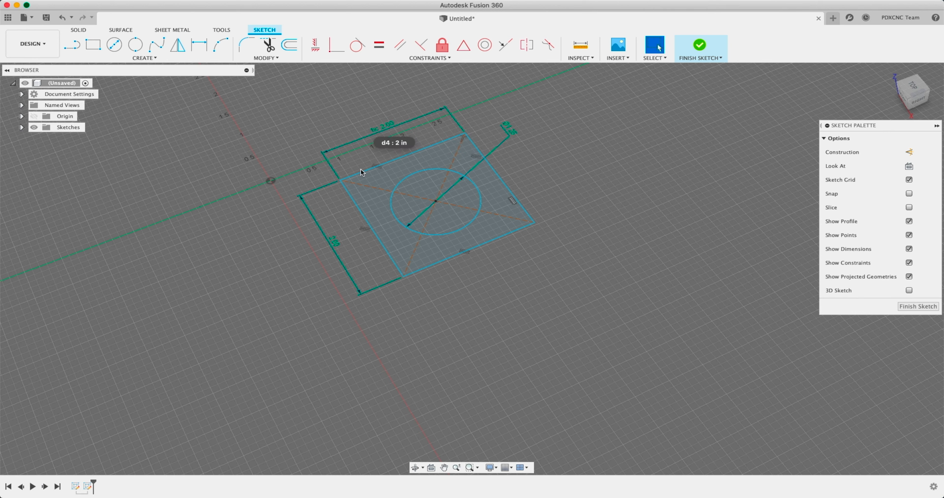
double_click(333, 243)
type("squ")
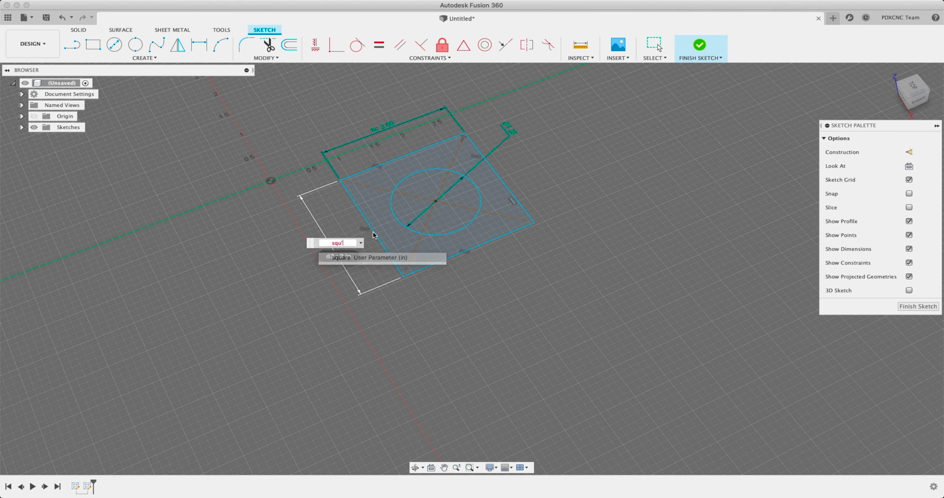
type("are")
key("Return")
Try 2.25 as the expression of the square user parameter, restore it to 2, and close the parameters dialog.
mouse_move(446, 135)
middle_mouse_down()
mouse_move(408, 187)
mouse_move(462, 194)
middle_mouse_up()
scroll(448, 187, "up", 3)
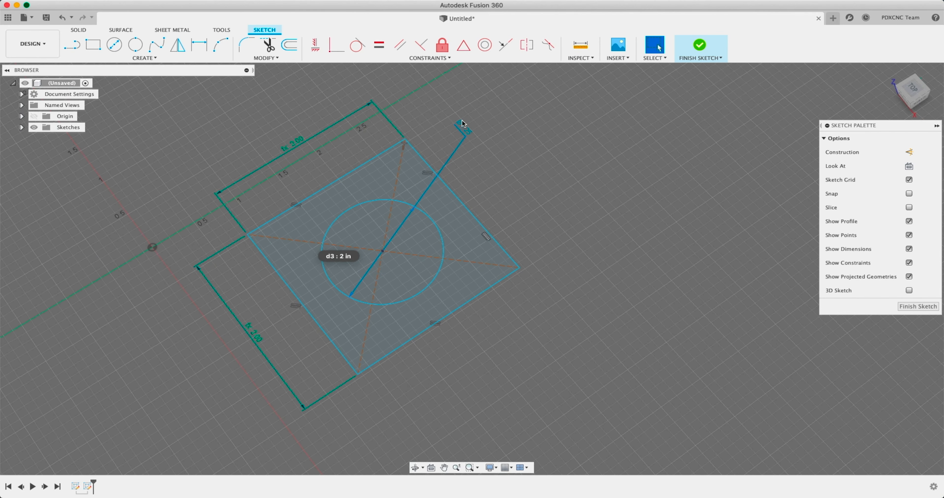
middle_click_drag(463, 146, 495, 161)
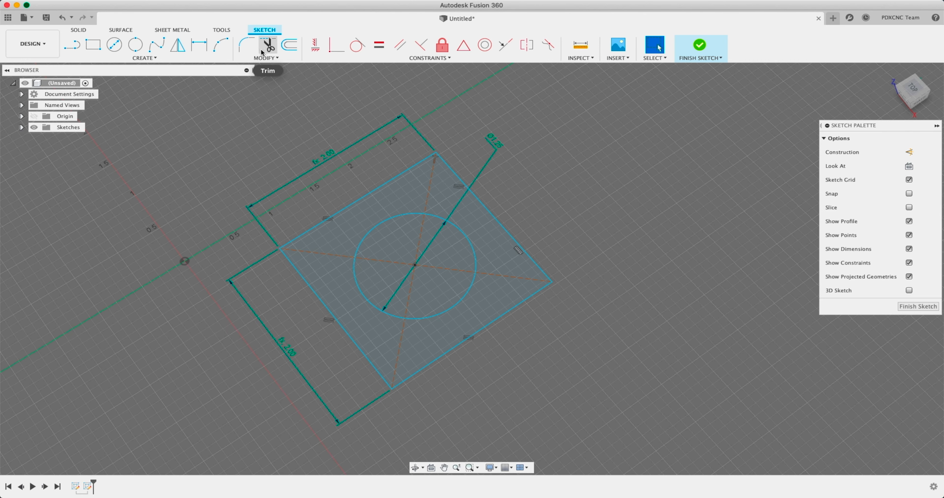
left_click(269, 58)
left_click_drag(468, 294, 447, 182)
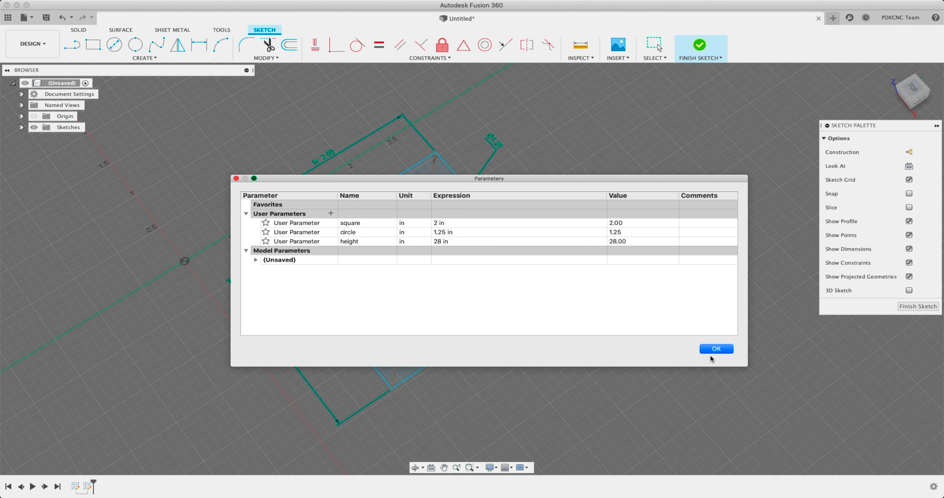
left_click(446, 222)
type("2.25")
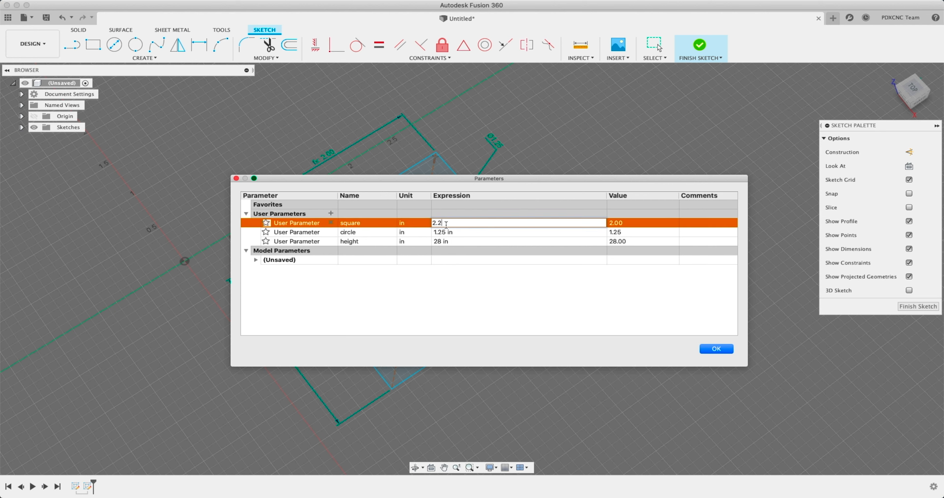
left_click(447, 230)
left_click(447, 222)
type("2")
left_click(451, 232)
left_click(716, 349)
Link the circle's diameter dimension to the circle user parameter and finish the sketch.
double_click(493, 142)
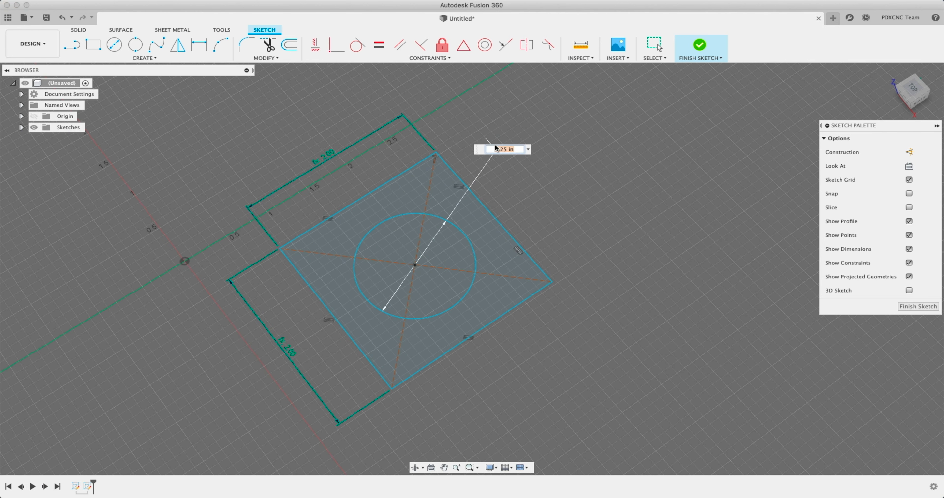
type("circle")
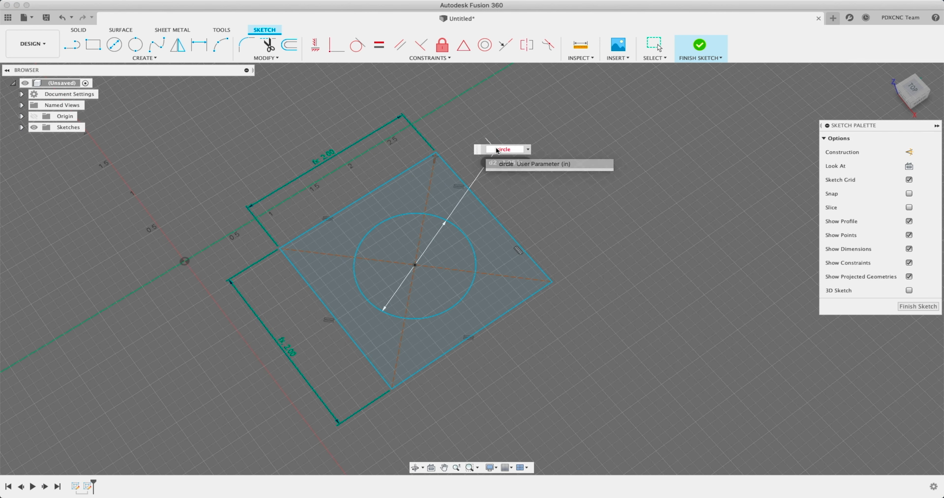
key("Return")
middle_click_drag(516, 254, 539, 224, "shift")
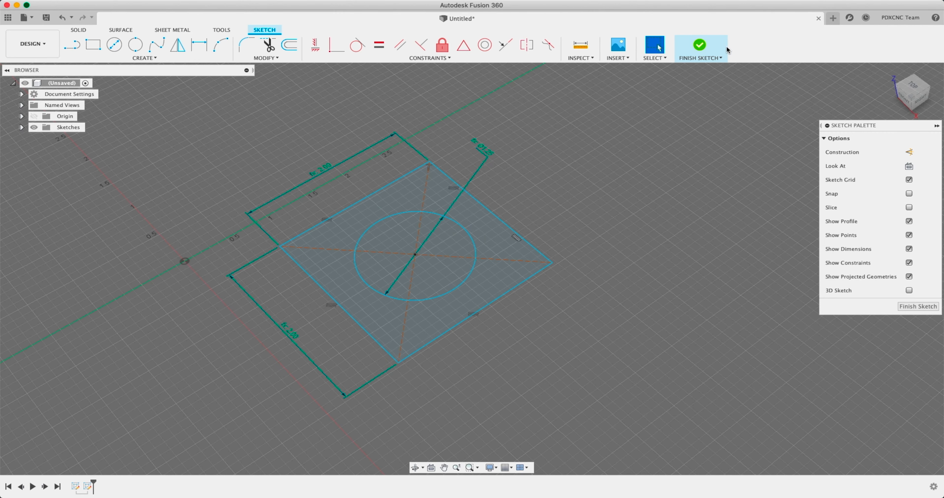
left_click(700, 46)
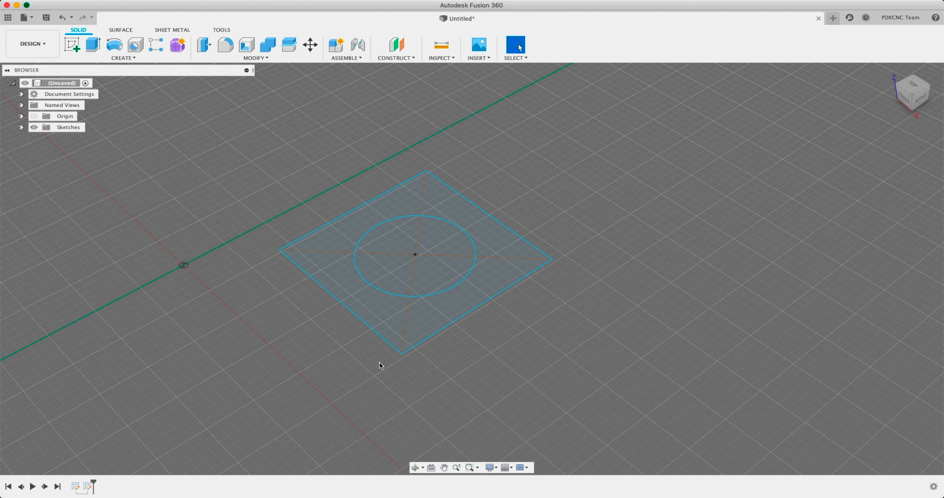
Expand the list of sketches and turn on the visibility of the origin planes and axes.
scroll(377, 330, "down", 2)
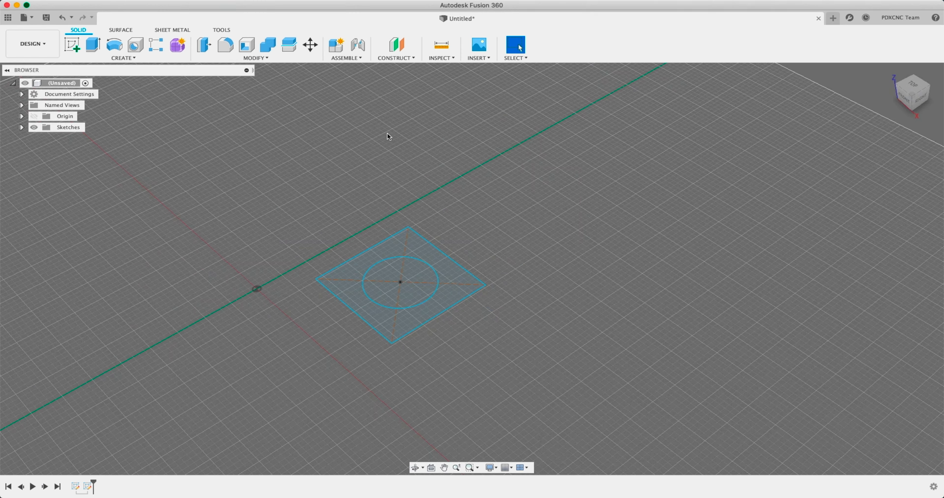
scroll(441, 183, "down", 3)
middle_click_drag(443, 197, 344, 189, "shift")
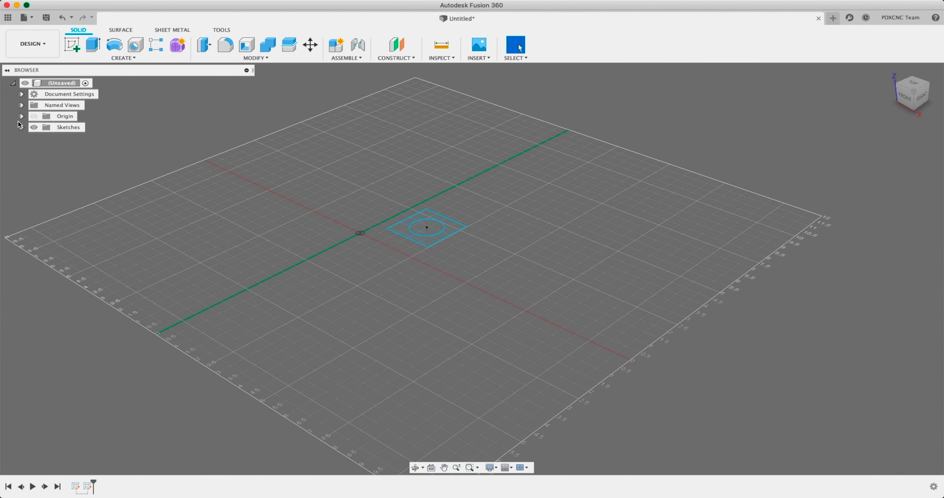
left_click(21, 127)
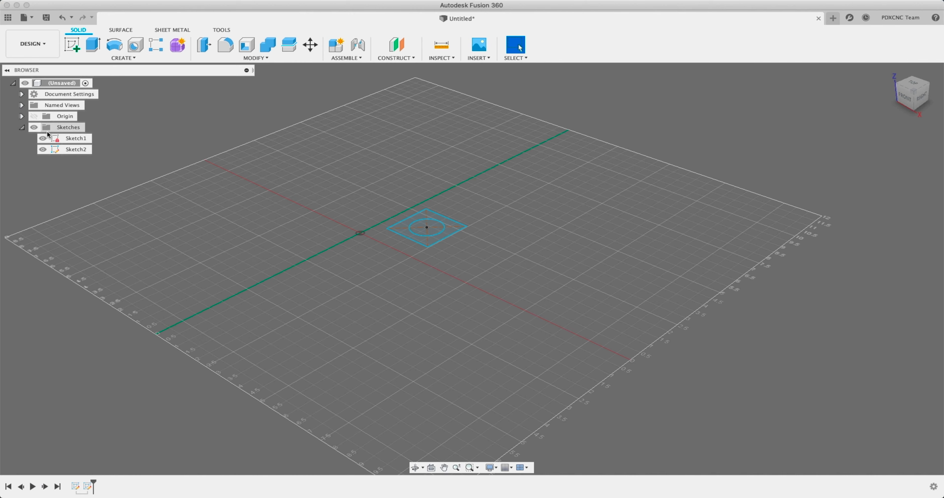
left_click(34, 118)
middle_click_drag(351, 179, 322, 169, "shift")
scroll(416, 238, "up", 5)
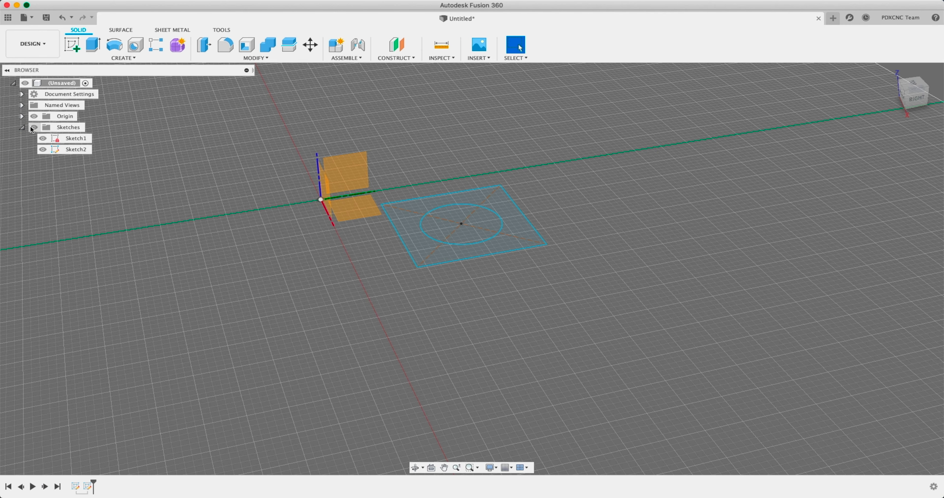
middle_click_drag(369, 217, 369, 226, "shift")
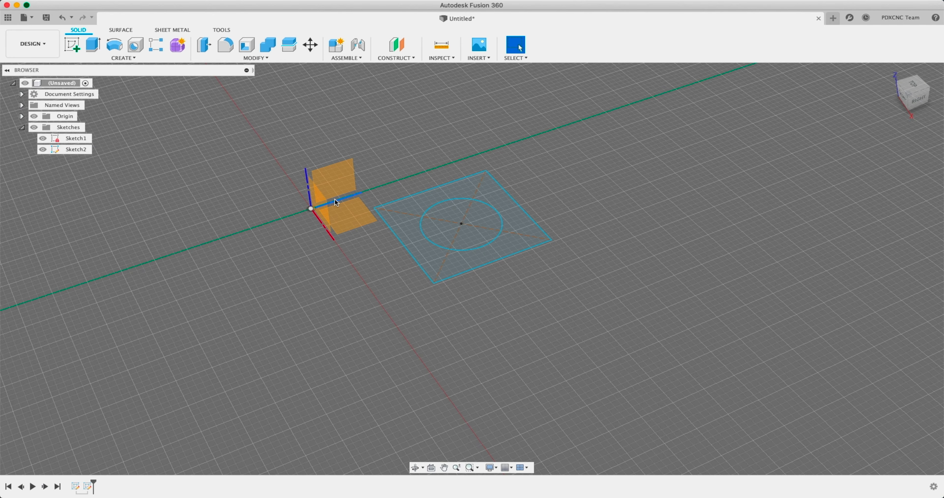
scroll(385, 189, "down", 5)
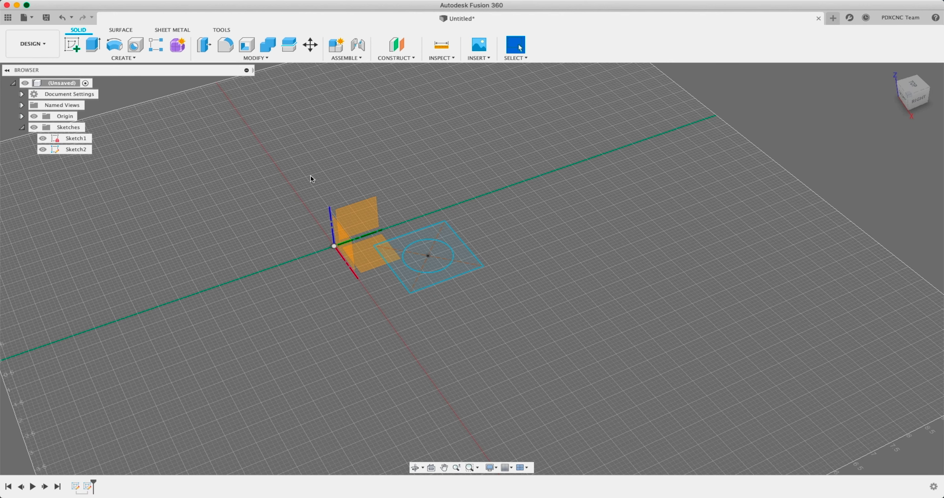
middle_click_drag(300, 176, 310, 180, "shift")
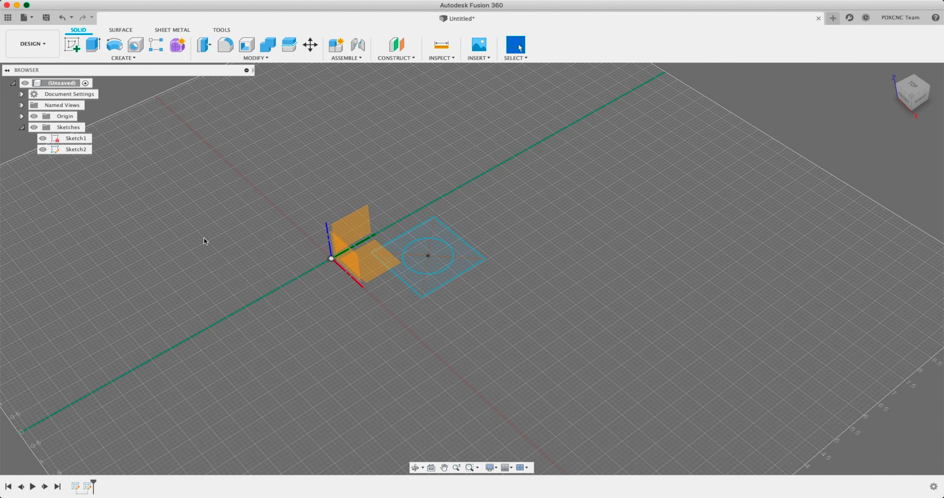
Create an offset construction plane from the XY plane, using the height user parameter as its distance.
left_click(399, 51)
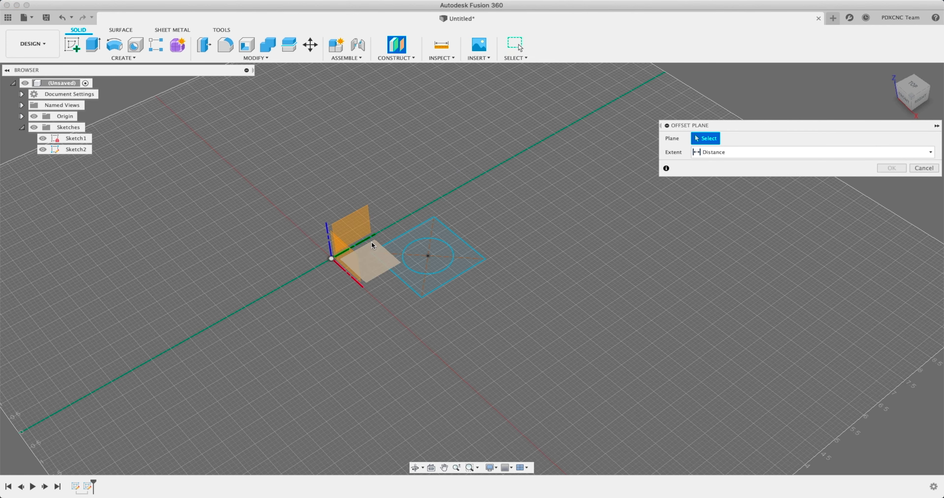
middle_click_drag(370, 263, 373, 255, "shift")
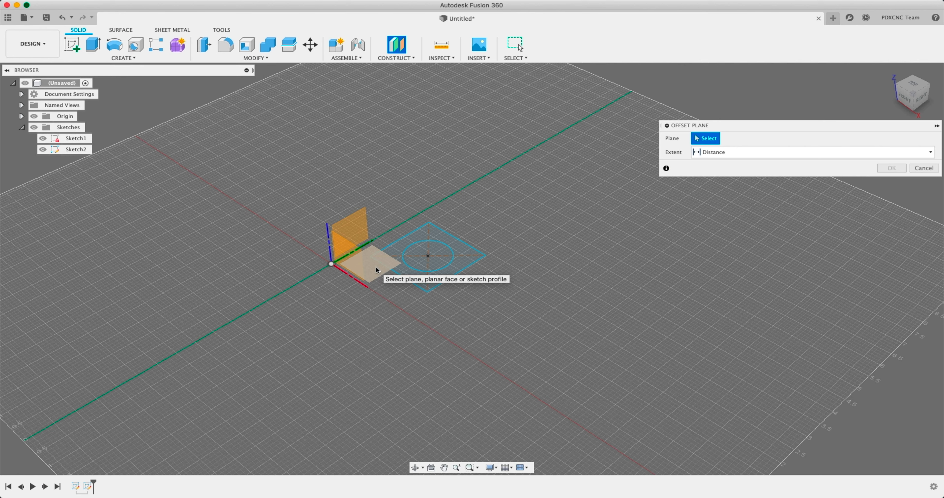
left_click(377, 271)
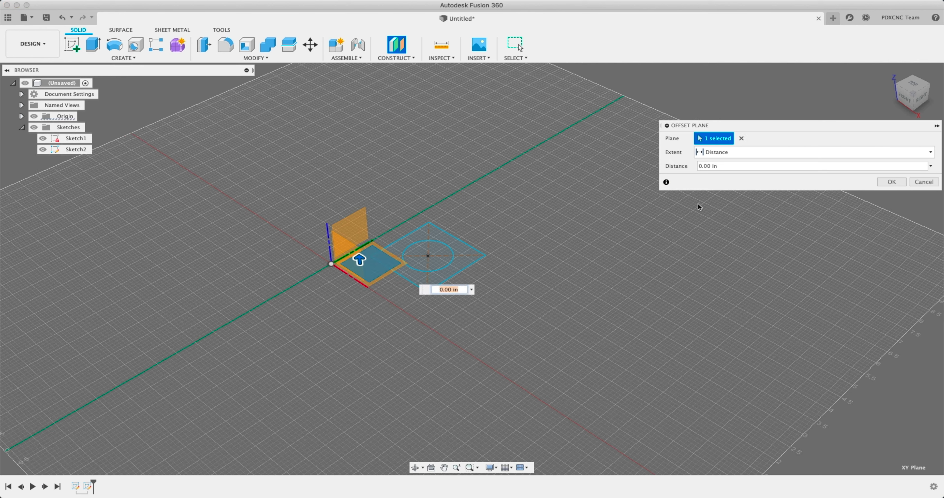
left_click(708, 167)
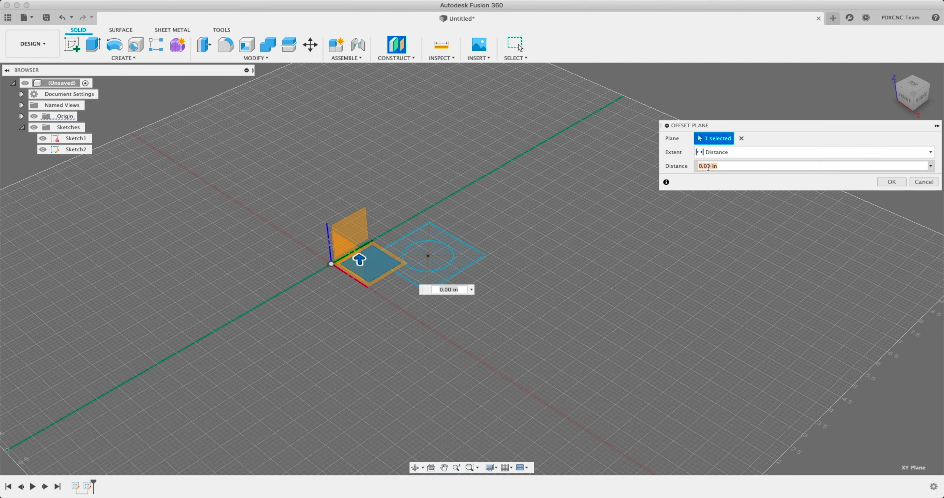
type("height")
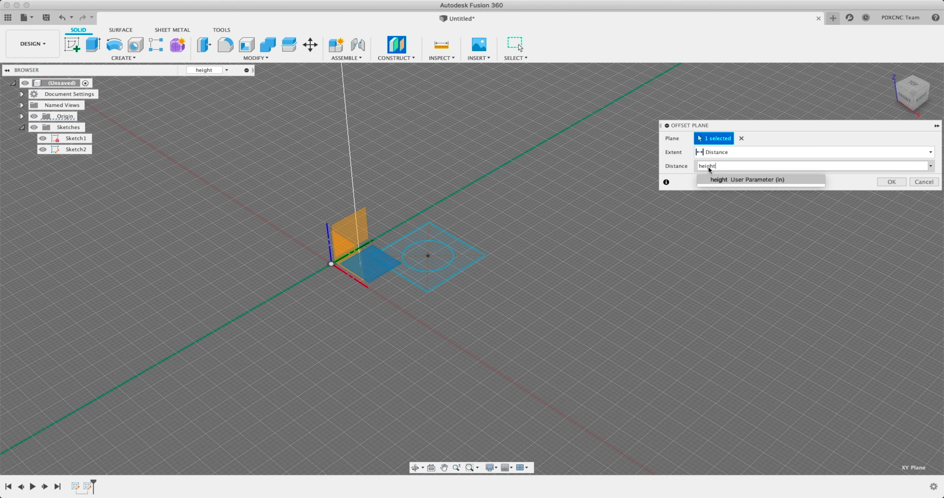
key("Return")
key("Return")
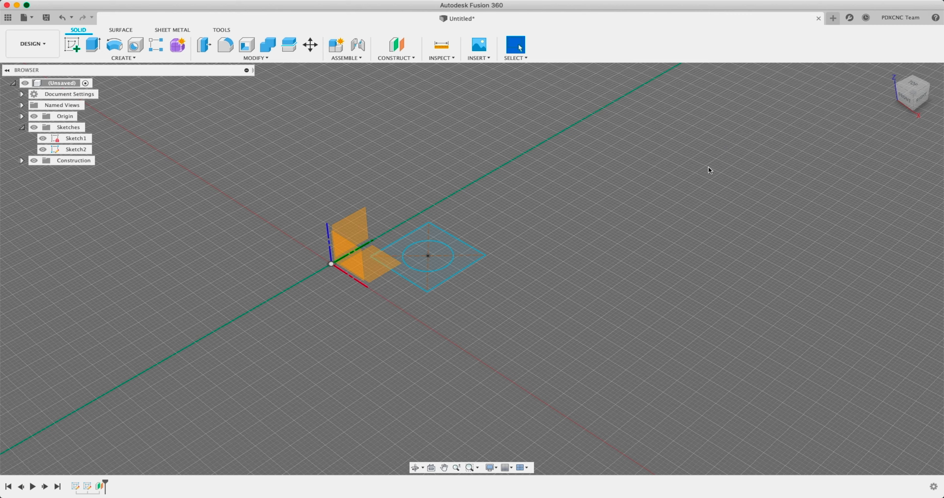
Look over the new offset plane above the sketch and turn off the visibility of the origin planes and axes.
scroll(413, 368, "down", 10)
middle_click_drag(399, 153, 362, 95, "shift")
left_click_drag(386, 87, 452, 93)
left_click(409, 99)
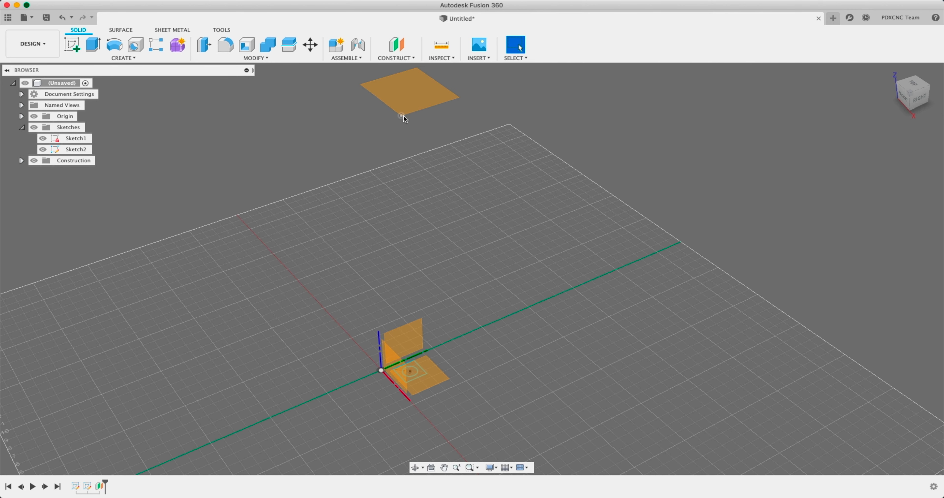
middle_click_drag(394, 109, 421, 227, "shift")
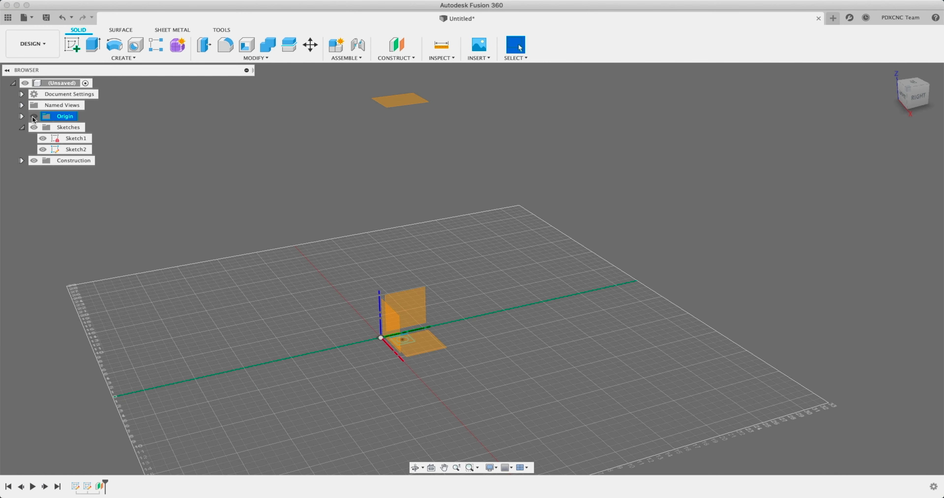
left_click(33, 116)
scroll(457, 326, "up", 10)
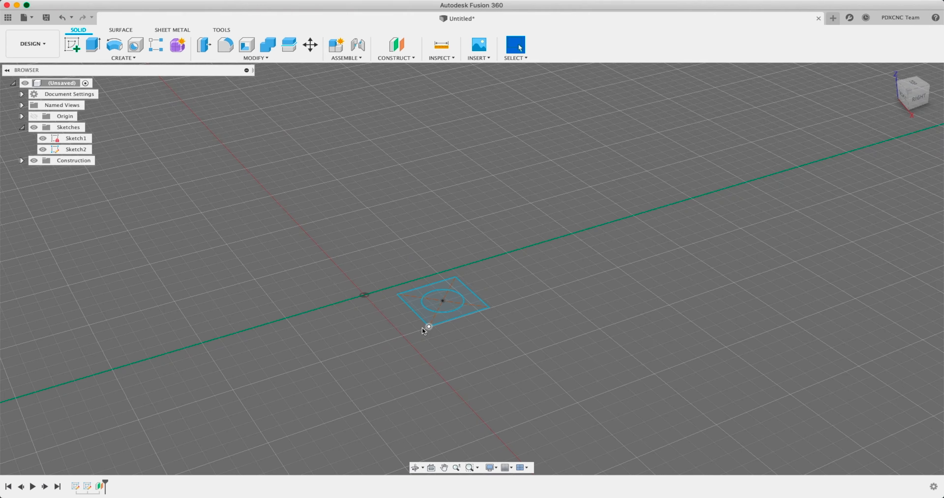
scroll(424, 331, "down", 10)
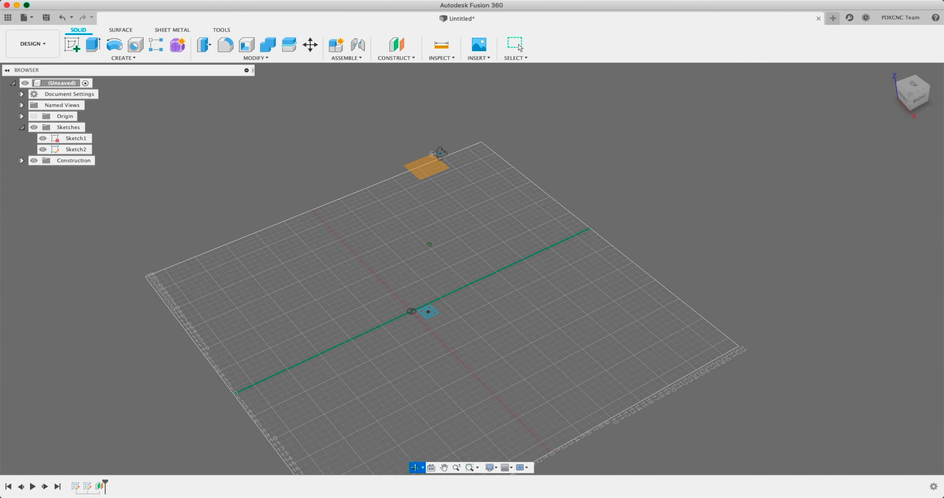
Try 26 as the expression of the height user parameter, restore it to 28, and close the parameters dialog.
scroll(470, 211, "up", 3)
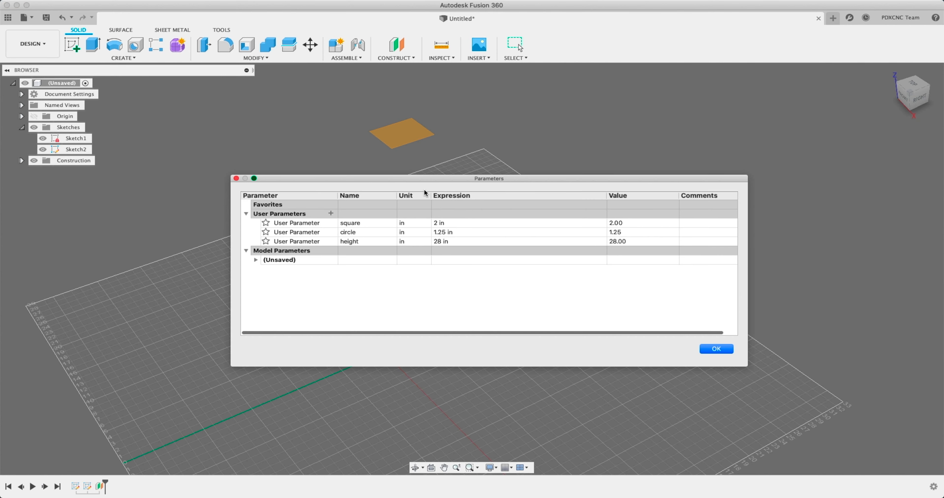
left_click_drag(426, 178, 759, 210)
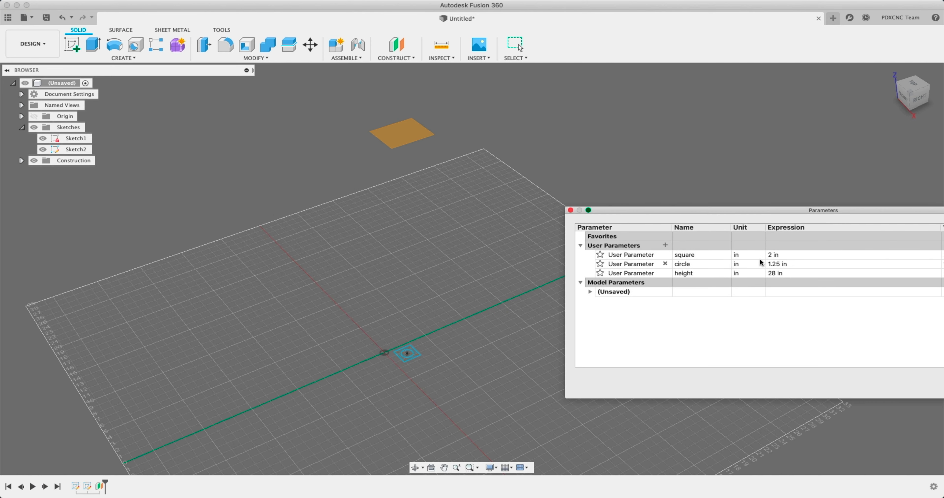
double_click(772, 272)
type("26")
key("Return")
double_click(774, 274)
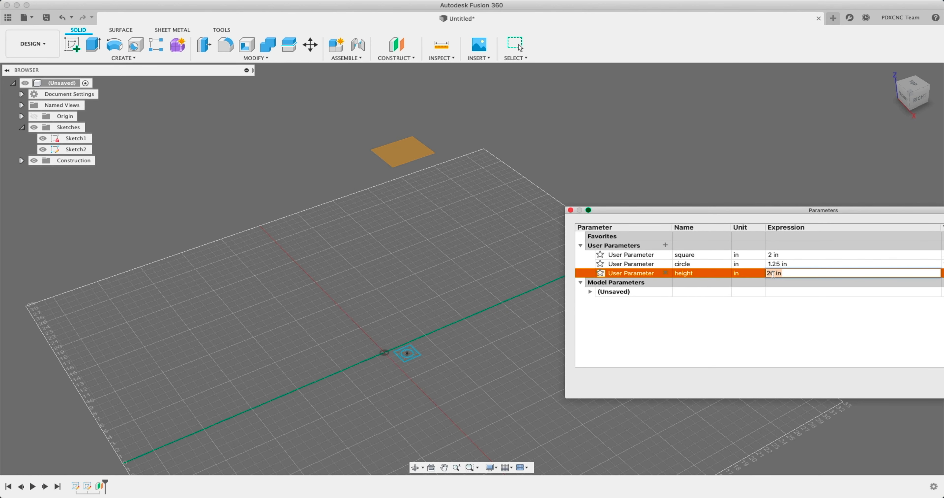
type("28")
key("Return")
left_click_drag(799, 207, 616, 175)
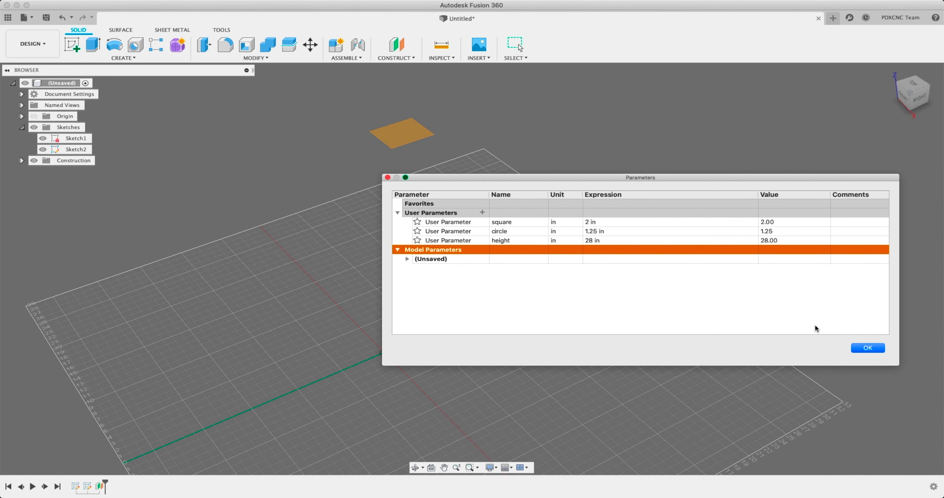
left_click(867, 348)
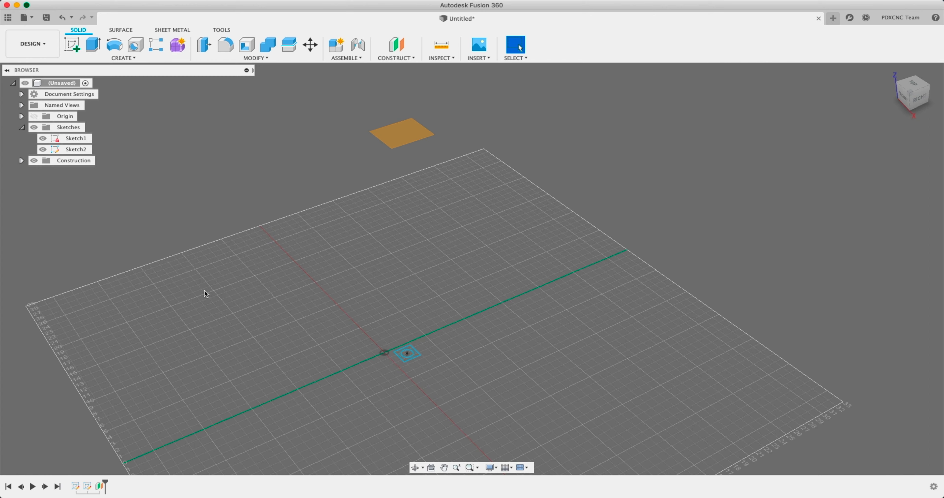
Search the design commands for Project.
middle_click_drag(188, 290, 171, 254)
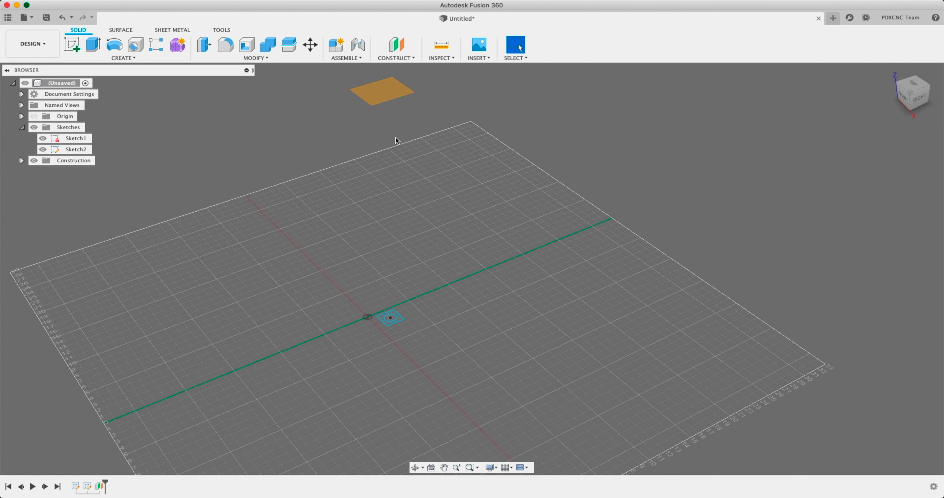
scroll(388, 337, "up", 3)
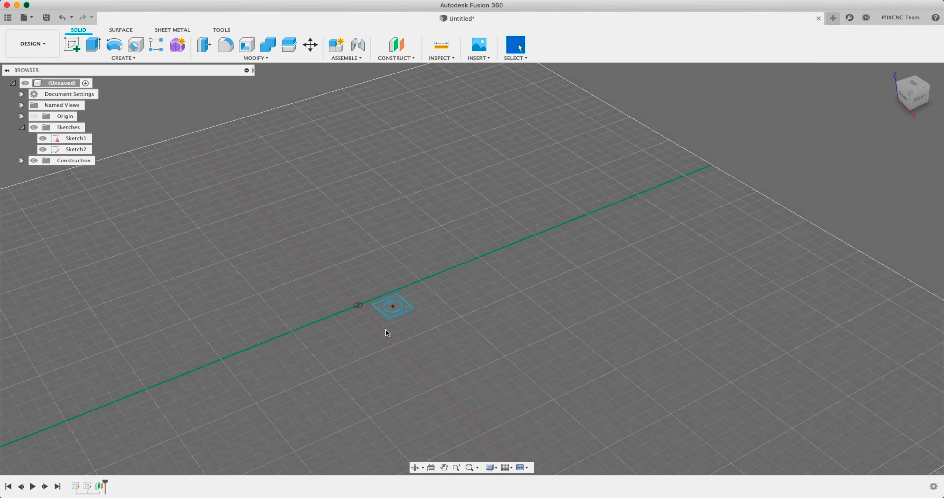
scroll(384, 324, "down", 5)
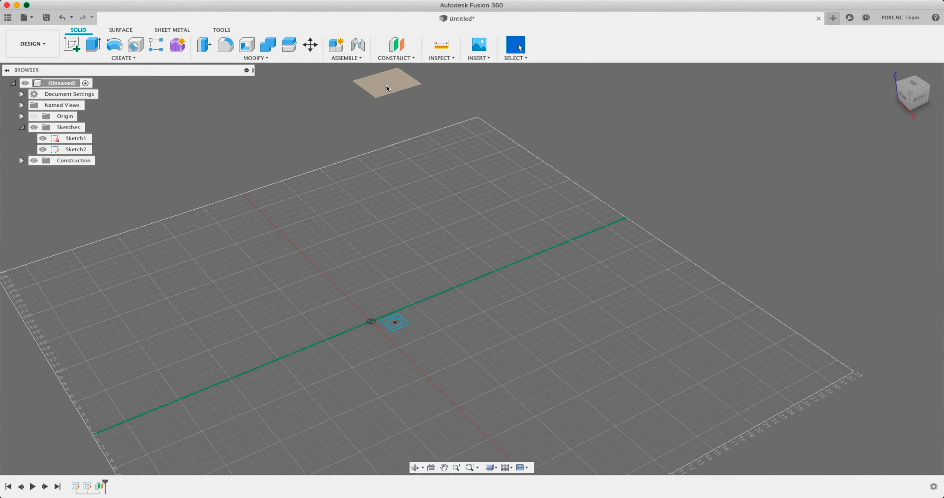
left_click(122, 57)
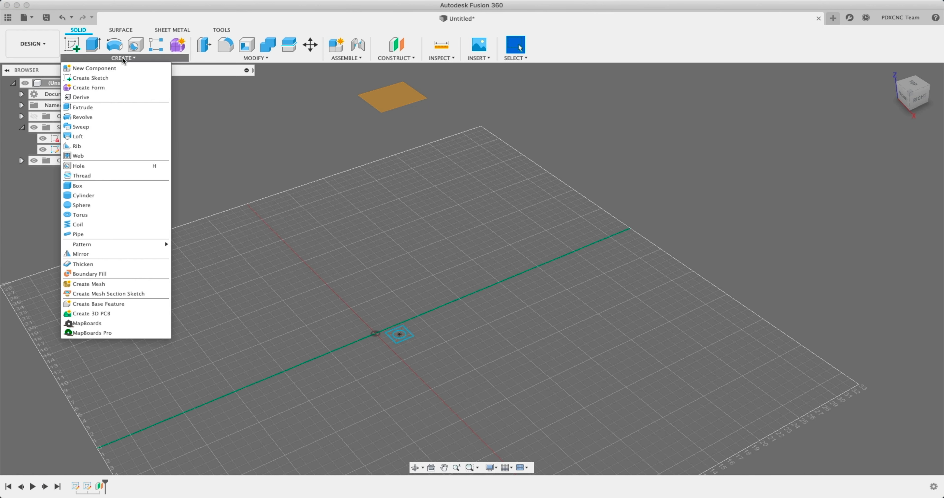
left_click(121, 57)
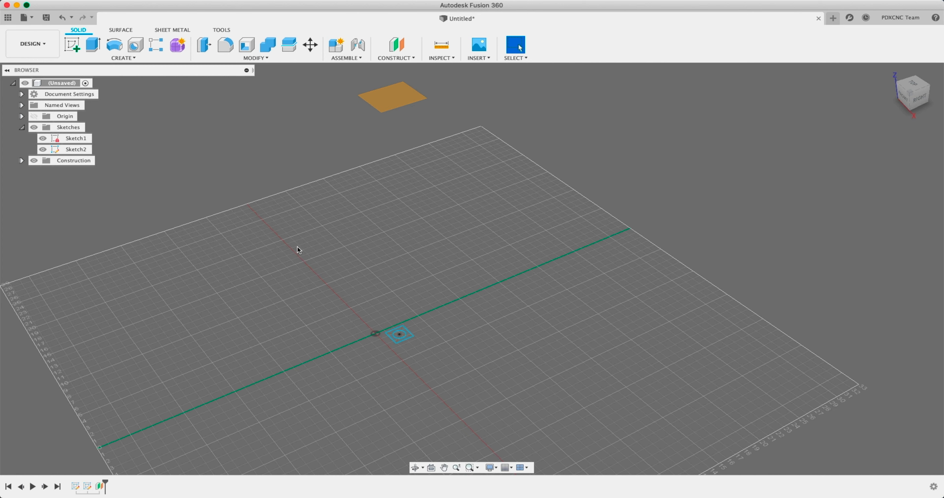
key("s")
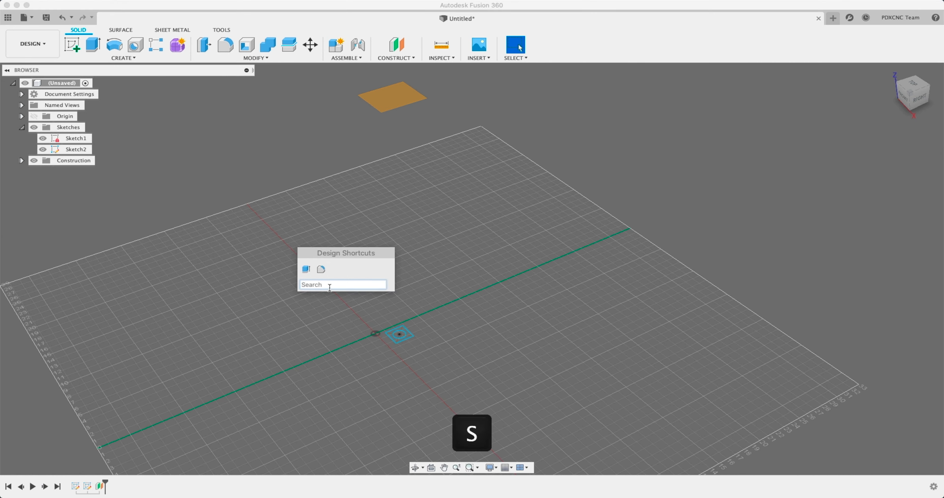
type("project")
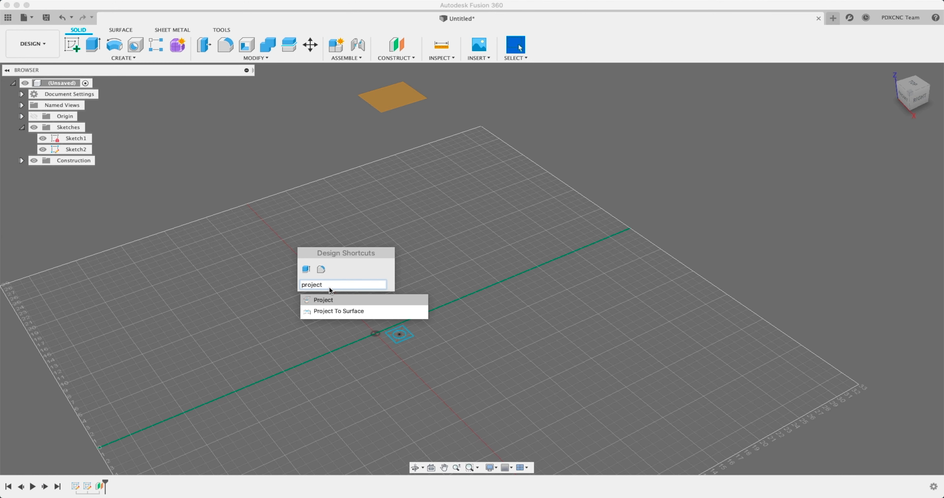
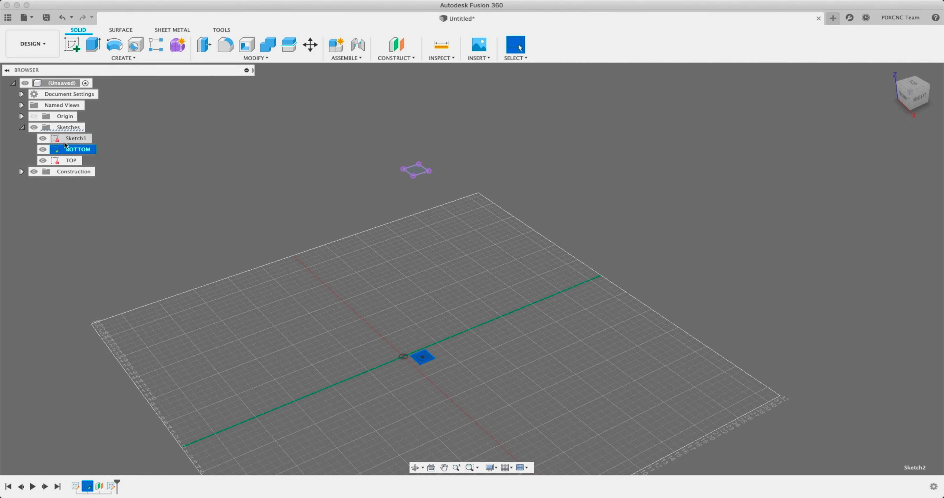
Delete Sketch1 from the design, keeping the BOTTOM and TOP sketches.
right_click(70, 140)
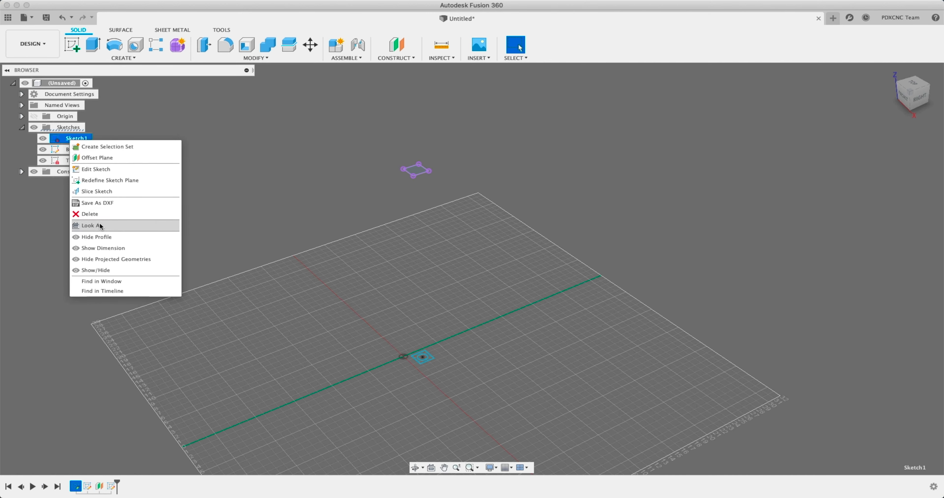
left_click(106, 215)
middle_click_drag(417, 321, 419, 317, "shift")
scroll(422, 347, "up", 4)
middle_click_drag(430, 359, 421, 340, "shift")
key("Escape")
scroll(421, 341, "down", 3)
middle_click_drag(418, 382, 409, 329, "shift")
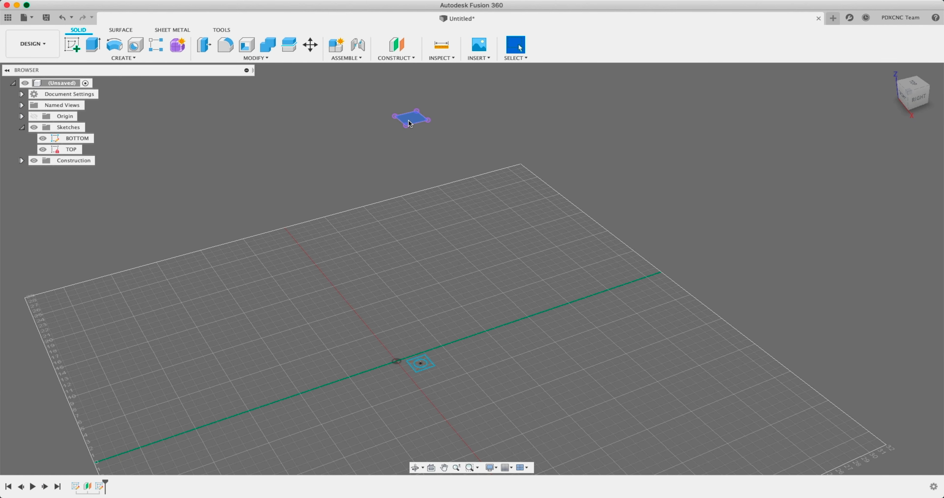
Start a Loft feature and bring the circle in the BOTTOM sketch into close view for profile selection.
left_click(135, 58)
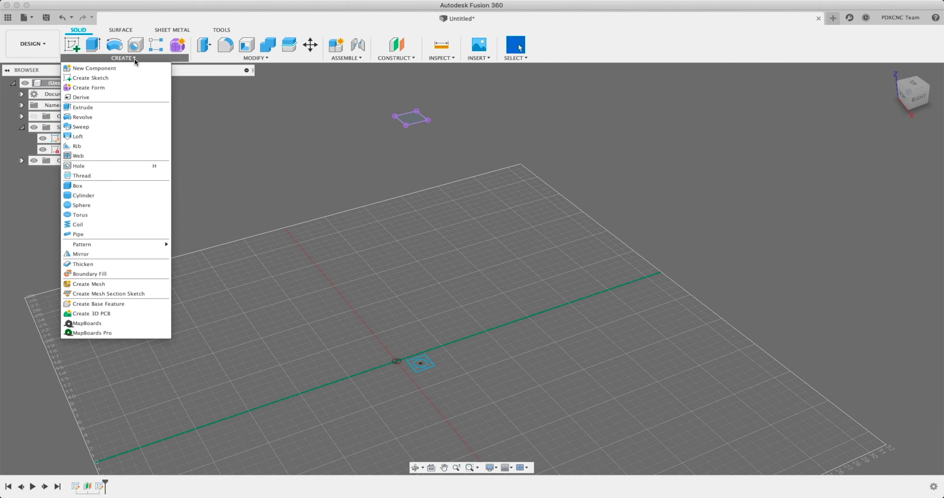
left_click(112, 138)
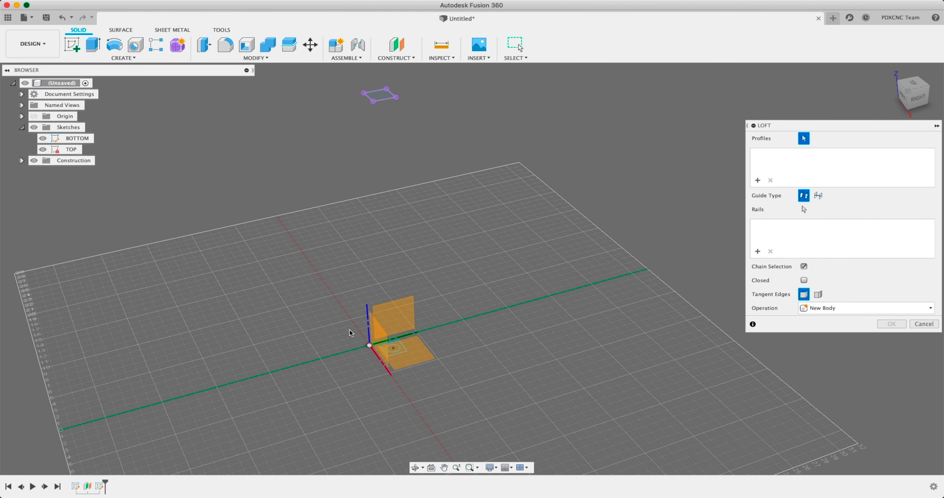
scroll(393, 353, "up", 2)
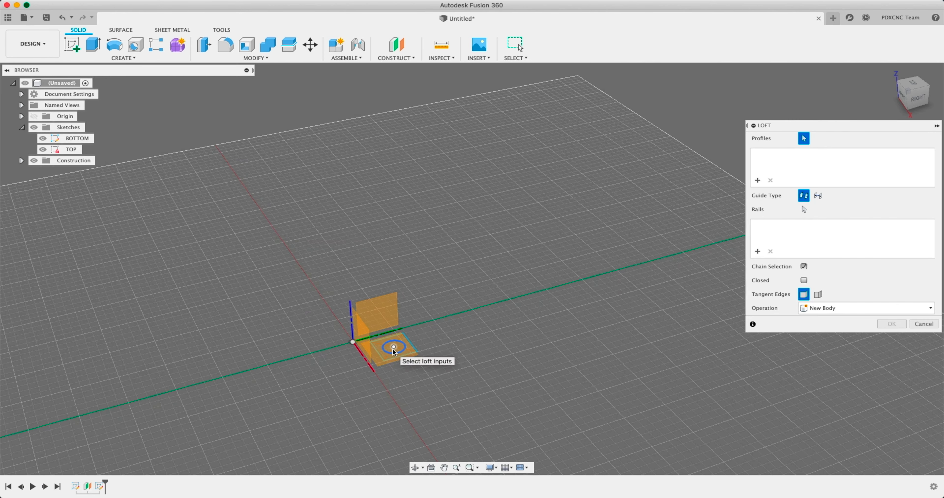
scroll(395, 350, "up", 1)
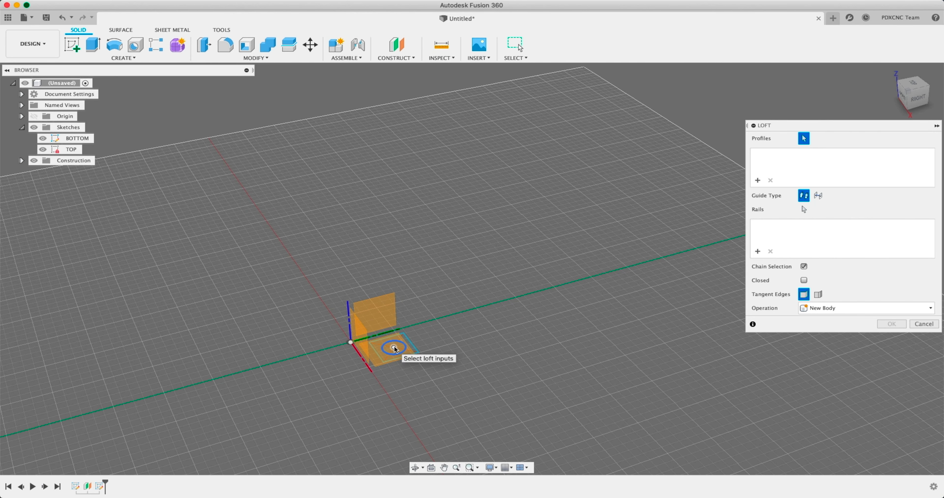
Try to loft from the circle's centre point to the square of the TOP sketch, and remove both profiles.
left_click(395, 349)
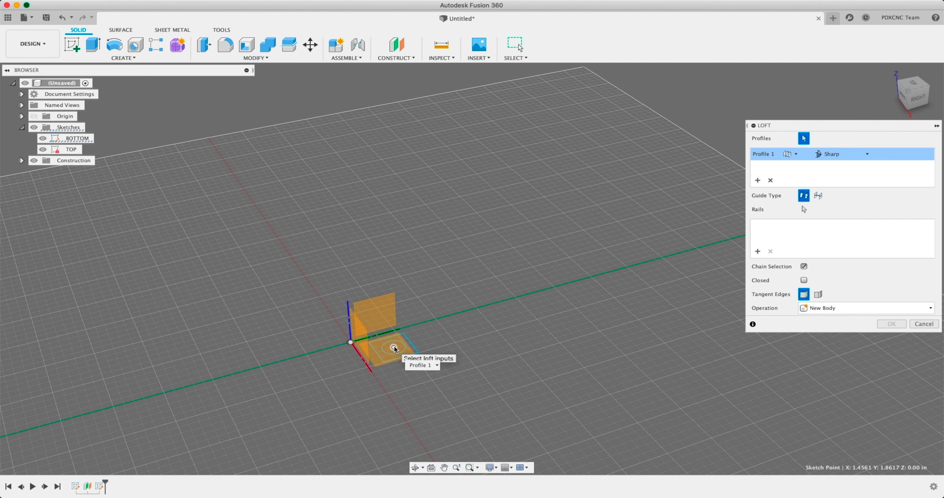
scroll(392, 350, "down", 3)
scroll(390, 180, "up", 2)
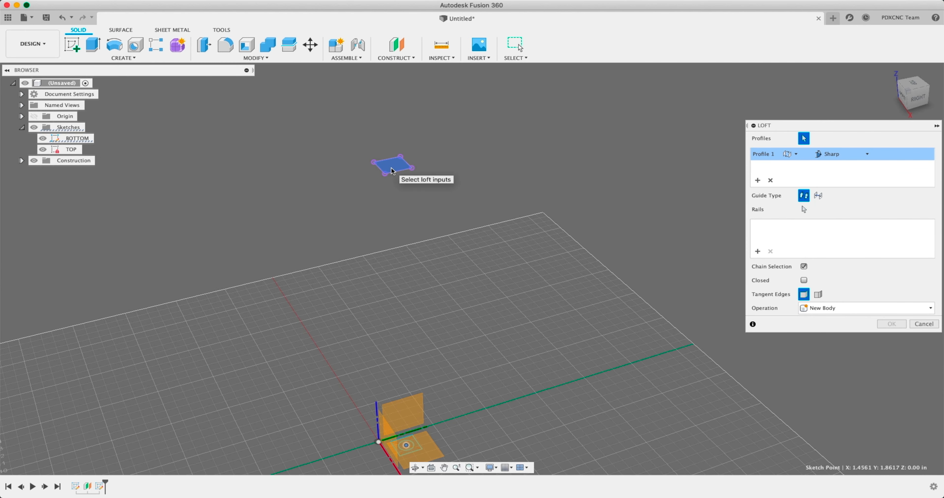
left_click(392, 169)
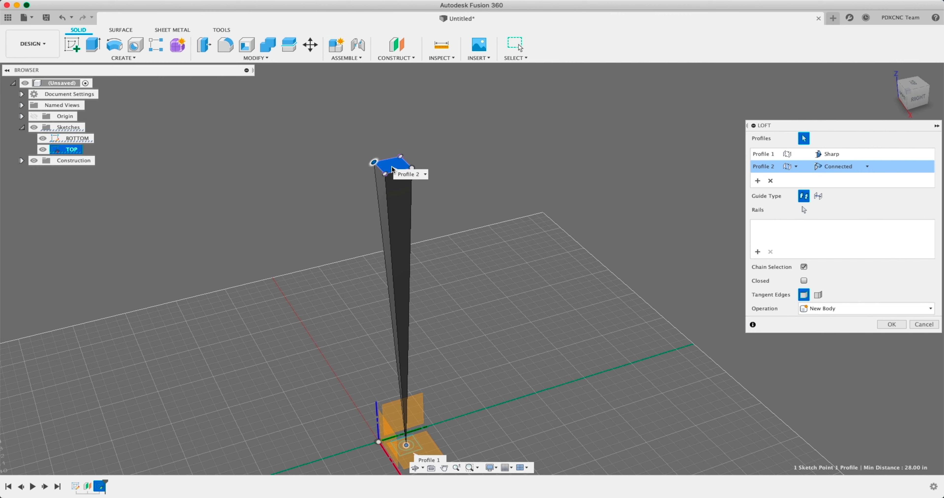
left_click(771, 181)
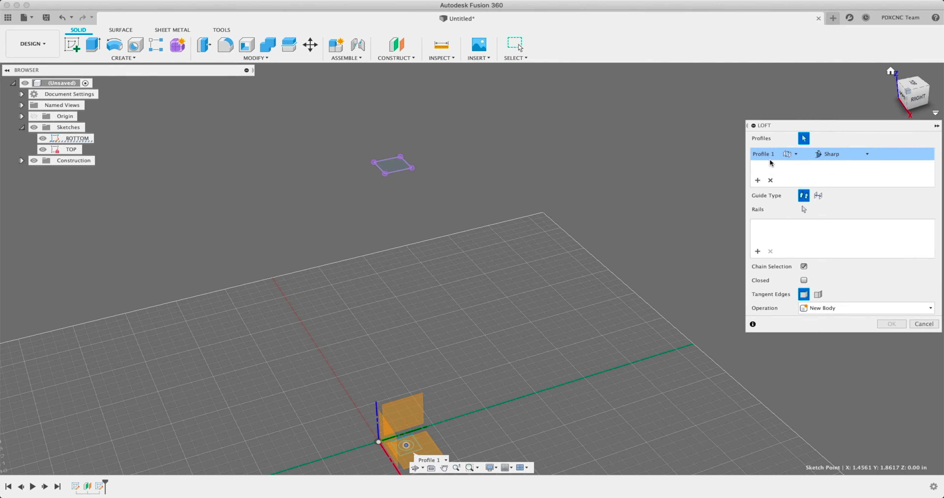
left_click(770, 180)
Loft a new body from the circle profile of the BOTTOM sketch to the square profile of the TOP sketch.
middle_click_drag(319, 309, 337, 222)
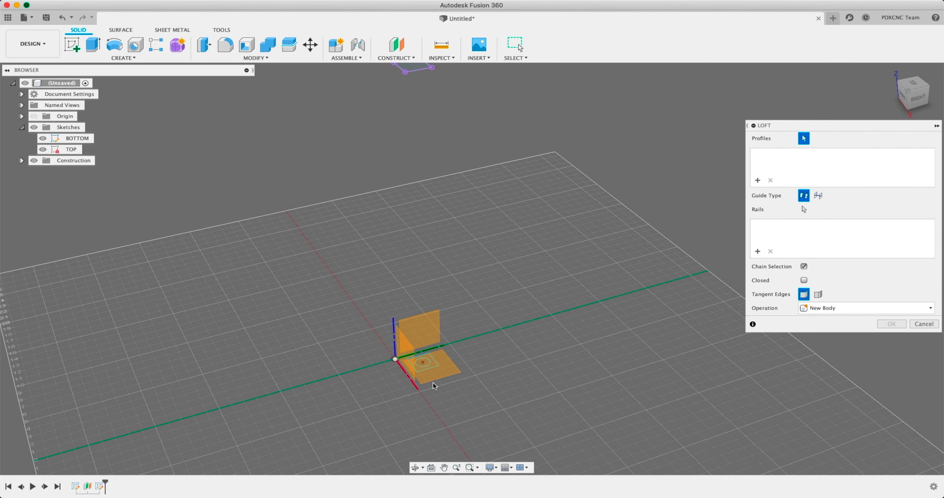
scroll(425, 370, "up", 3)
left_click(421, 356)
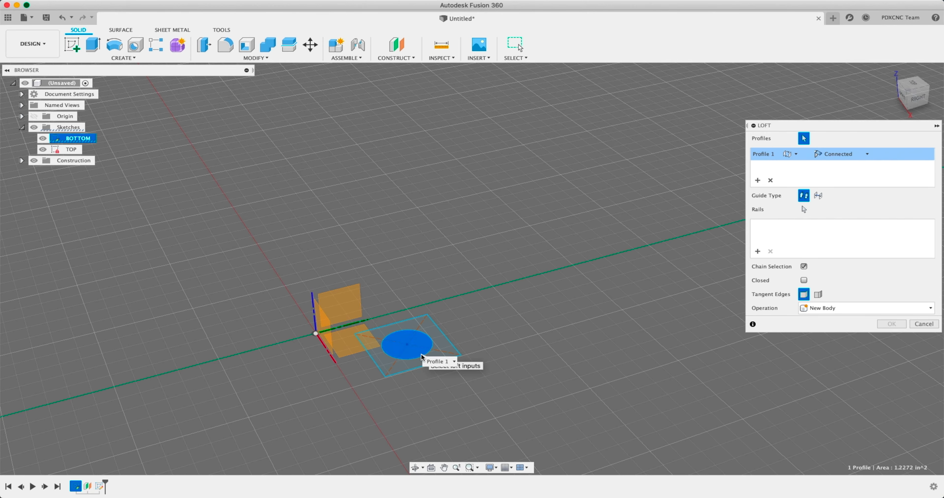
scroll(405, 363, "down", 5)
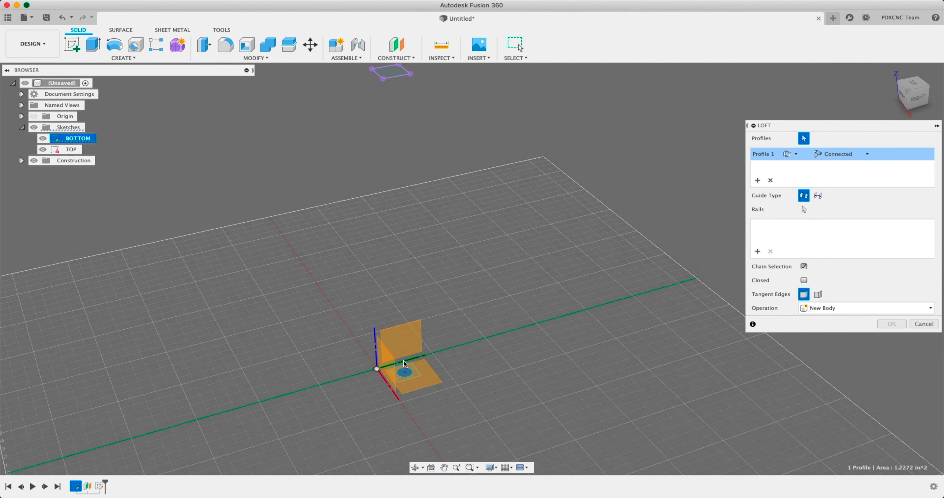
scroll(426, 184, "down", 2)
scroll(394, 128, "up", 4)
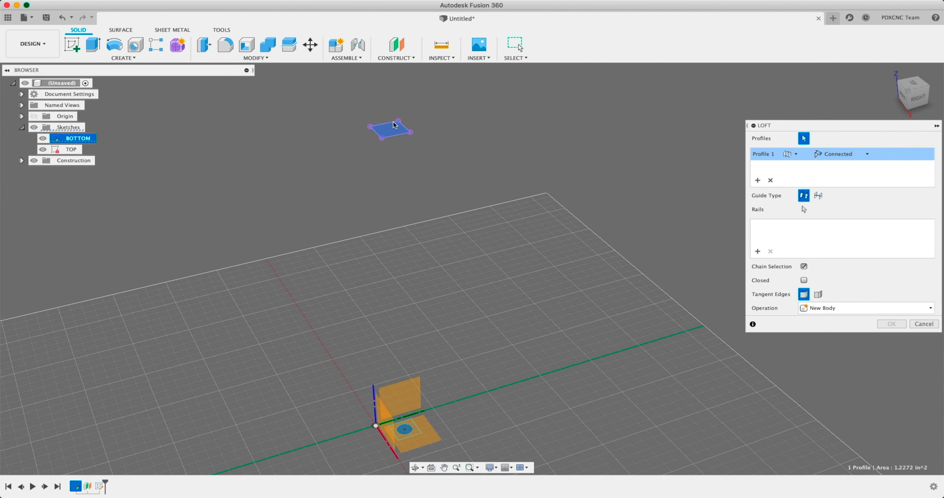
left_click(394, 128)
scroll(421, 200, "down", 5)
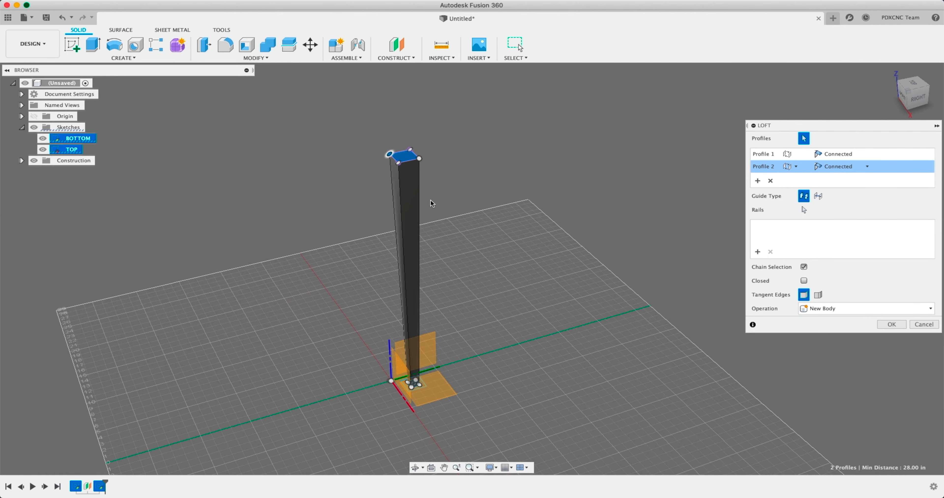
middle_click_drag(416, 384, 431, 402, "shift")
scroll(431, 401, "down", 2)
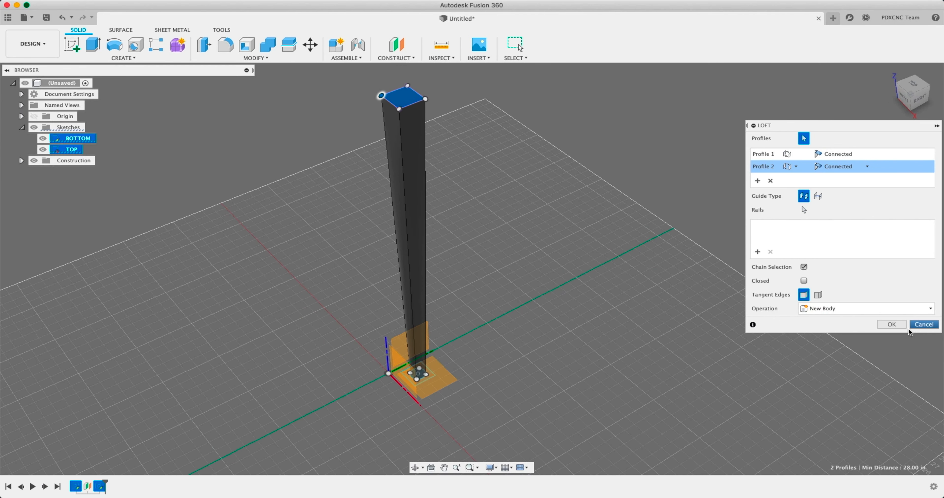
left_click(892, 324)
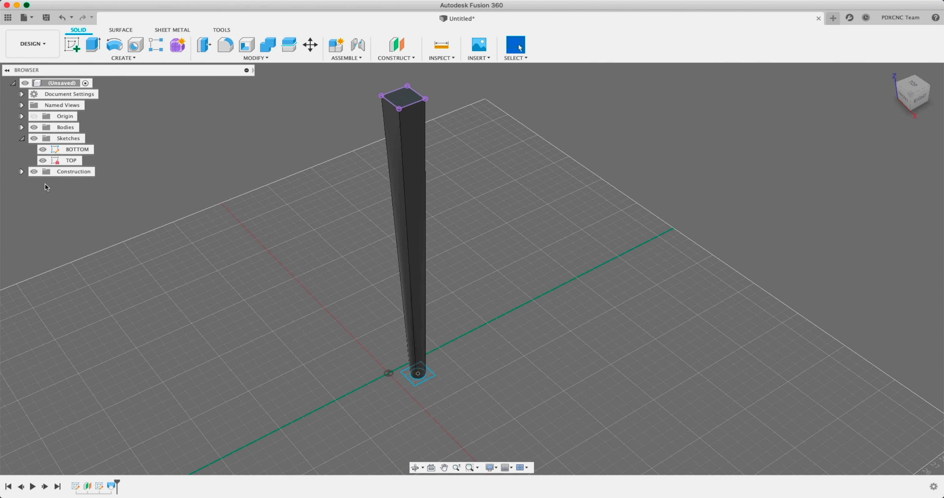
Hide all sketches and examine the lofted leg from several angles, including its round foot and square top.
left_click(33, 138)
middle_click_drag(321, 321, 316, 286, "shift")
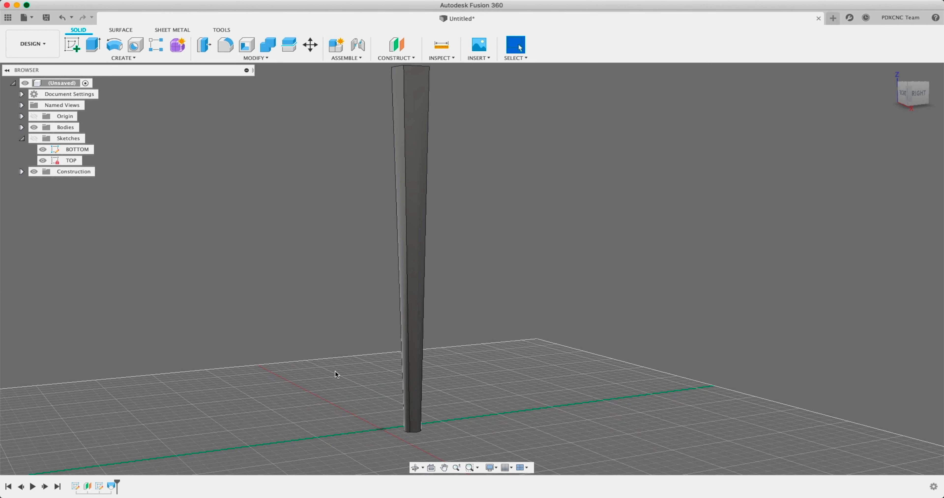
scroll(335, 371, "down", 5, "shift")
scroll(335, 370, "up", 10, "shift")
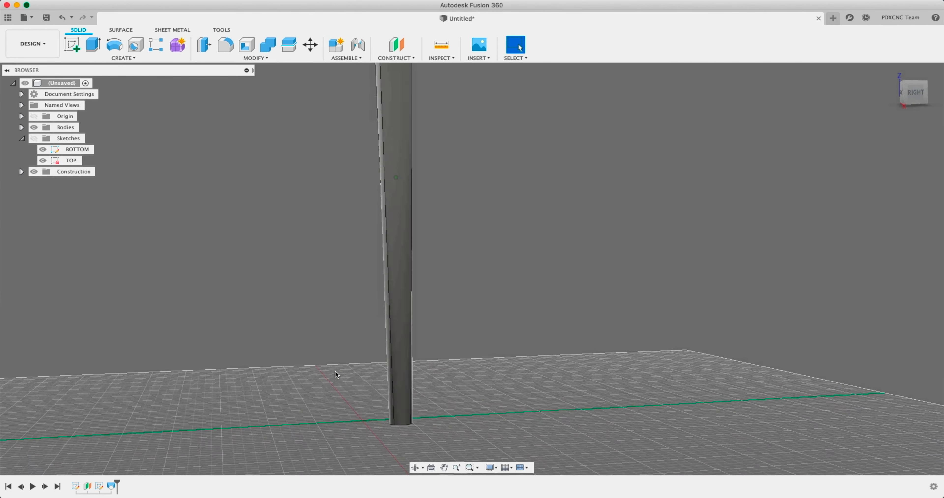
scroll(335, 370, "down", 8, "shift")
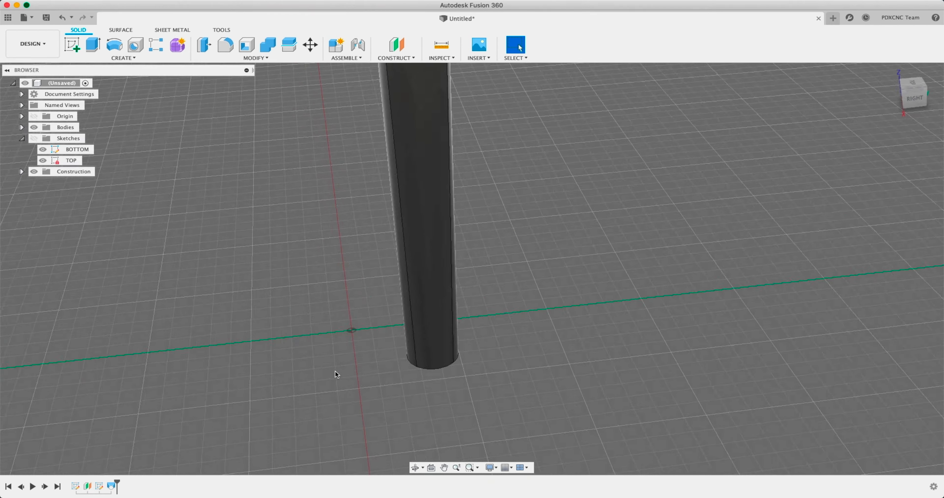
scroll(335, 371, "down", 8, "shift")
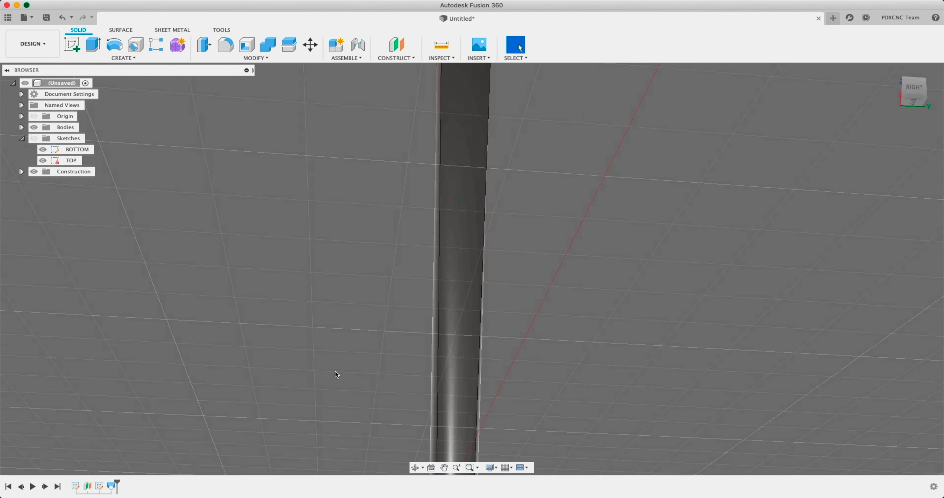
scroll(335, 374, "up", 10, "shift")
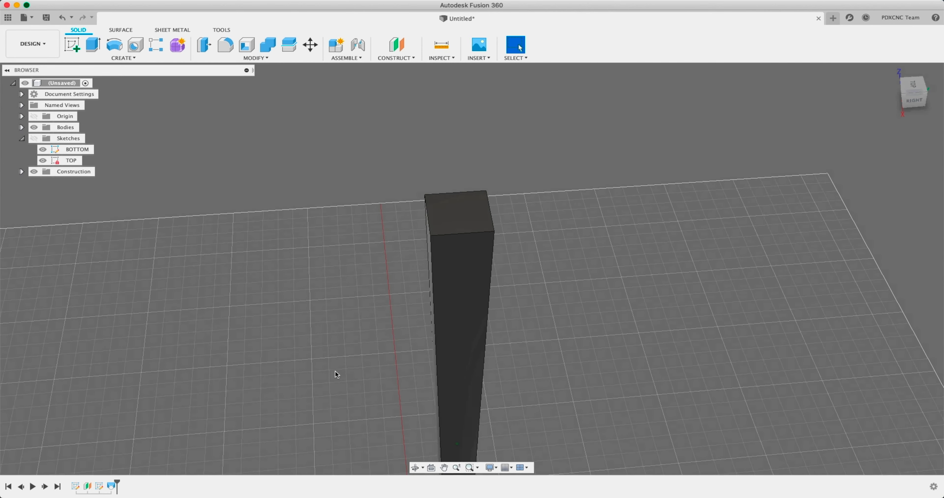
scroll(335, 375, "down", 8, "shift")
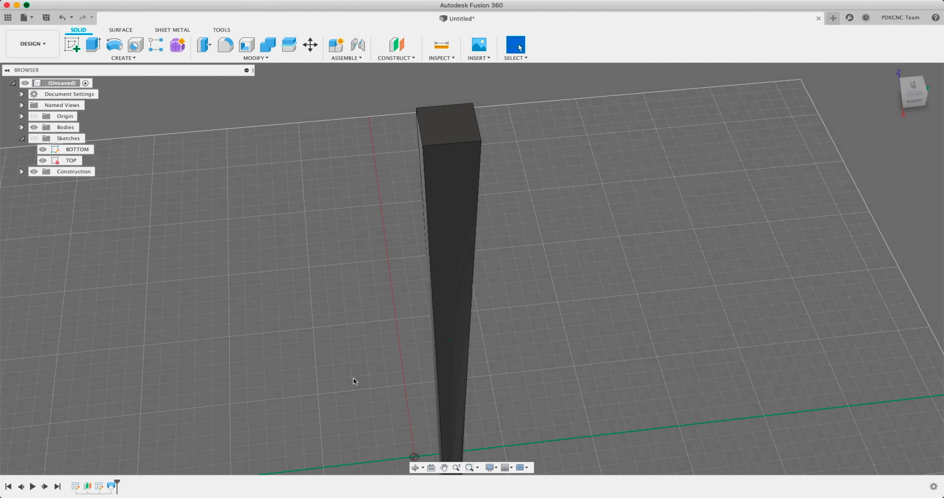
scroll(359, 375, "up", 6, "shift")
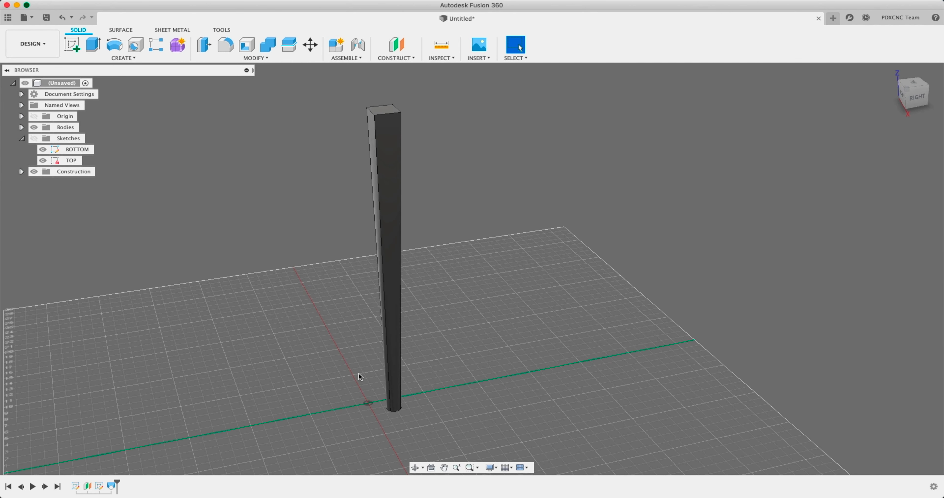
Set the square parameter to 3 in and the circle parameter to 0.5 in.
key("shift+p")
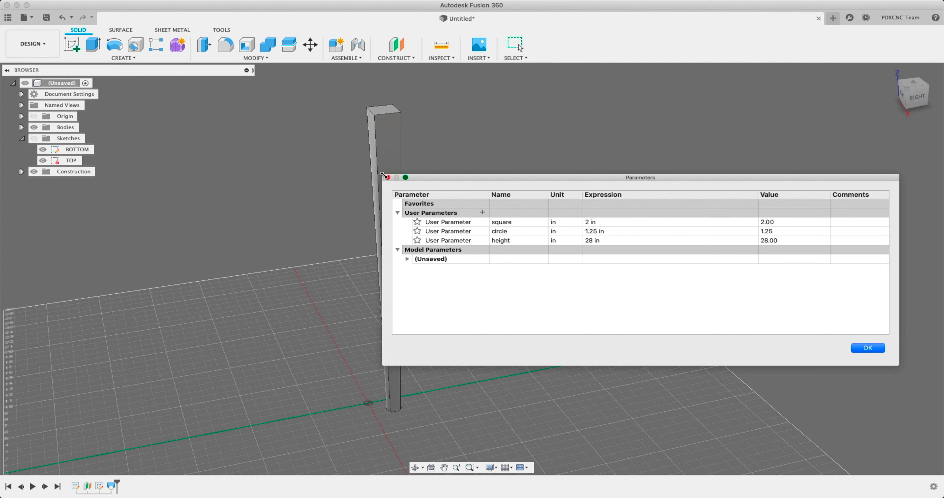
left_click_drag(383, 176, 491, 207)
left_click(684, 253)
left_click(684, 254)
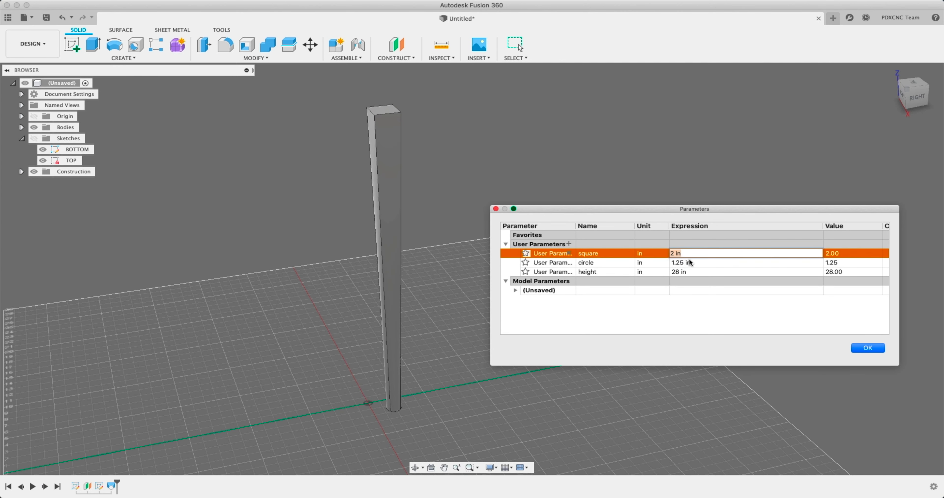
type("3")
key("Tab")
mouse_move(265, 169)
middle_mouse_down("shift")
mouse_move(271, 213)
mouse_move(267, 169)
middle_mouse_up("shift")
left_click(682, 264)
type("0.5")
key("Return")
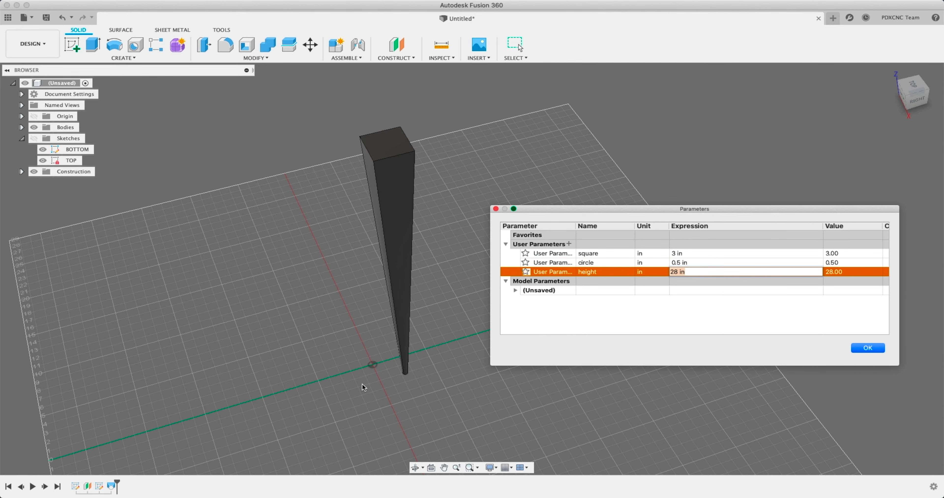
Set the circle parameter to 1.5 in and the square parameter to 2.75 in.
middle_click_drag(363, 384, 374, 353, "shift")
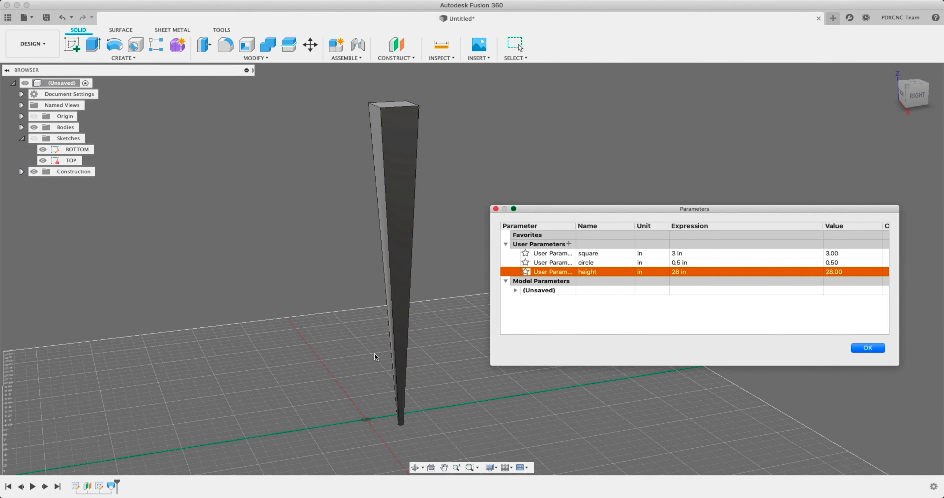
left_click(688, 263)
type("1.5")
key("Return")
left_click(683, 253)
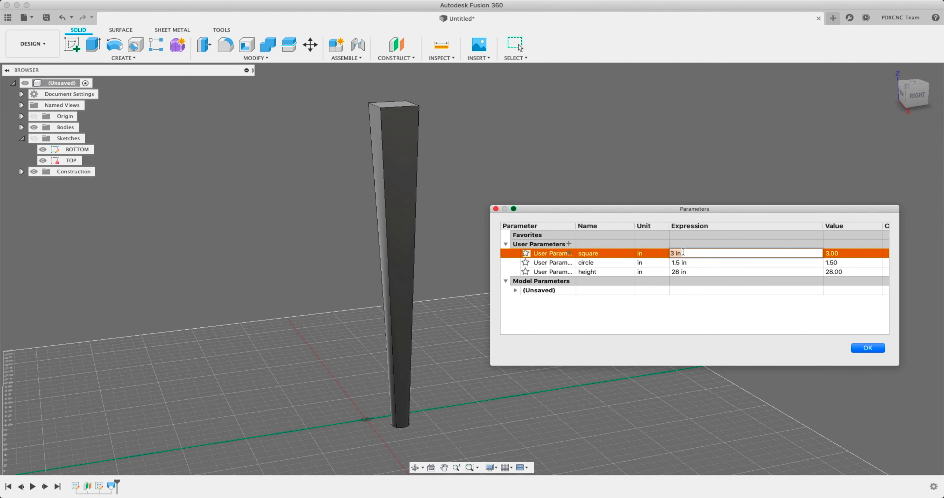
type("2.75")
key("Return")
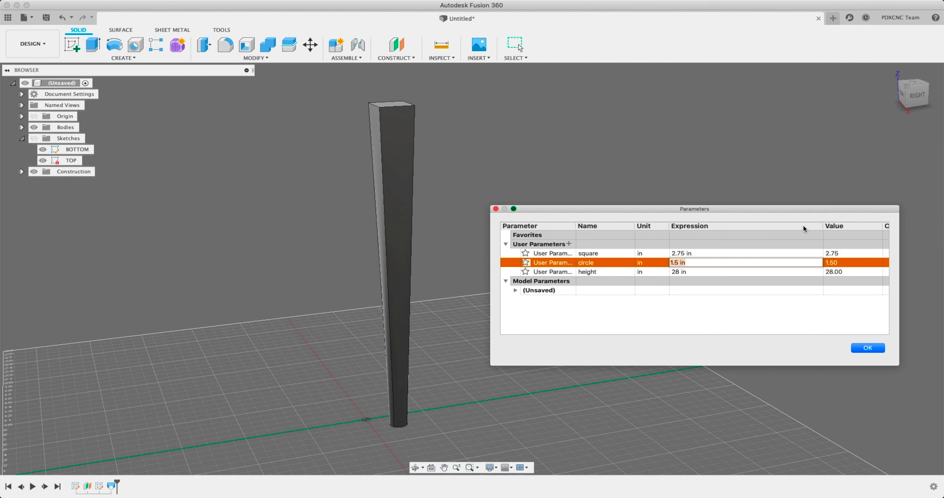
Set the leg's height parameter to 12 in.
left_click(695, 272)
type("12")
key("Return")
left_click(696, 263)
Set the leg's height parameter to 30 in.
left_click(694, 272)
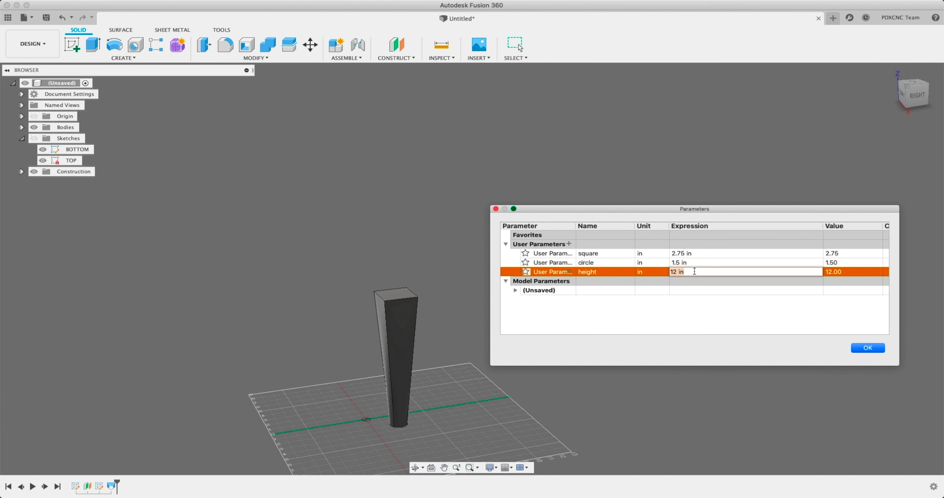
type("30")
key("Return")
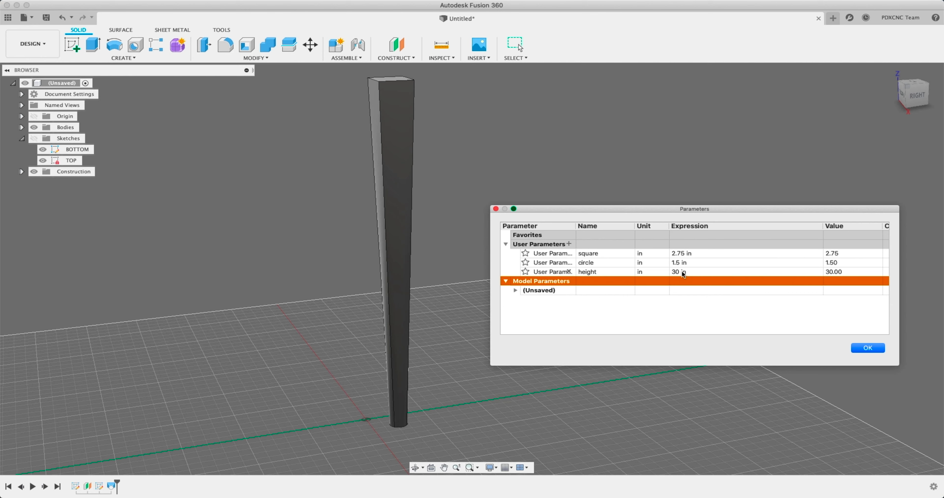
Narrow the Name and Expression columns of the parameter table to make room for the Comments column, and close the table.
left_click_drag(639, 213, 618, 205)
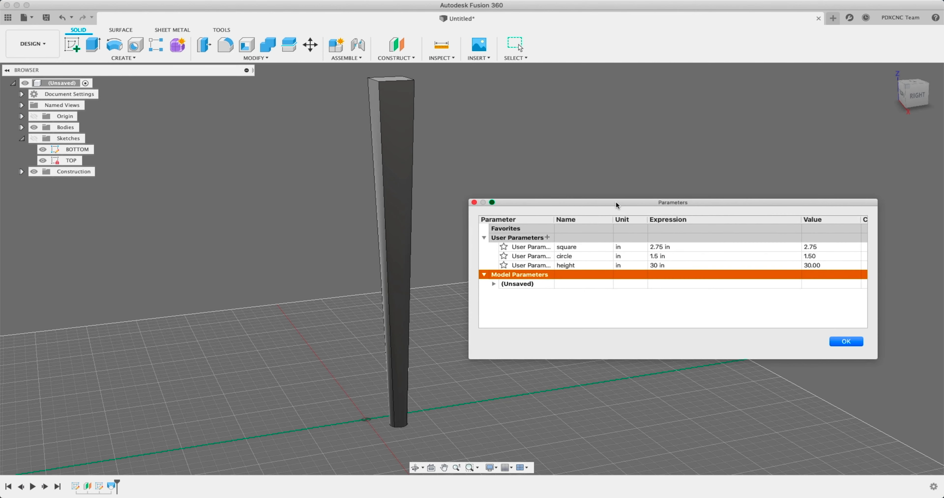
left_click_drag(612, 220, 599, 219)
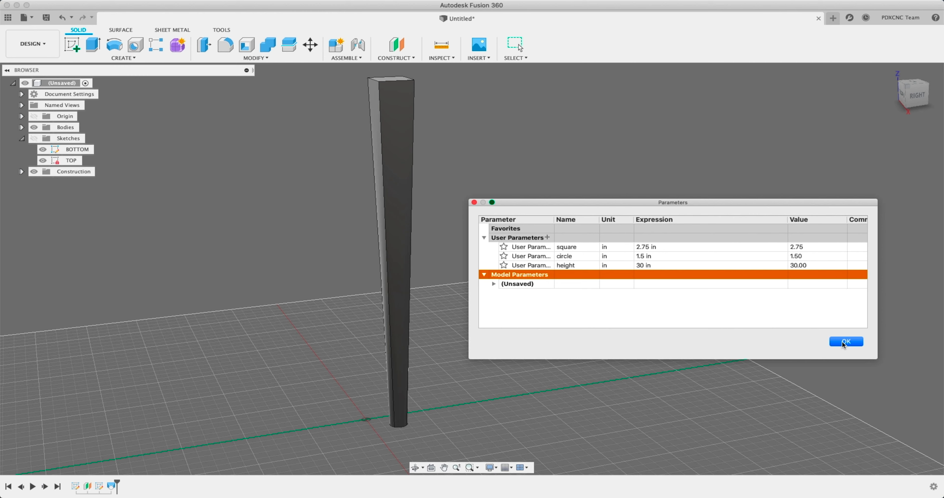
left_click_drag(789, 219, 697, 220)
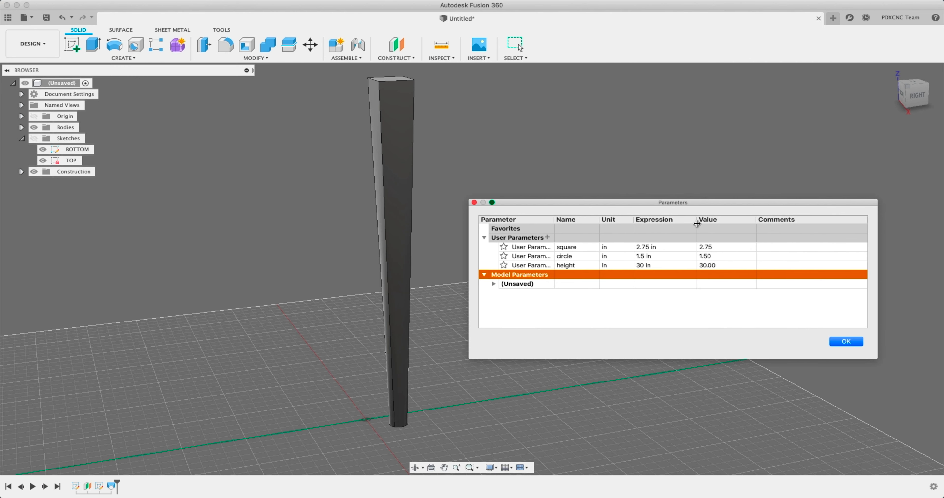
left_click_drag(599, 219, 606, 219)
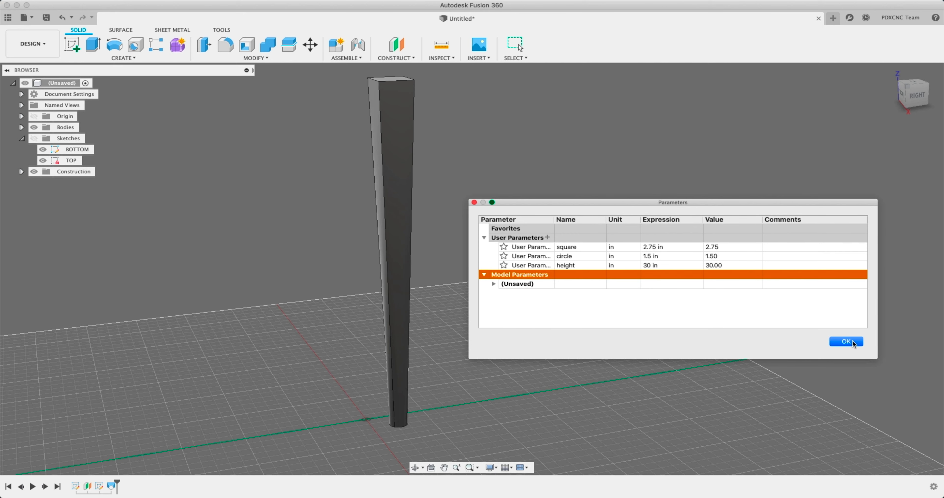
left_click(846, 341)
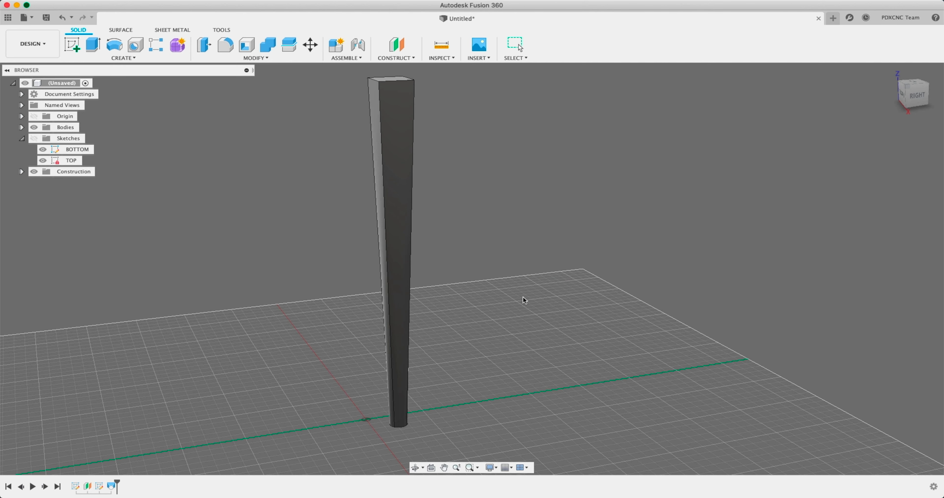
Show the sketches again and bring the circular foot of the leg into close view.
mouse_move(518, 295)
middle_mouse_down("shift")
mouse_move(490, 239)
mouse_move(473, 234)
middle_mouse_up("shift")
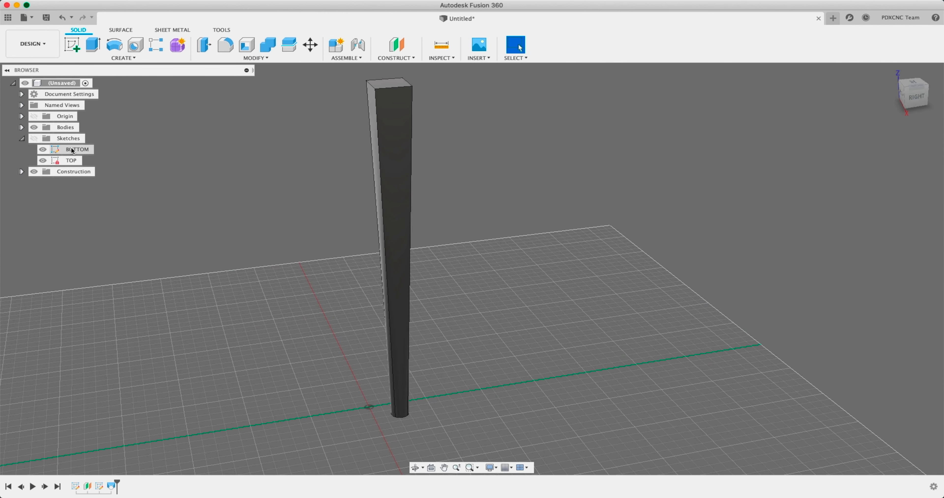
left_click(33, 138)
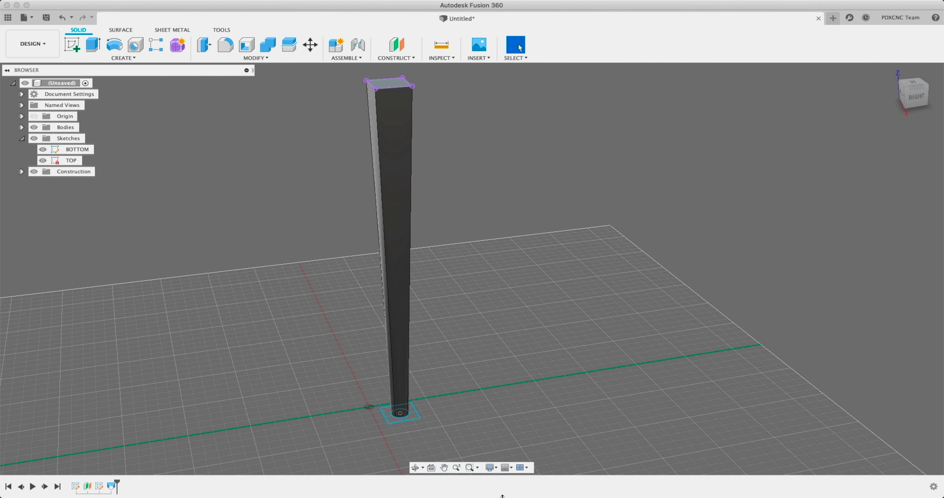
middle_click_drag(352, 422, 366, 423, "shift")
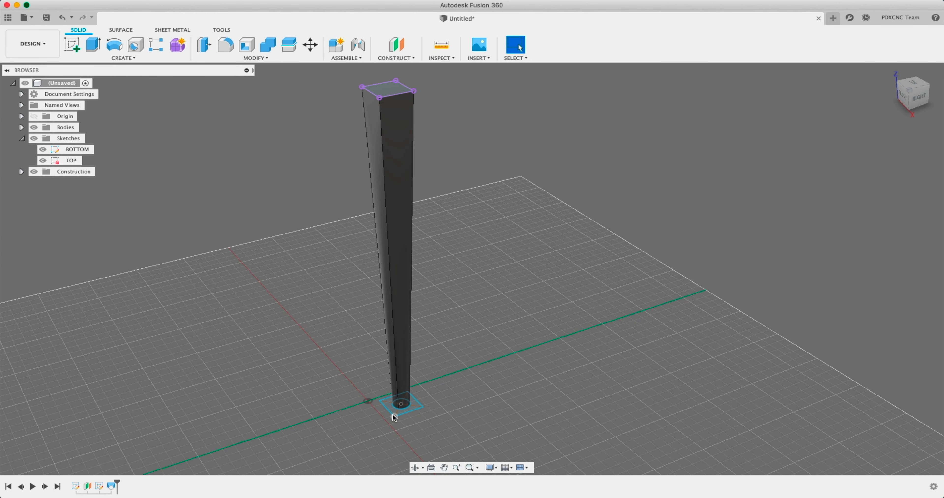
scroll(393, 413, "up", 5)
scroll(357, 399, "down", 3)
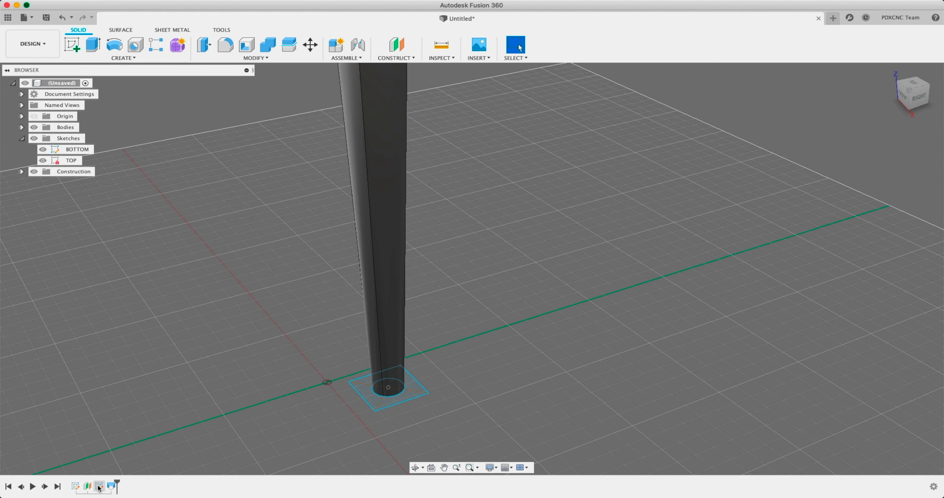
scroll(404, 383, "down", 2)
middle_click_drag(302, 261, 308, 286)
Add the comment "BOTTOM OF THE TABLE LEG" to the circle user parameter.
key("shift+p")
left_click_drag(617, 205, 582, 175)
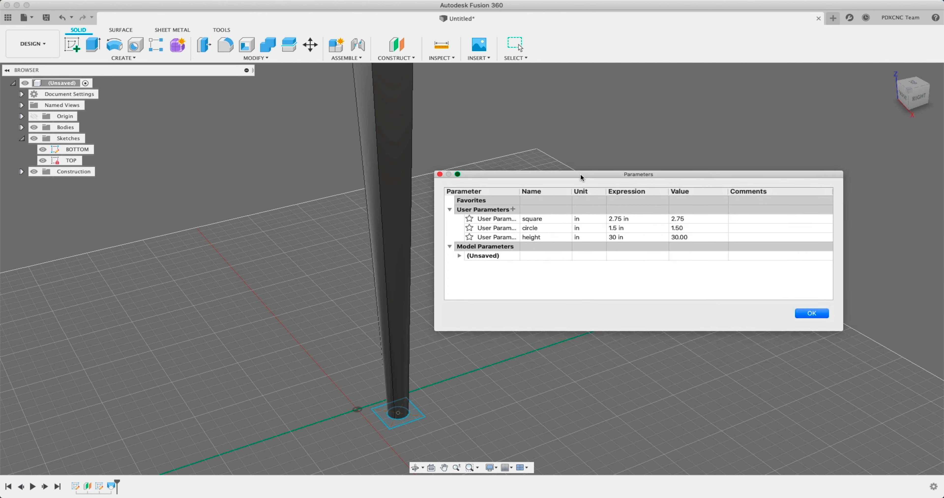
left_click(547, 225)
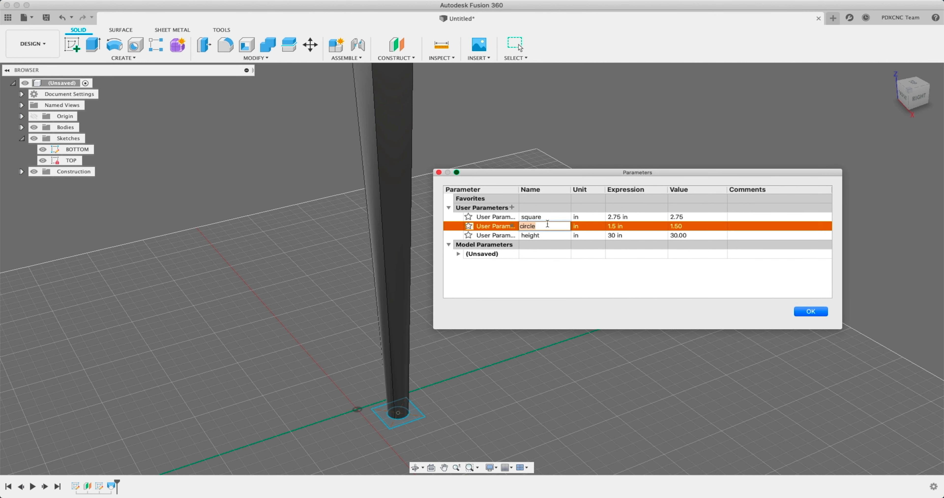
left_click(759, 224)
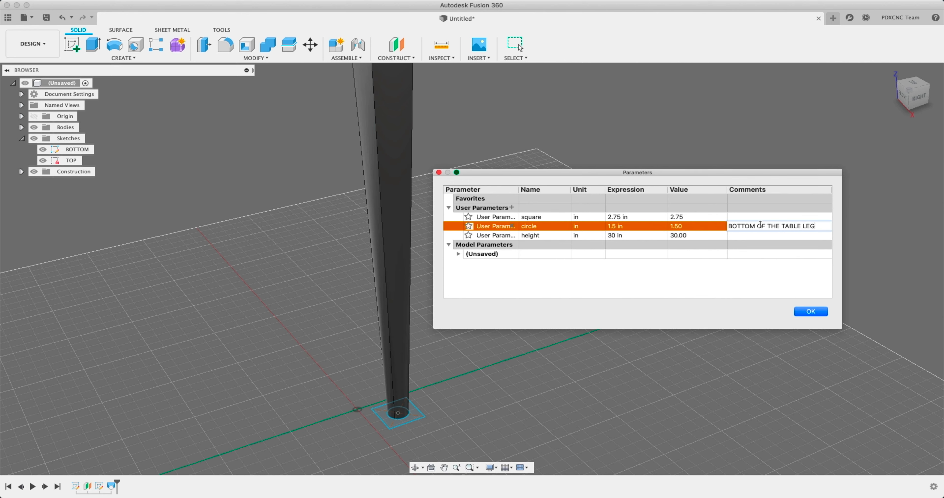
Narrow the Expression column of the parameter table, set the circle user parameter to 1.75 in, and close the table.
left_click(734, 217)
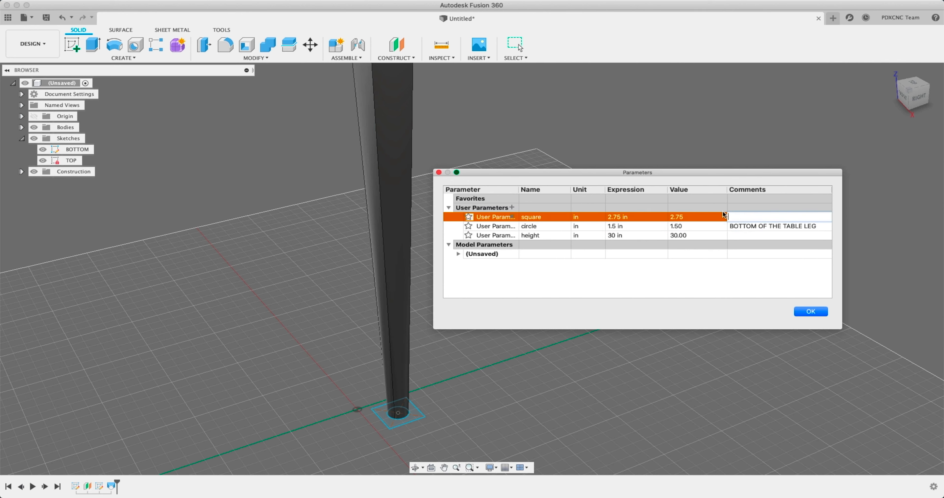
left_click_drag(667, 188, 652, 188)
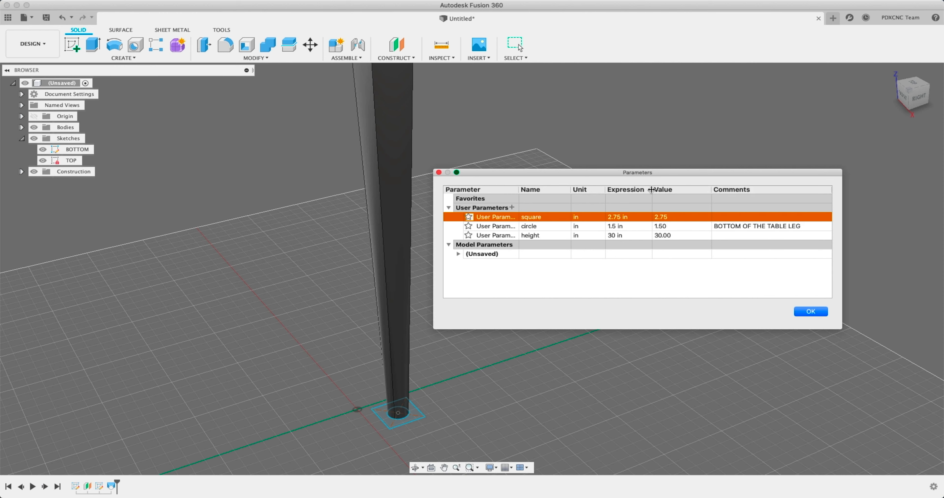
left_click(618, 227)
type("1.75")
key("Return")
left_click(818, 312)
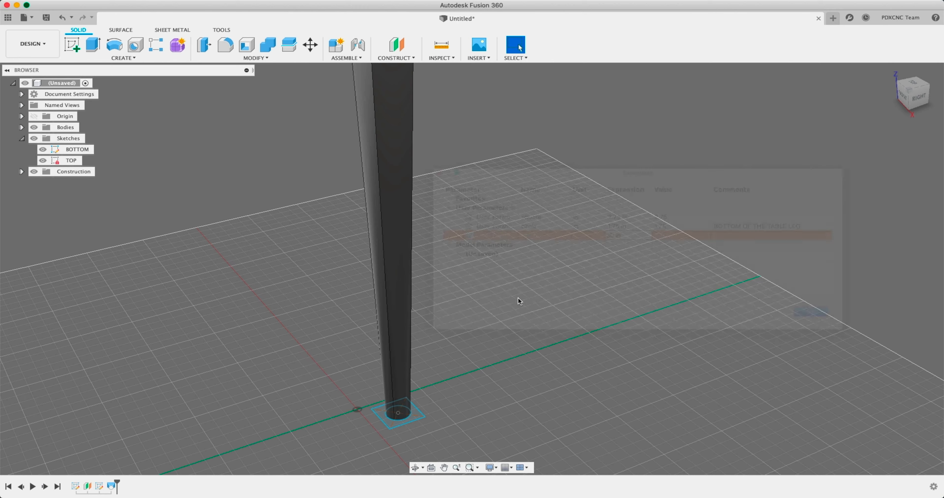
scroll(553, 273, "down", 5)
middle_click_drag(546, 258, 486, 263)
middle_click_drag(469, 367, 454, 318, "shift")
left_click(144, 58)
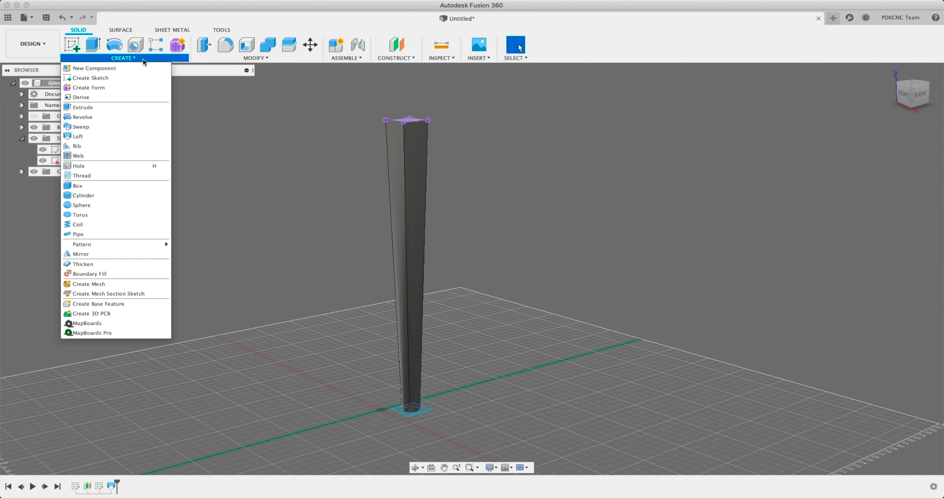
left_click(148, 53)
left_click(113, 55)
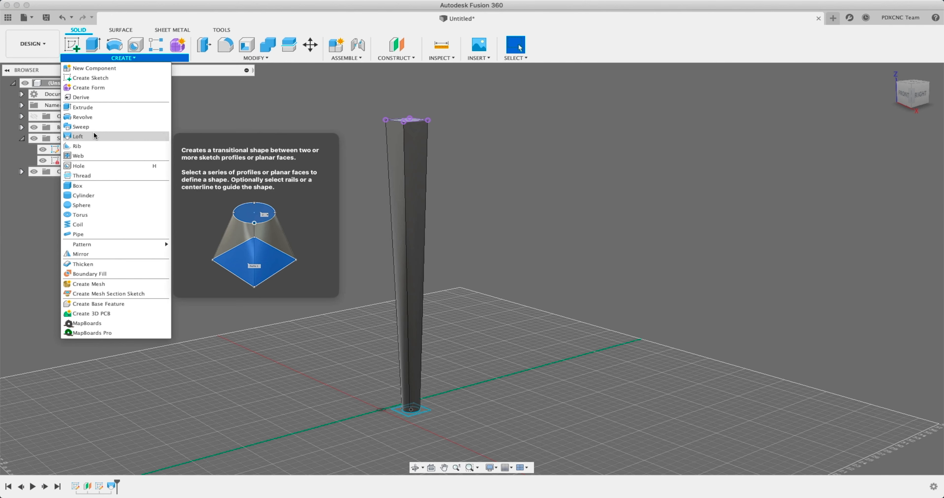
left_click(308, 195)
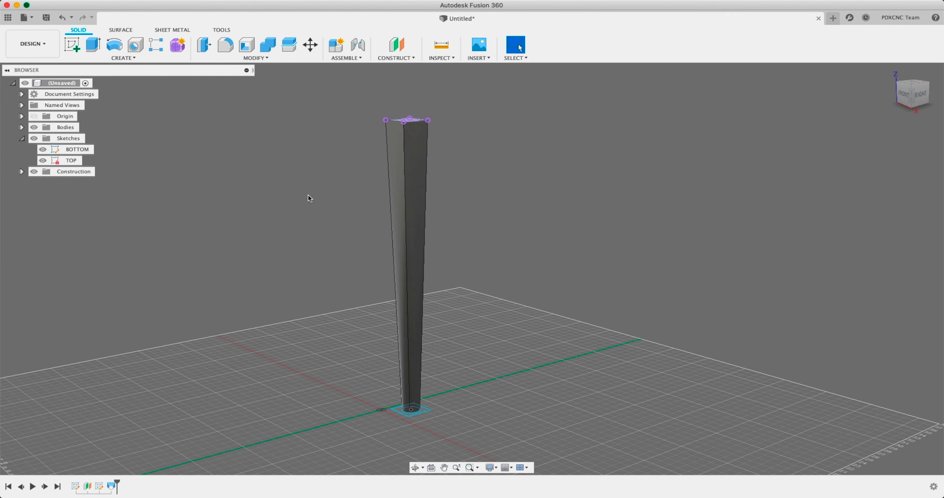
type("sLOFT")
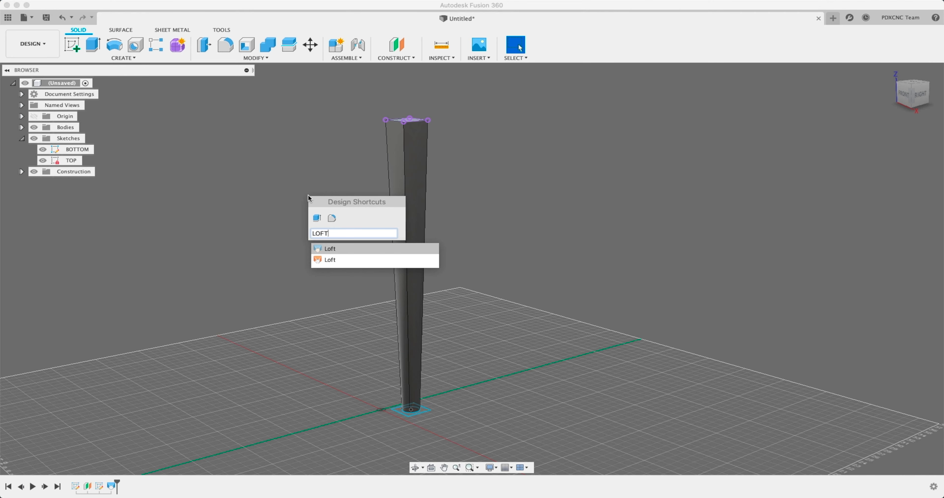
key("Return")
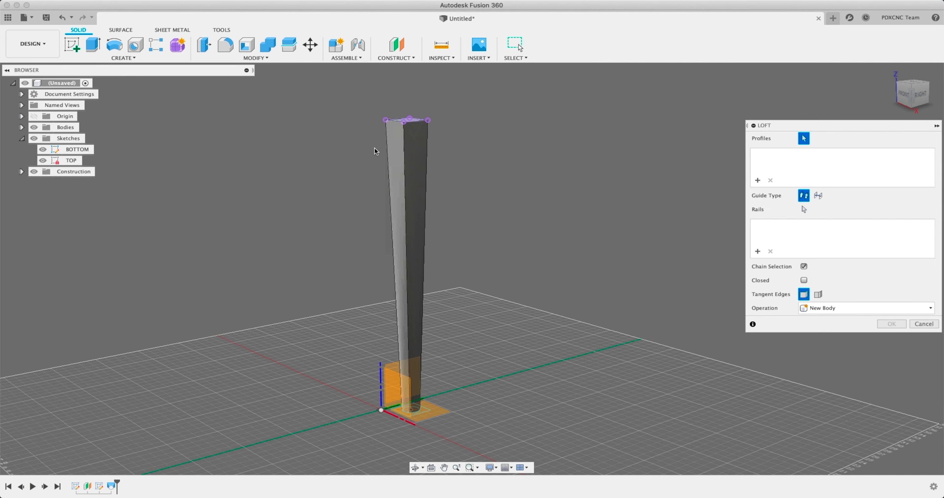
key("Escape")
middle_click_drag(413, 293, 324, 301, "shift")
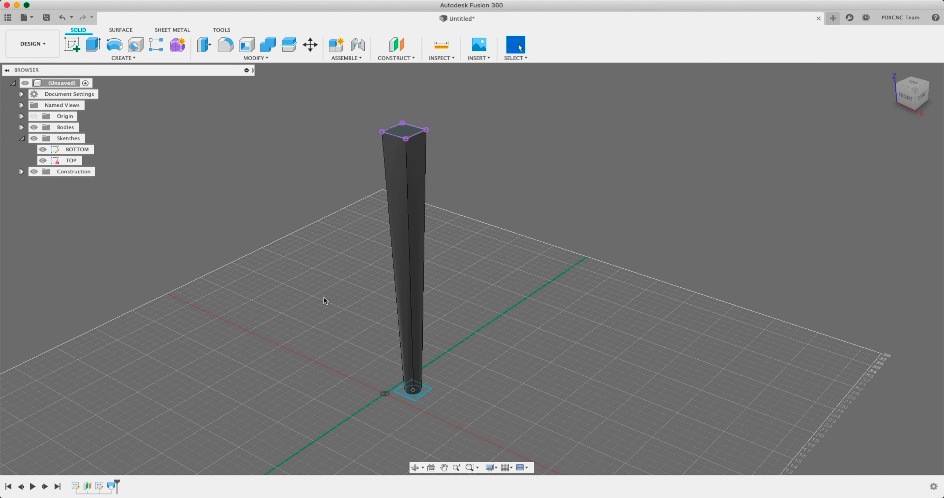
middle_click_drag(309, 257, 454, 171, "shift")
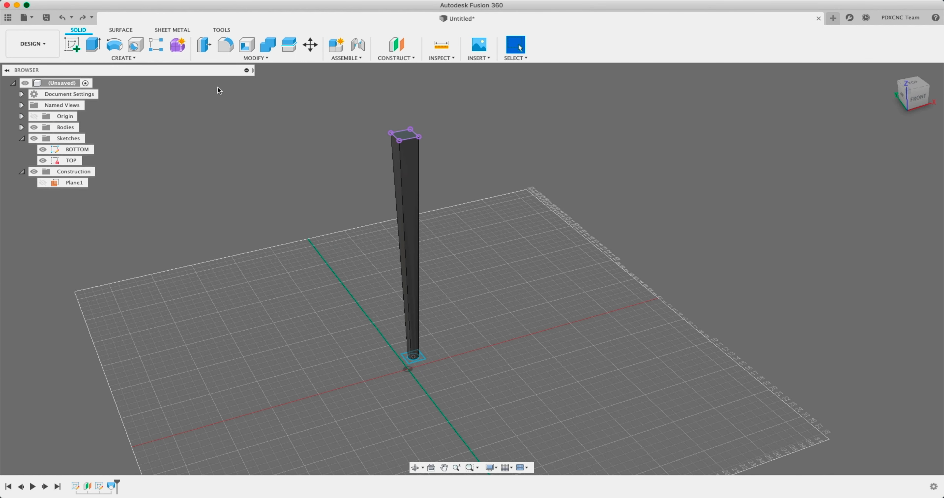
left_click(123, 58)
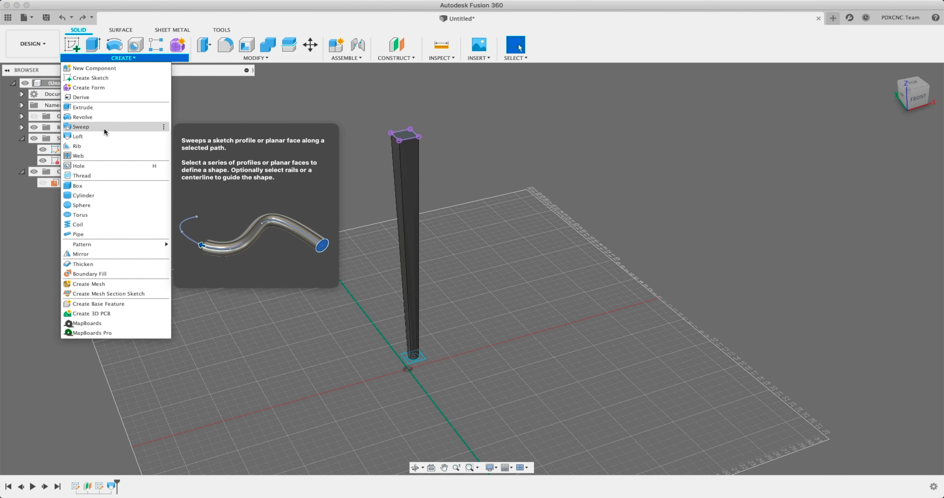
middle_click_drag(549, 169, 529, 204, "shift")
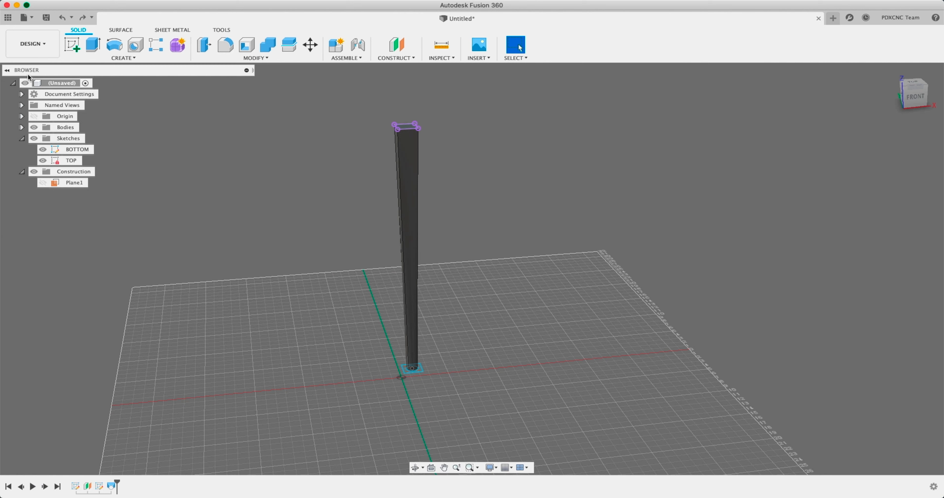
Open the BOTTOM sketch for editing and look at it straight from the top.
right_click(75, 150)
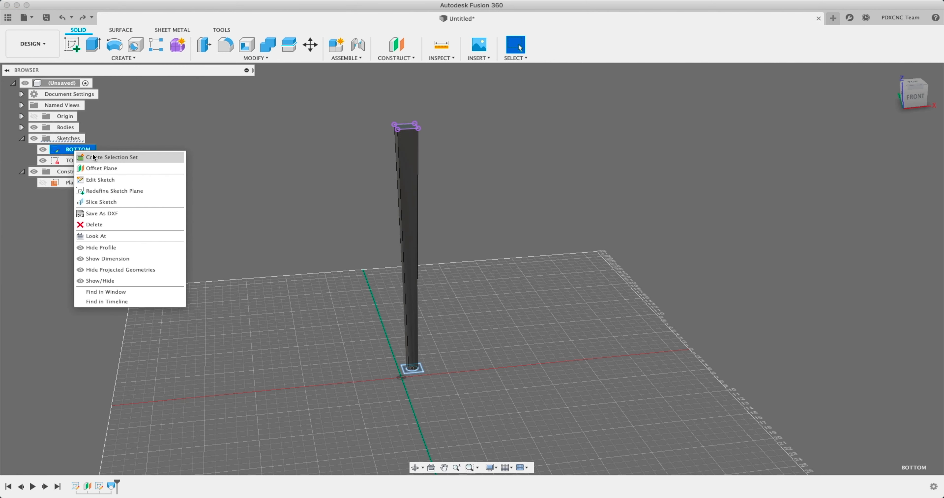
left_click(104, 180)
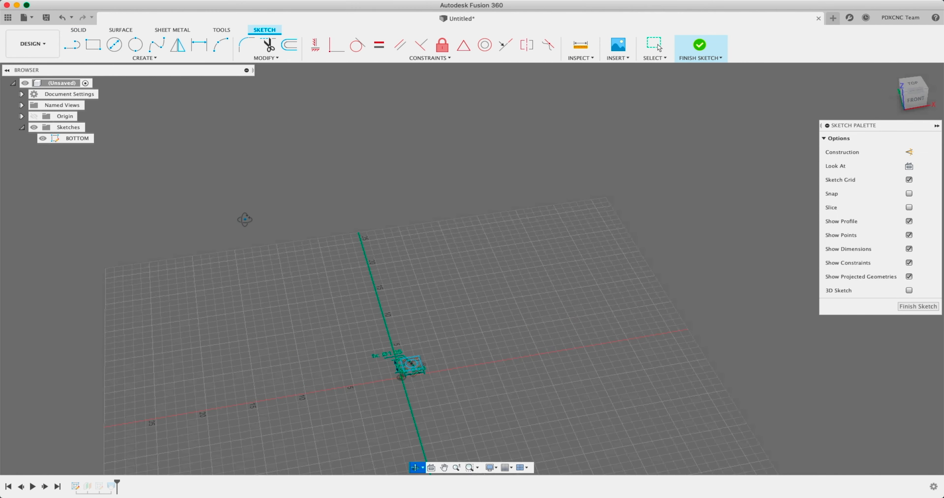
left_click(913, 90)
scroll(553, 268, "up", 3)
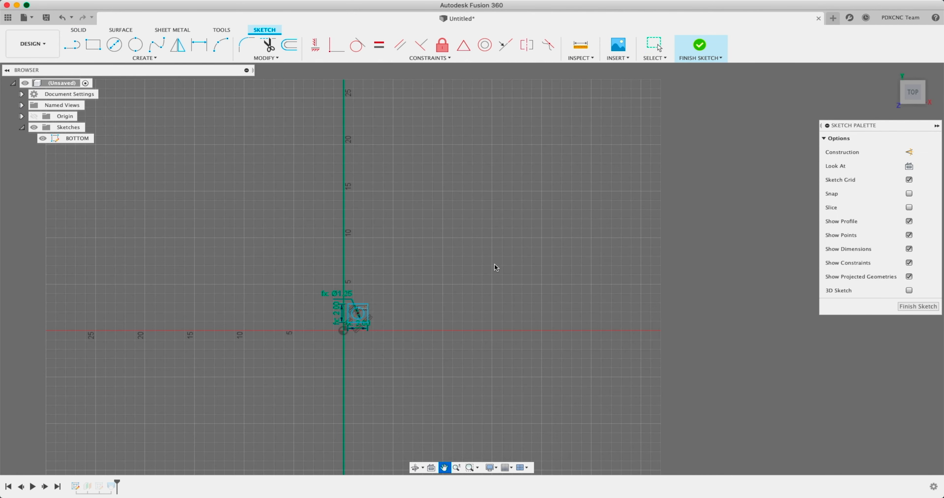
scroll(351, 295, "up", 5)
scroll(370, 297, "down", 4)
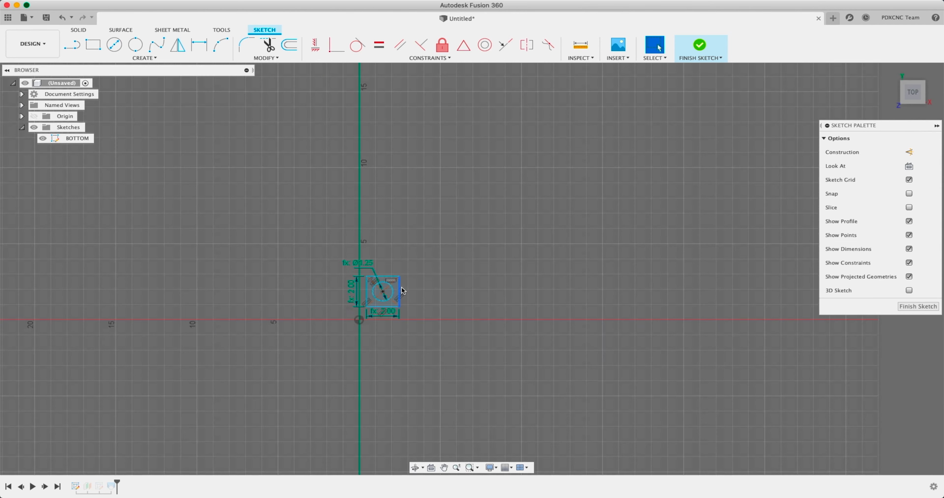
Sketch a rectangle 30 in wide and 60 in high around the leg profile, starting just outside the origin.
left_click(93, 46)
scroll(367, 258, "down", 4)
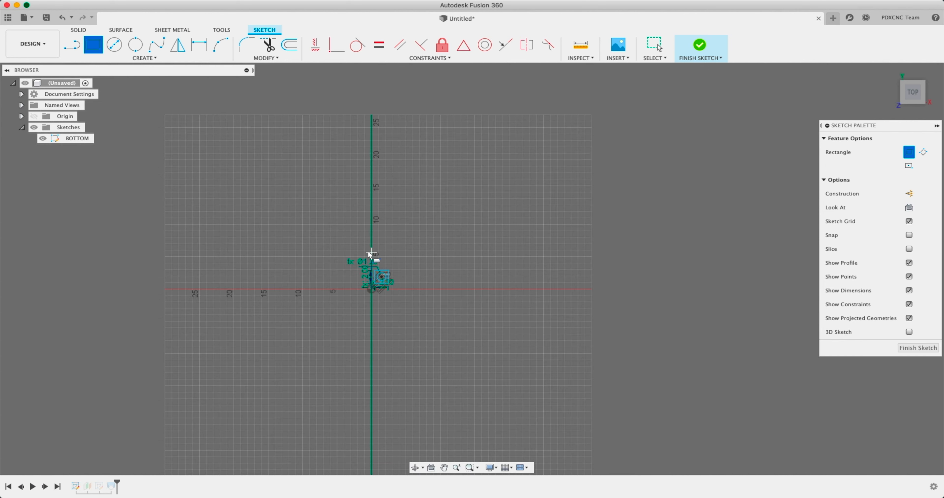
left_click(366, 289)
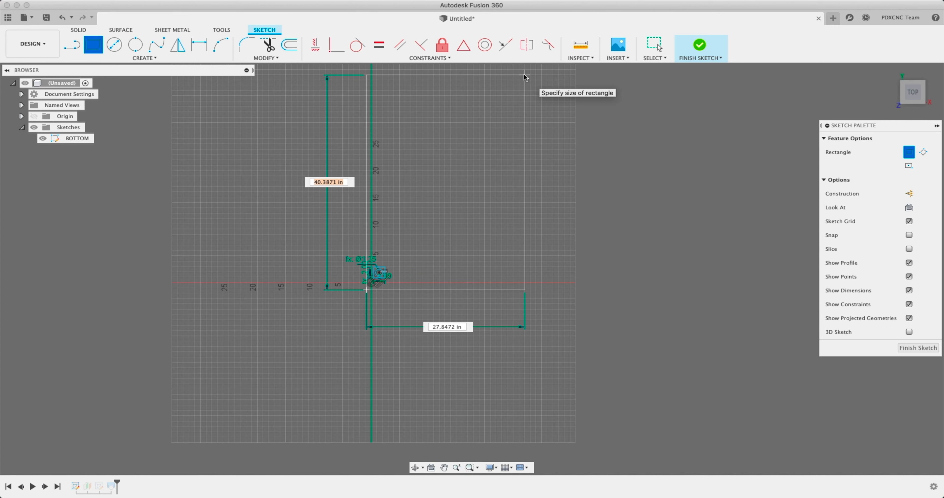
type("60")
type("30")
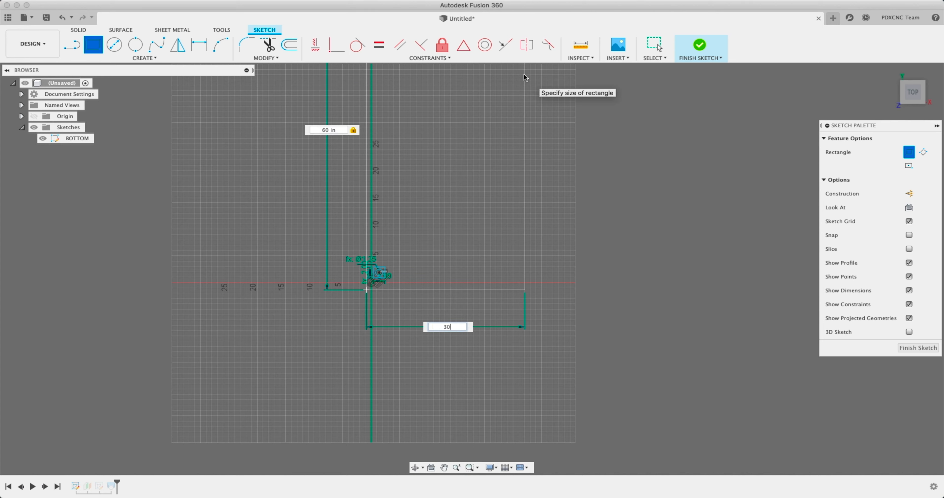
key("Return")
key("Escape")
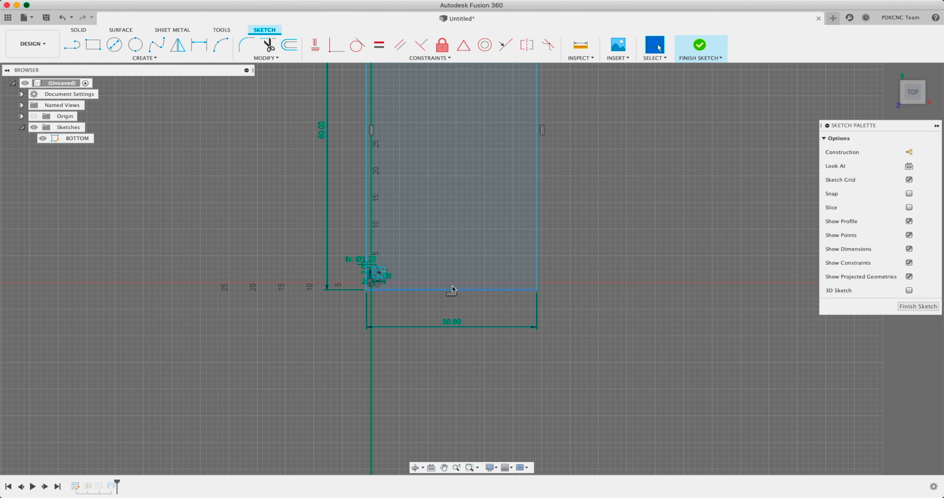
Dimension the distance from the leg square's lower edge to the large rectangle's lower edge as 2 in.
mouse_move(466, 264)
middle_mouse_down()
mouse_move(453, 311)
mouse_move(464, 354)
middle_mouse_up()
scroll(467, 344, "down", 3)
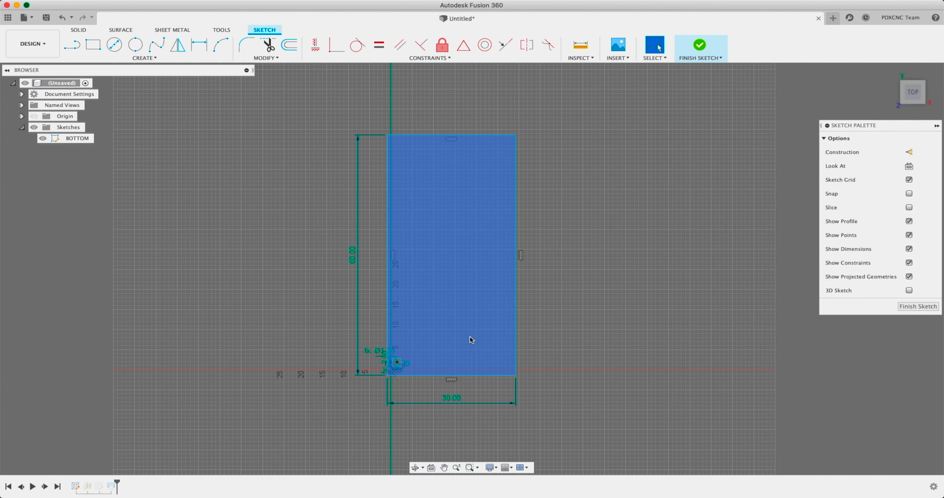
scroll(438, 370, "up", 5)
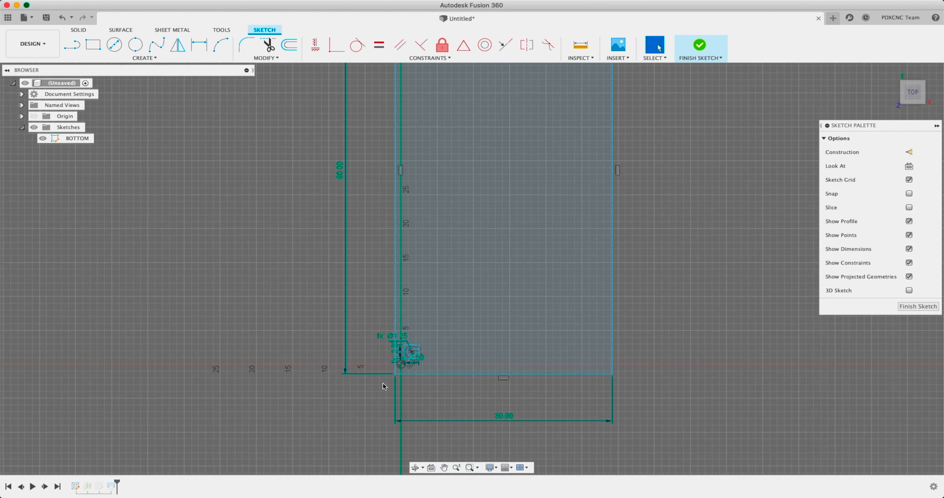
mouse_move(405, 373)
left_mouse_down()
mouse_move(386, 368)
mouse_move(399, 371)
left_mouse_up()
key("d")
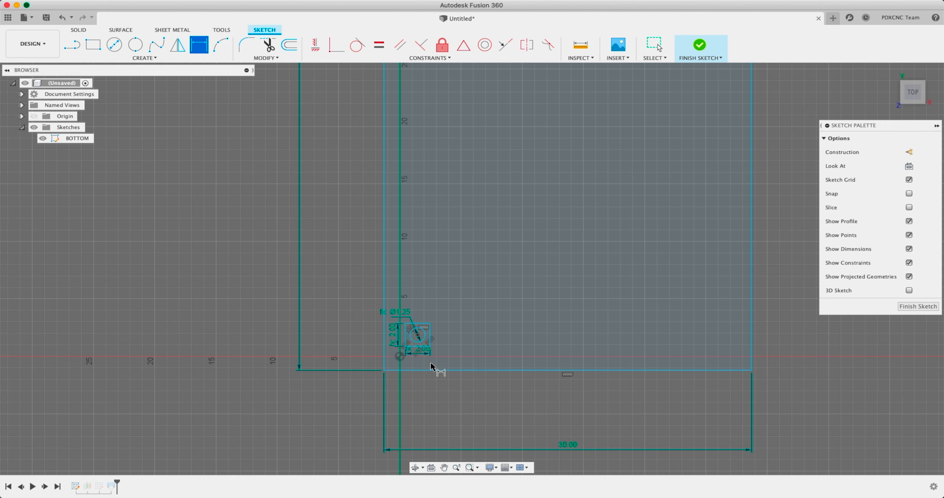
scroll(416, 350, "up", 3)
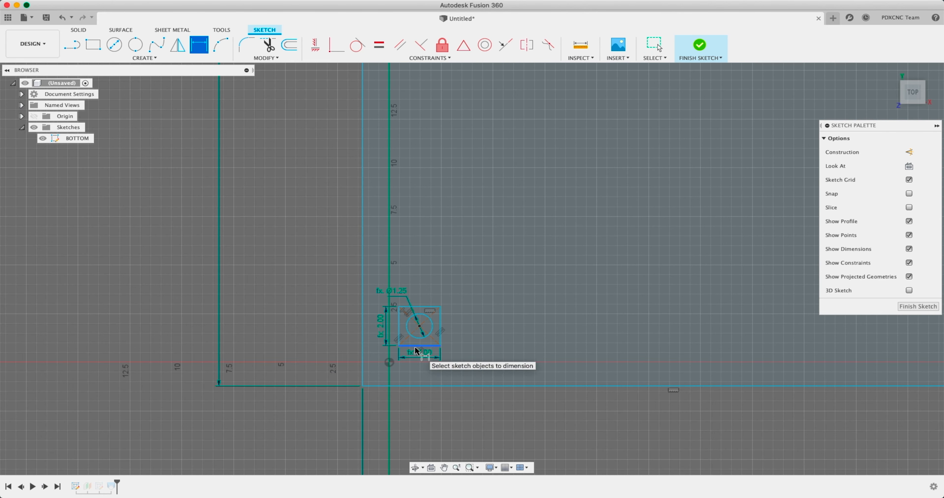
left_click(419, 346)
key("Escape")
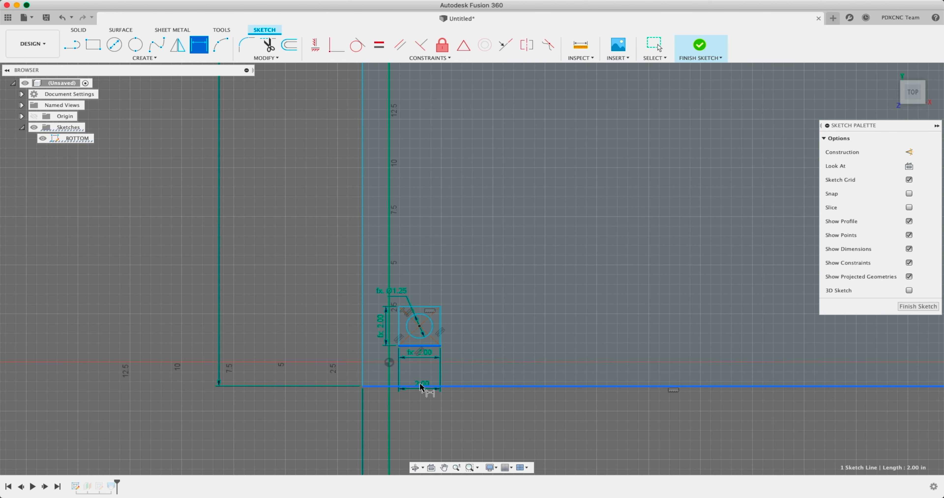
left_click(419, 345)
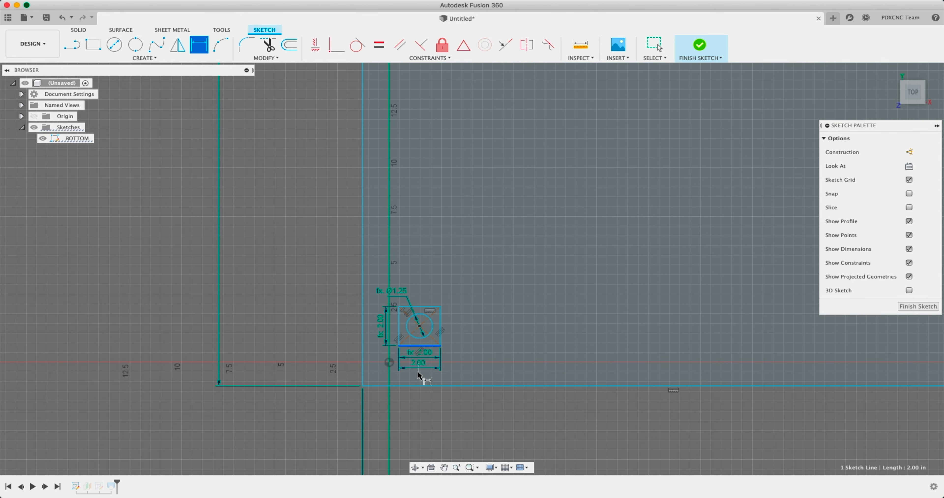
left_click(420, 387)
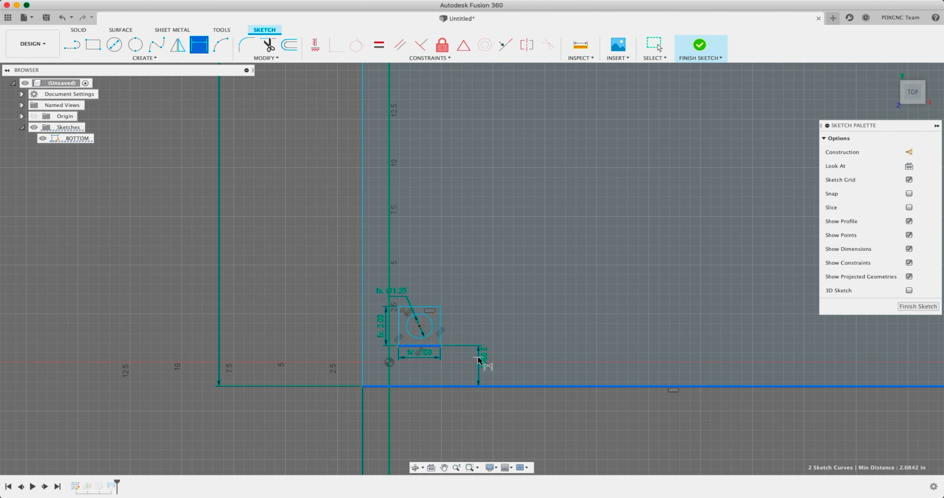
left_click(483, 369)
type("2")
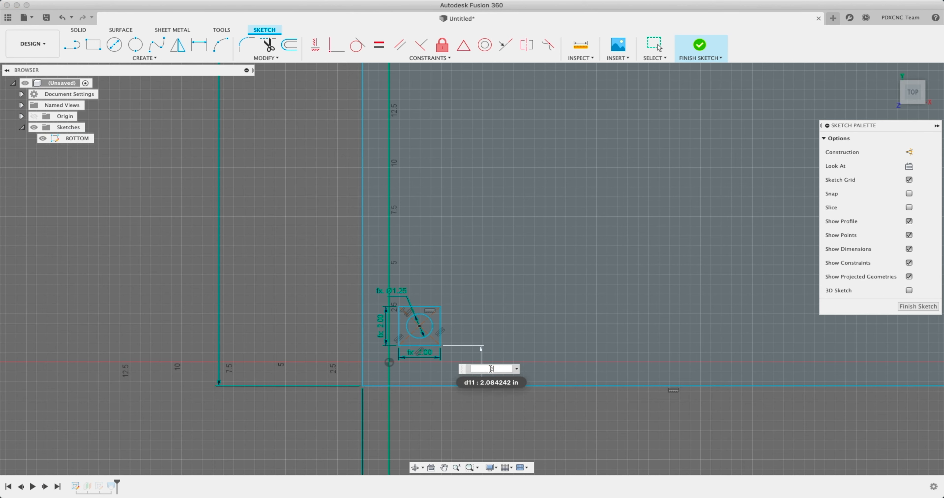
key("Return")
Dimension the distance from the leg square's left edge to the large rectangle's left edge as 2 in.
left_click(398, 329)
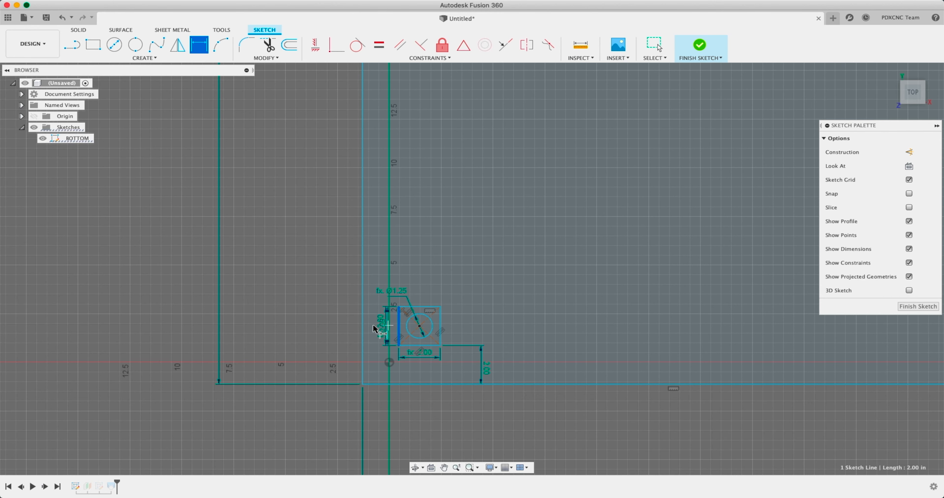
left_click(363, 326)
left_click(319, 315)
triple_click(320, 315)
type("2")
key("Return")
key("Escape")
Fillet the lower-left corner of the large rectangle with a 1 in radius.
scroll(422, 333, "down", 3)
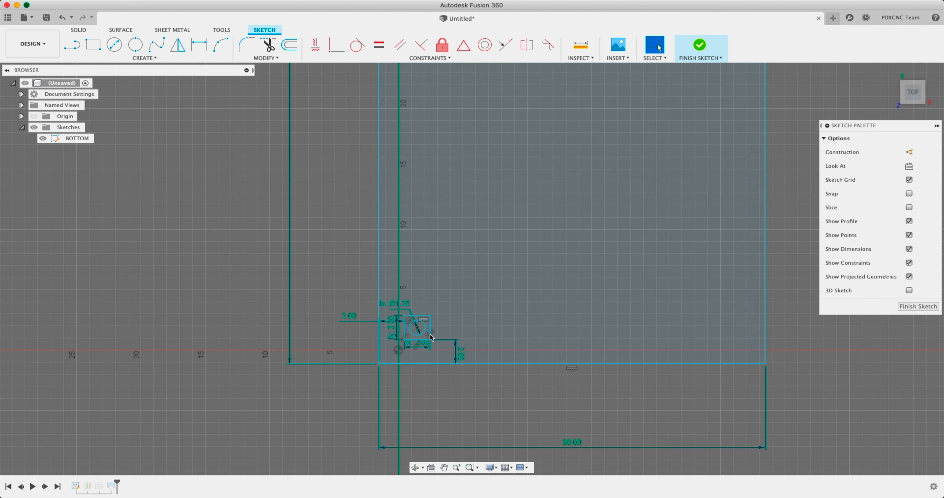
mouse_move(569, 316)
middle_mouse_down("shift")
mouse_move(564, 255)
mouse_move(414, 339)
middle_mouse_up("shift")
left_click(913, 83)
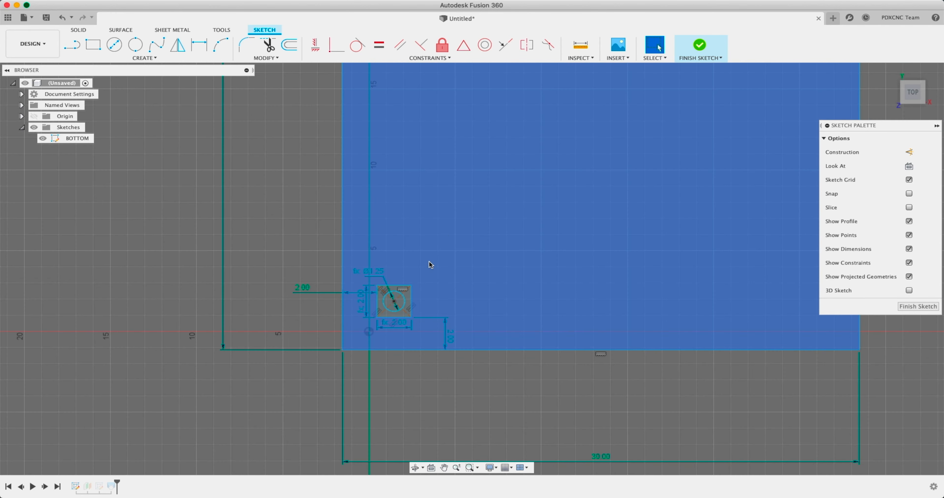
scroll(391, 235, "down", 5)
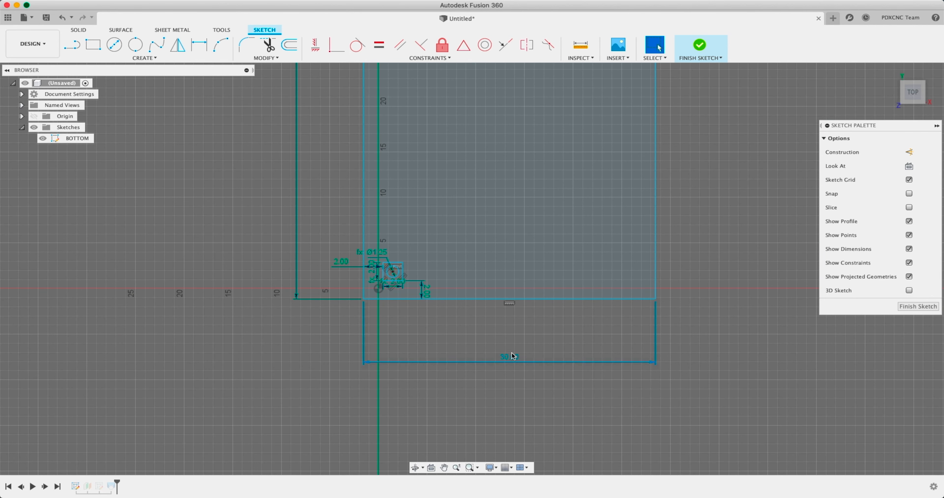
middle_click_drag(396, 312, 387, 354)
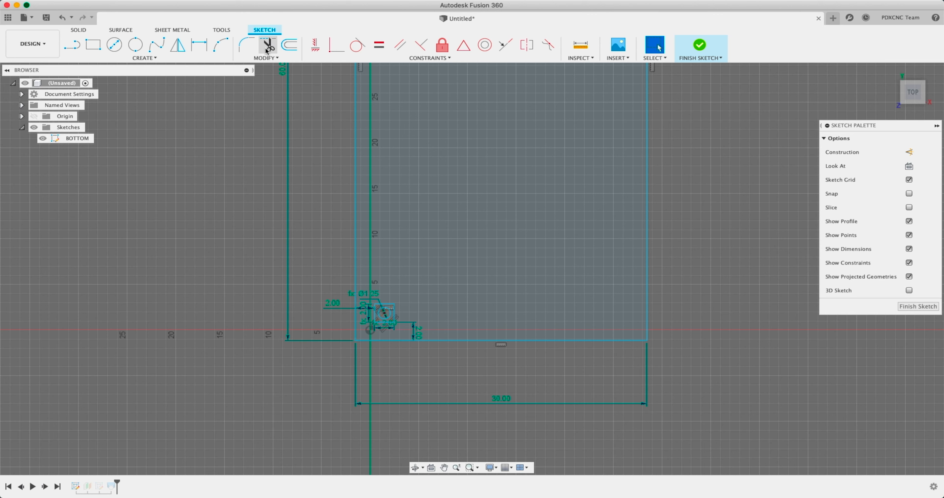
left_click(246, 46)
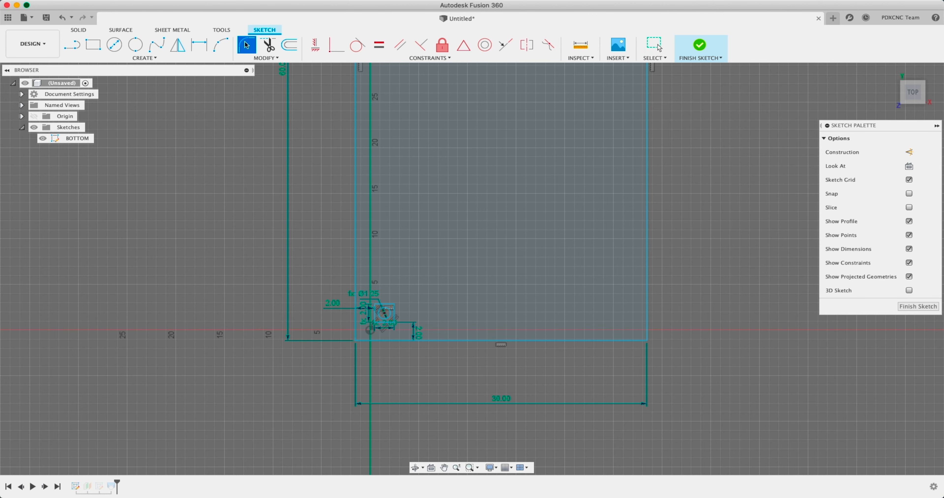
scroll(355, 341, "up", 4)
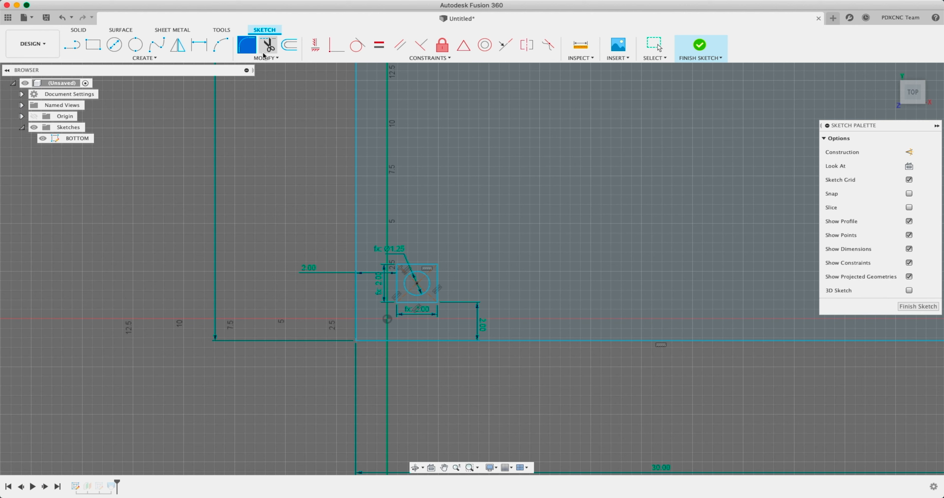
left_click(360, 341)
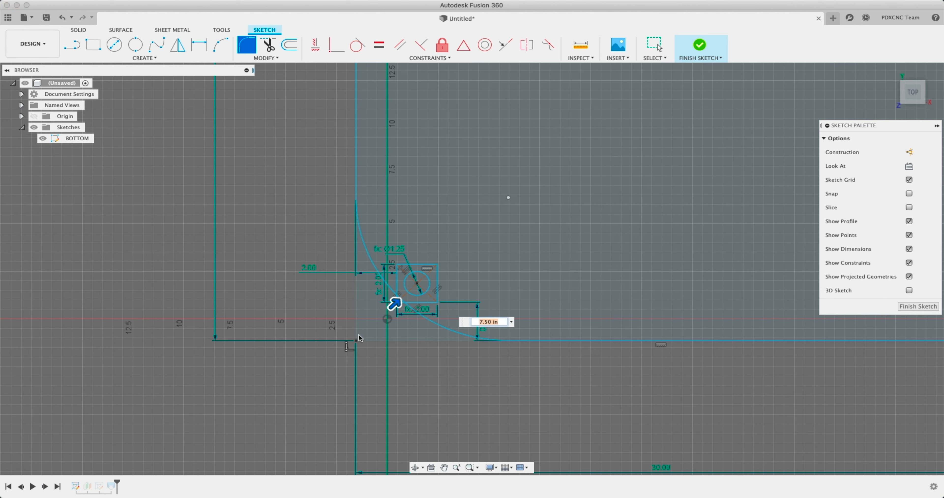
type("1")
key("Return")
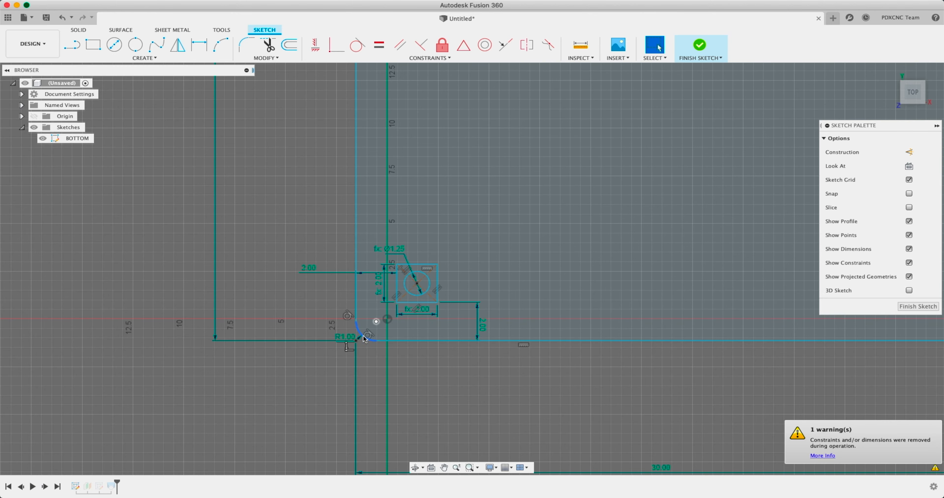
Fillet the lower-right corner of the large rectangle with a 1 in radius.
scroll(354, 344, "down", 4)
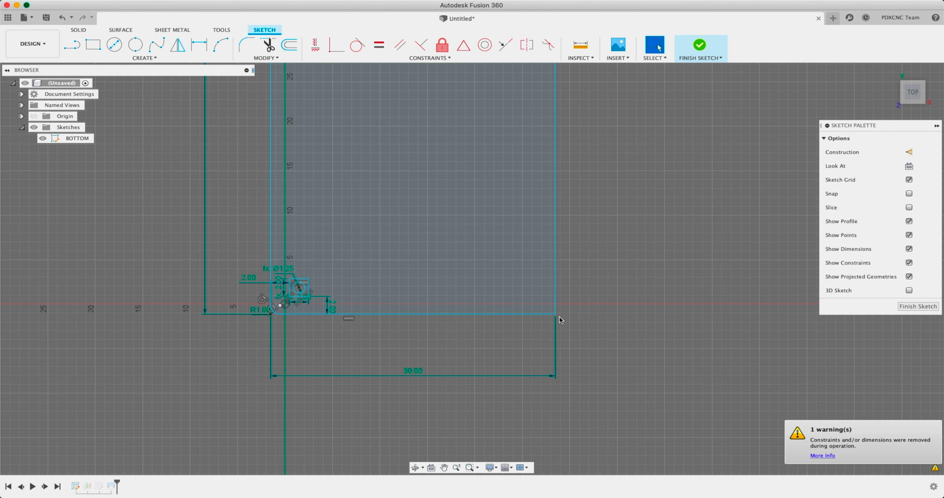
left_click(369, 131)
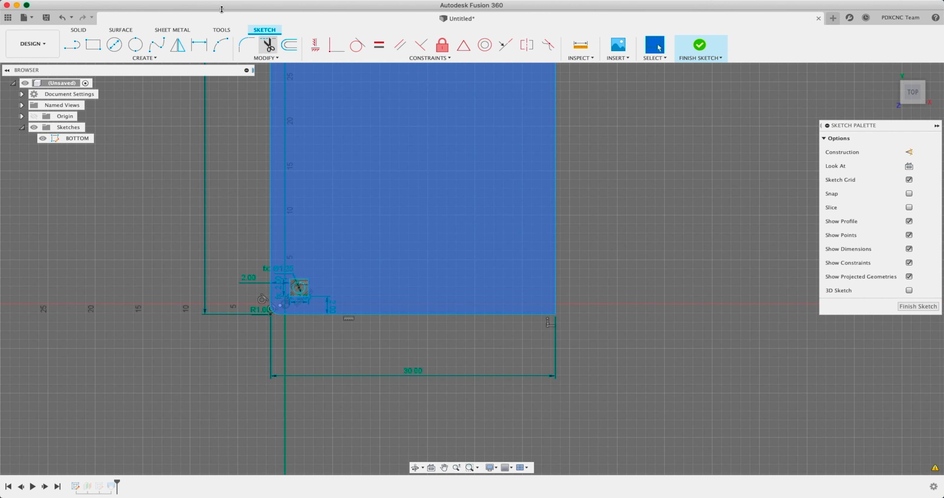
left_click(239, 48)
left_click(548, 315)
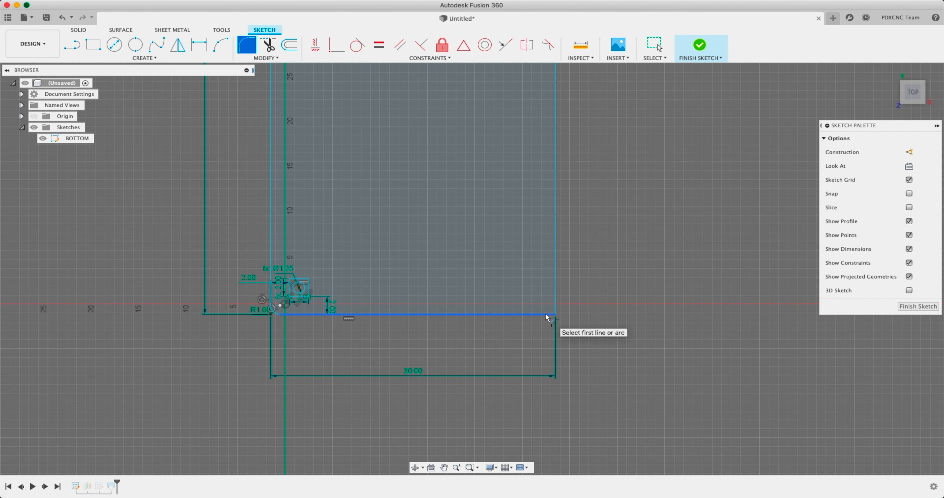
left_click(555, 301)
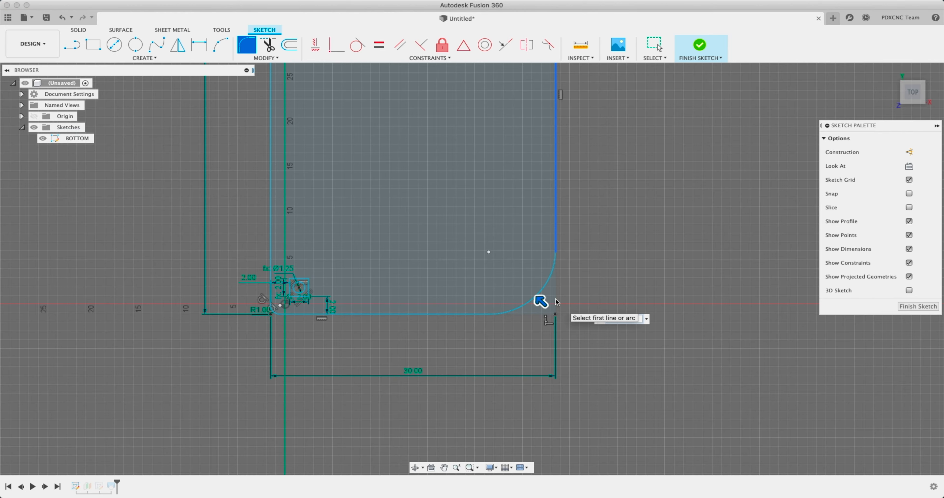
type("1")
key("Return")
key("Escape")
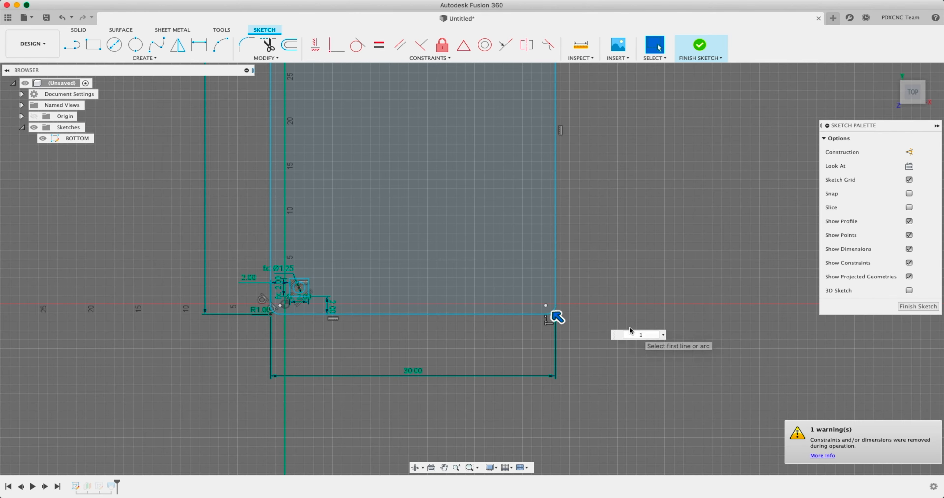
Round the large rectangle's upper-right corner with a 1 in sketch fillet.
scroll(568, 224, "up", 5)
scroll(580, 217, "down", 4)
scroll(569, 91, "up", 5)
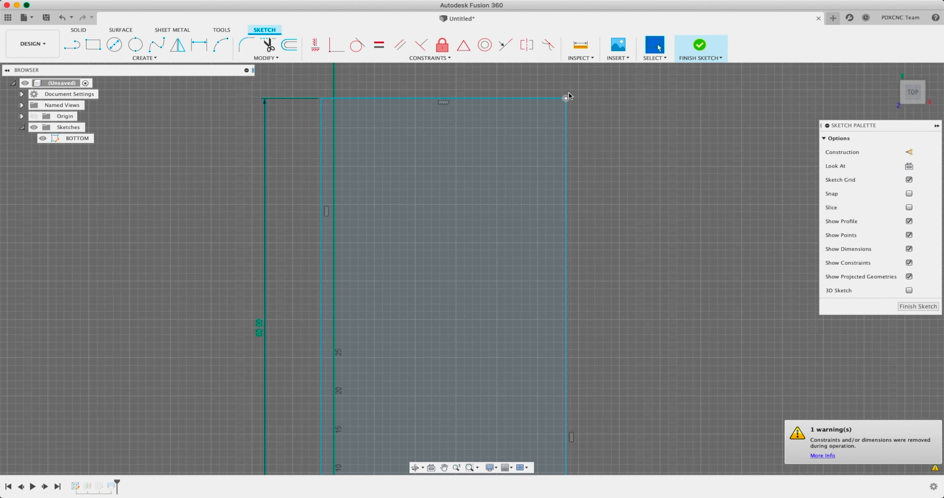
left_click(247, 45)
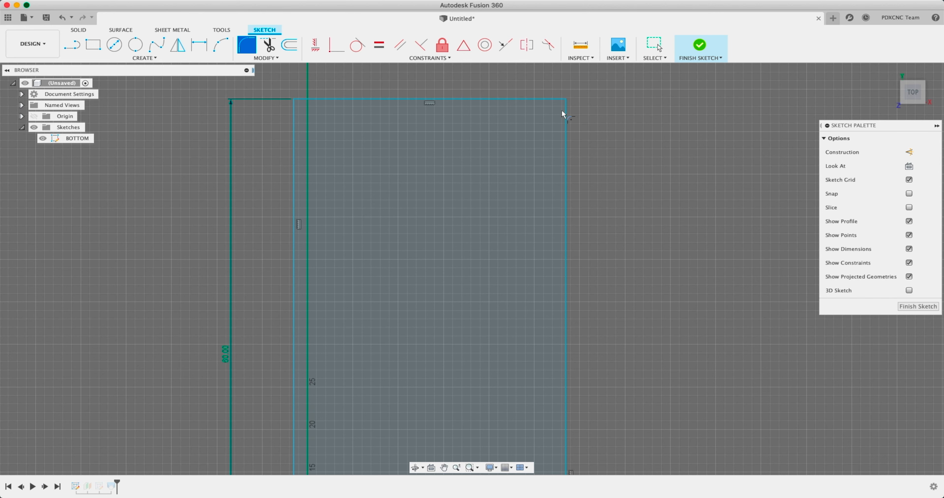
left_click(566, 113)
left_click(553, 99)
key("Return")
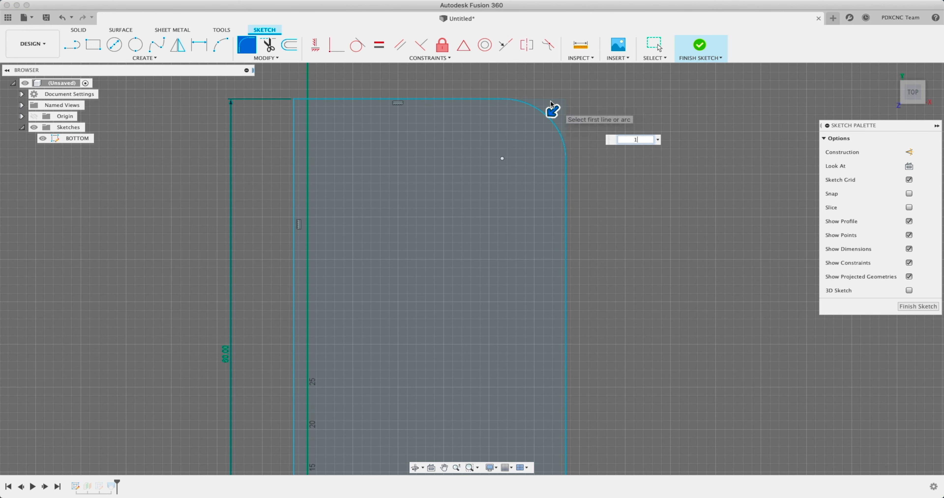
key("Escape")
Round the large rectangle's upper-left corner with a 1 in sketch fillet.
left_click(298, 99)
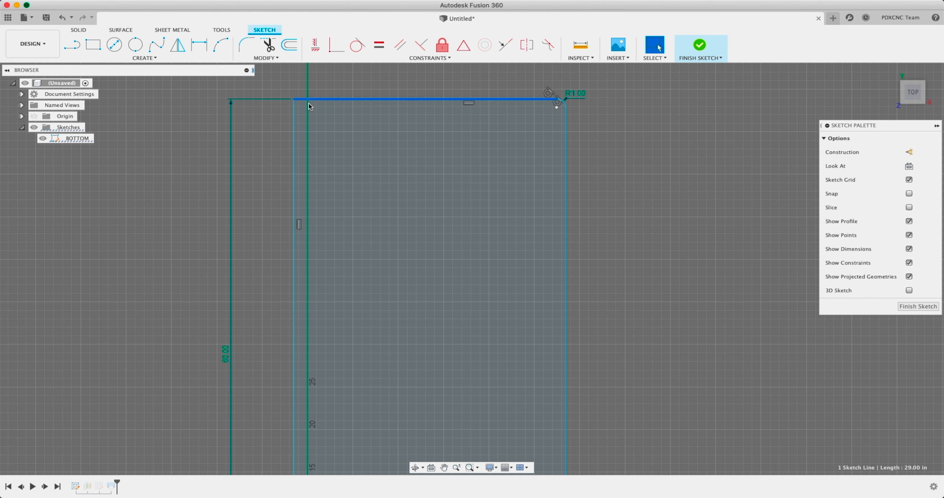
left_click(246, 45)
left_click(320, 99)
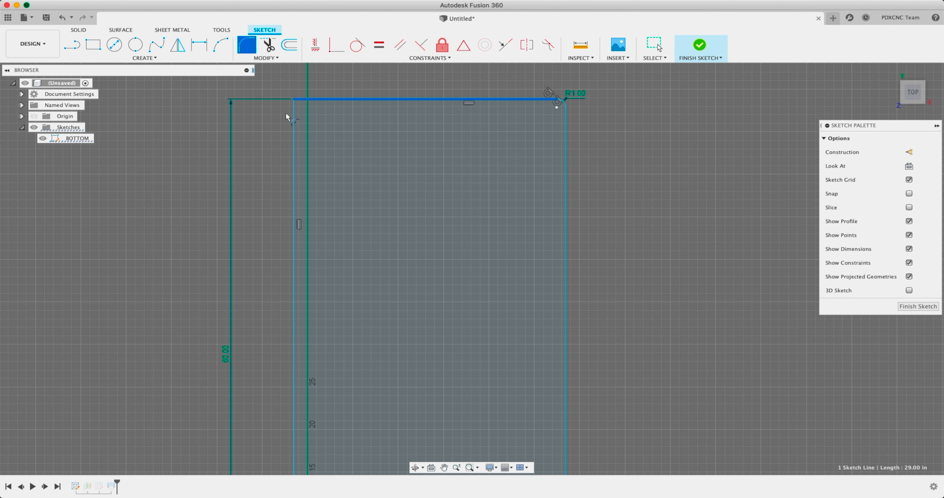
left_click(296, 114)
key("Return")
key("Escape")
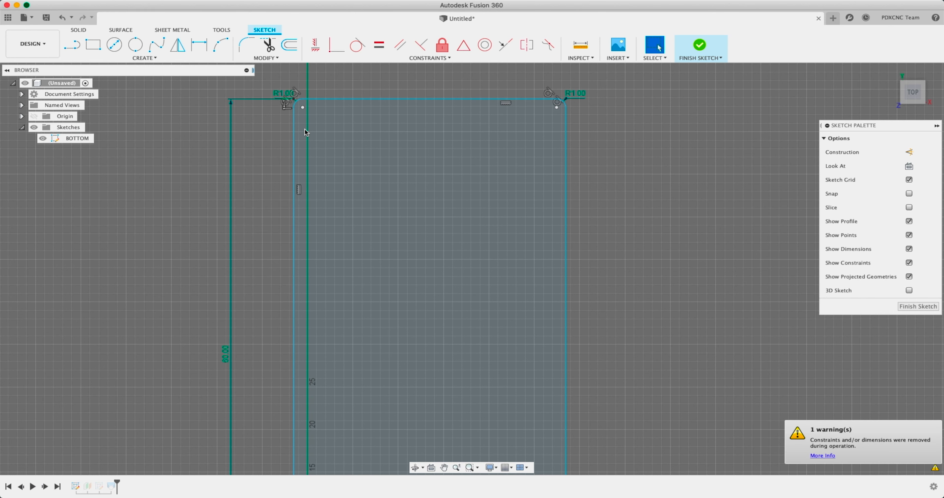
Move the radius labels of the two upper corner fillets farther outside the rectangle.
left_click_drag(286, 94, 273, 83)
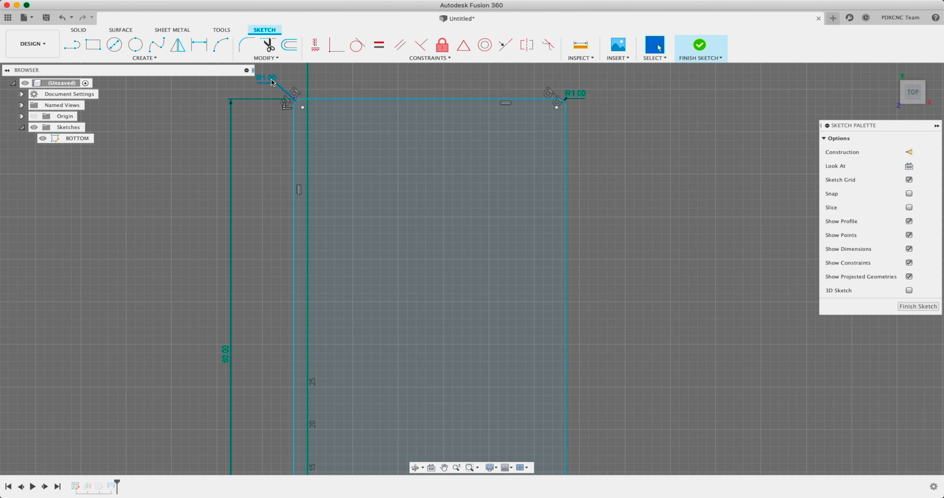
double_click(272, 79)
key("Escape")
scroll(554, 102, "down", 5)
left_click_drag(576, 96, 587, 84)
Add a user parameter named topWidth in inches with the expression 30.
middle_click_drag(578, 162, 584, 137)
middle_click_drag(348, 235, 328, 241)
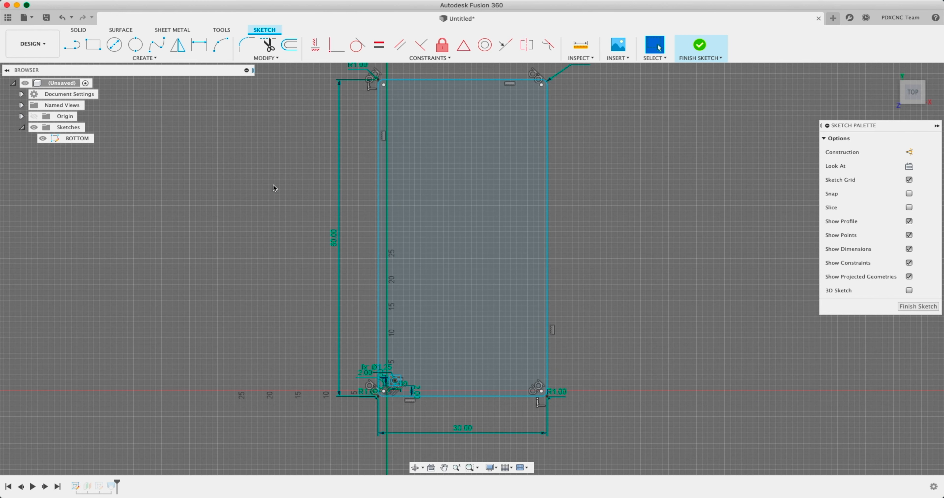
left_click(275, 57)
left_click(286, 157)
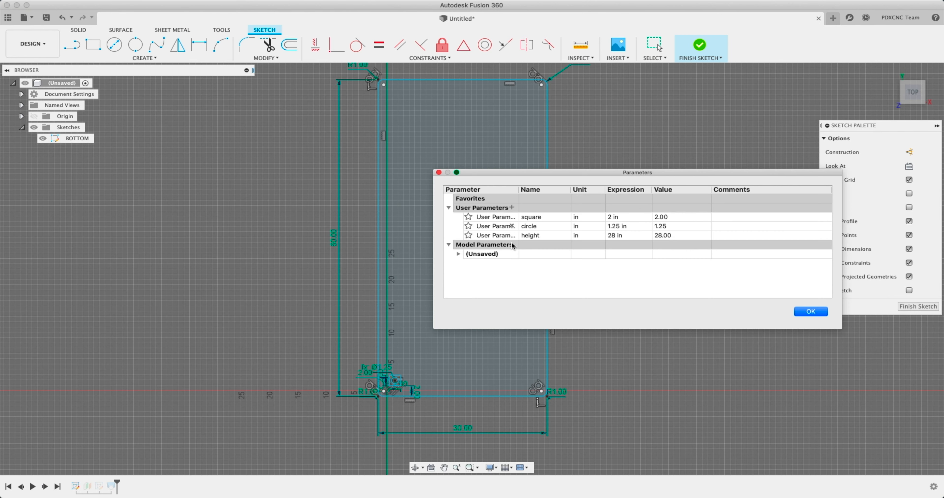
left_click(461, 203)
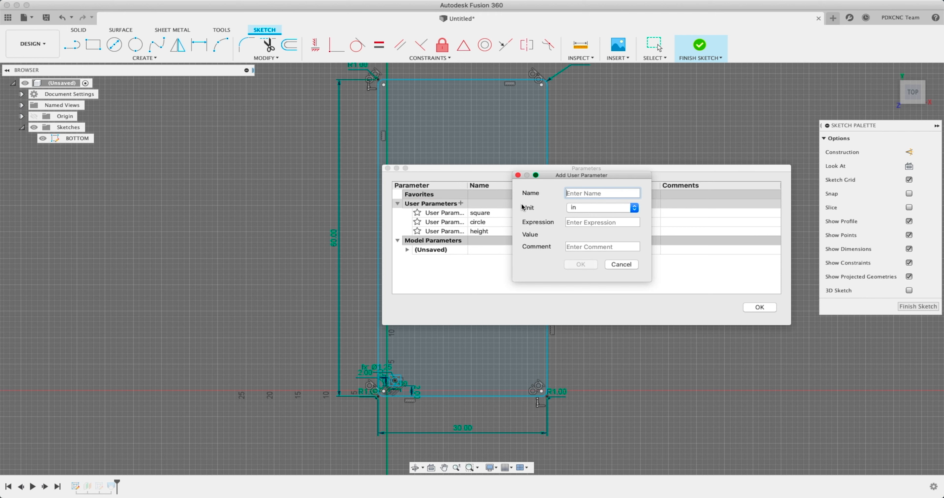
type("topWidth")
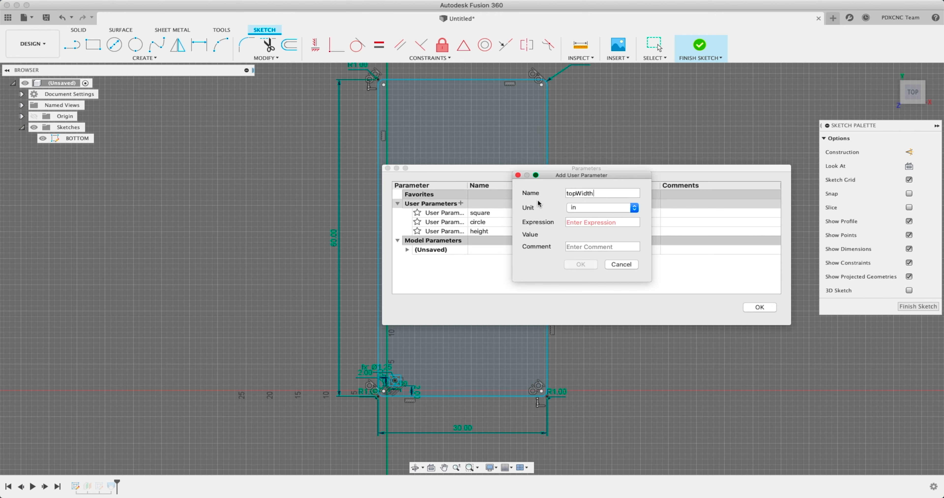
key("Tab")
type("30")
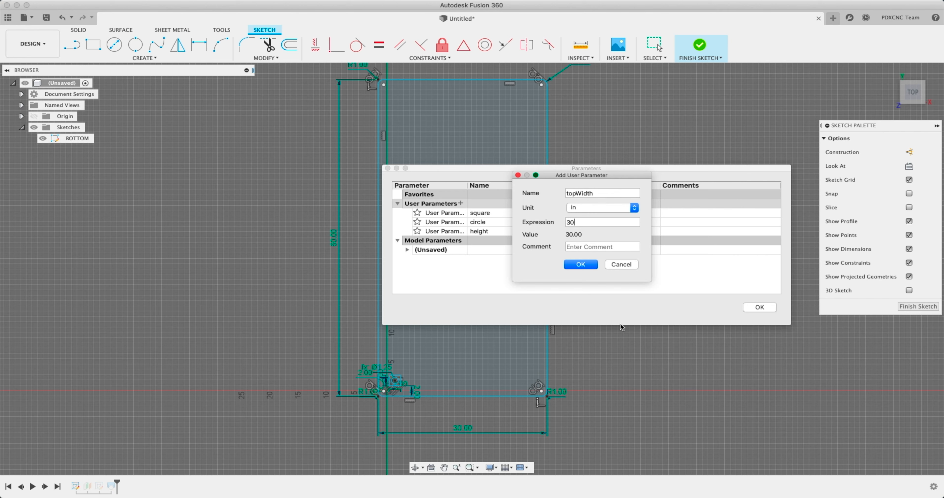
left_click(586, 270)
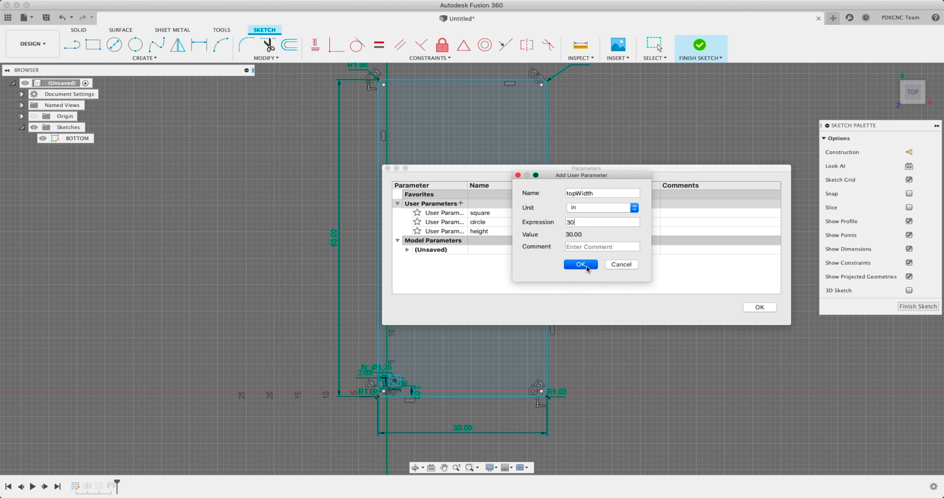
Add a user parameter named topLength with the expression 60 in inches and close the parameter list.
left_click(460, 205)
type("topLength")
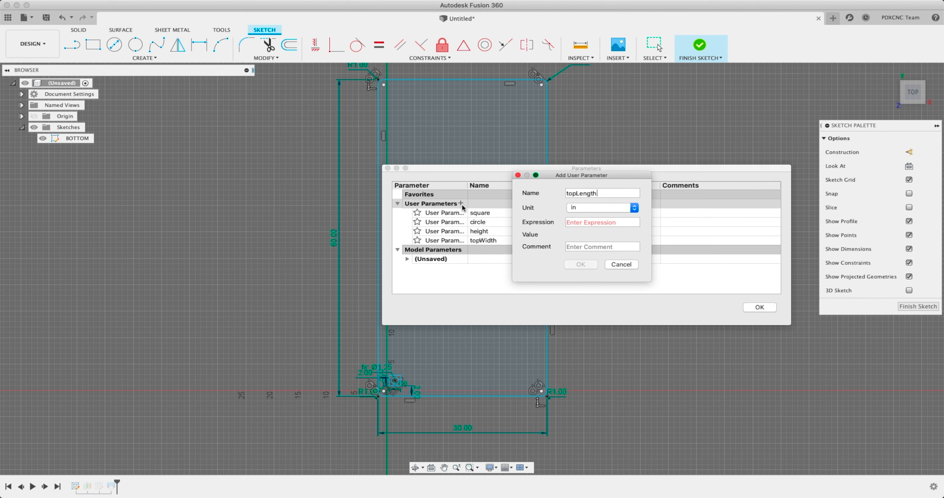
key("Tab")
type("60")
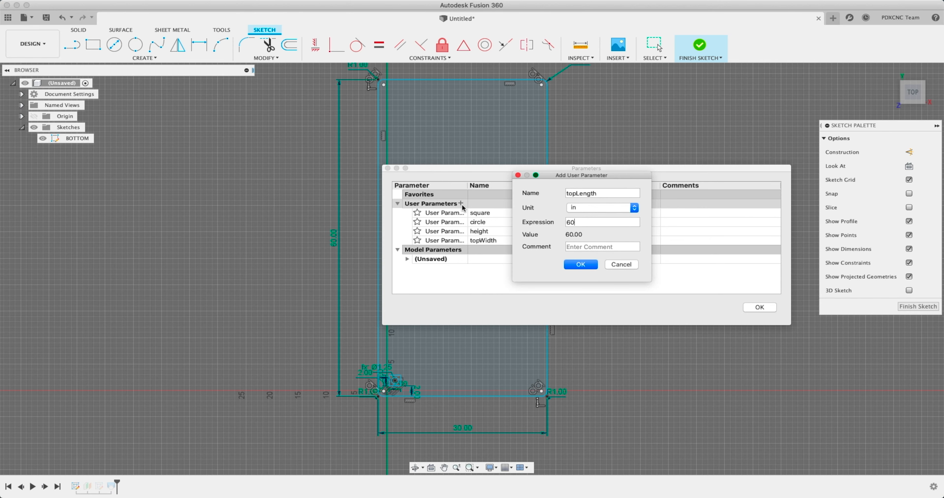
left_click(586, 266)
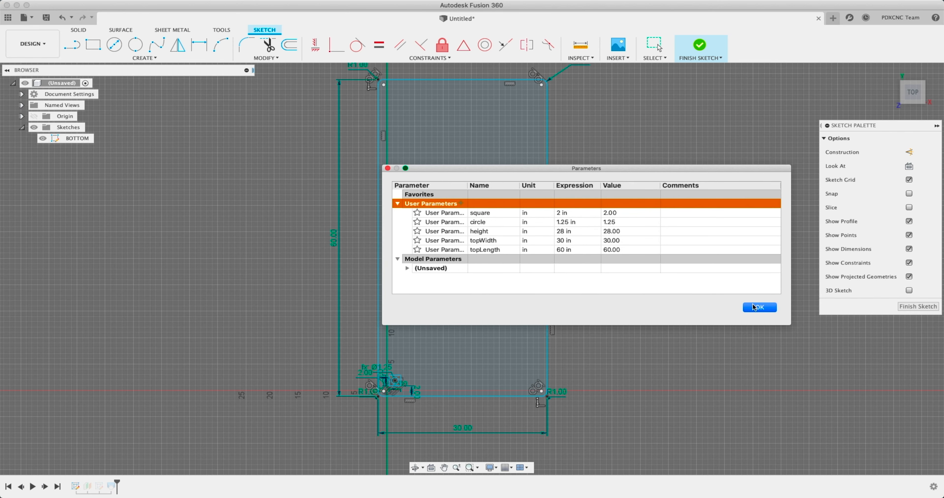
left_click(760, 309)
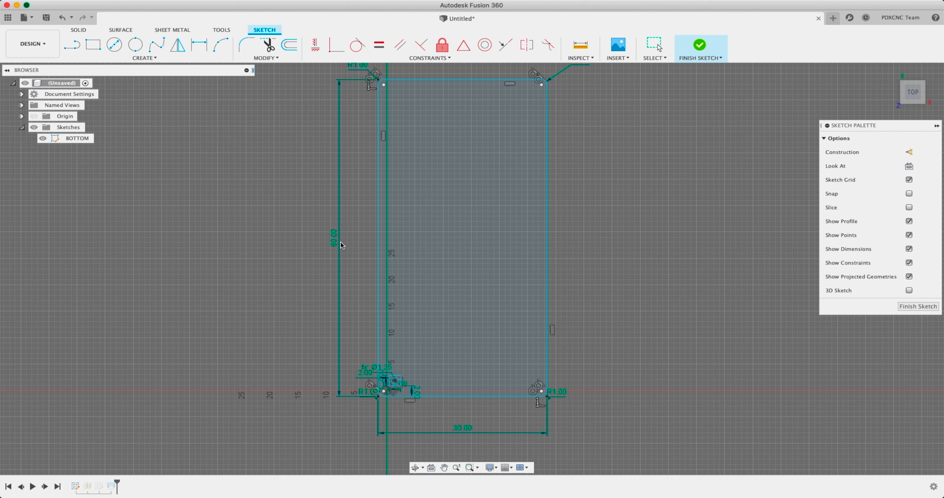
Set the large rectangle's vertical dimension to the topLength parameter.
scroll(320, 259, "down", 1)
double_click(320, 258)
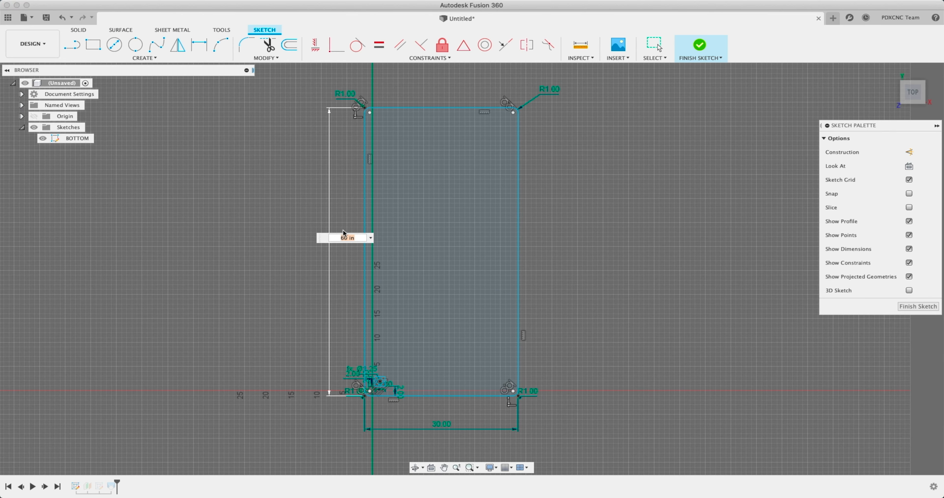
type("top")
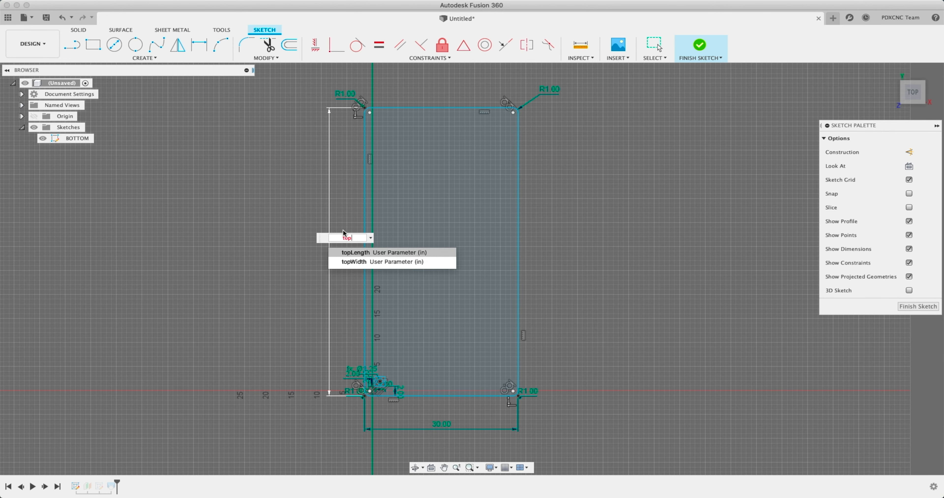
key("Return")
key("Return")
Set the large rectangle's horizontal dimension to the topWidth parameter and finish the sketch.
middle_click_drag(384, 223, 383, 227)
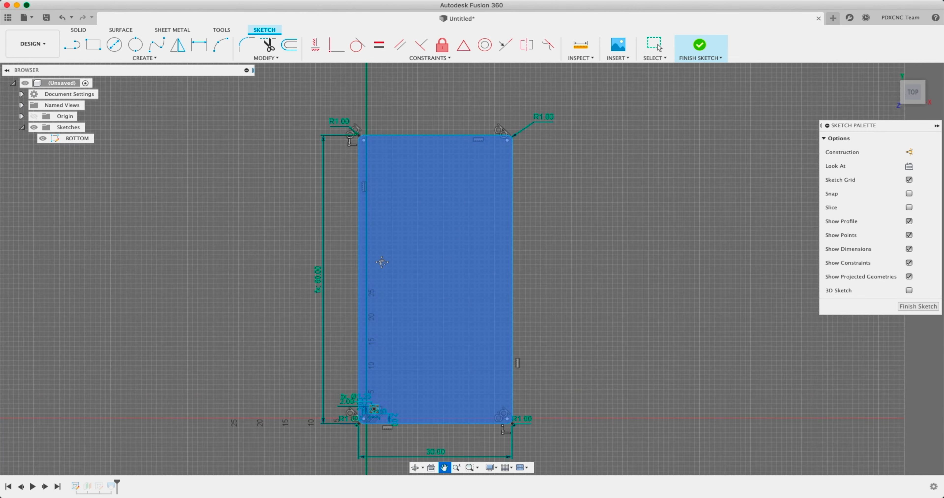
scroll(390, 217, "down", 1)
double_click(476, 355)
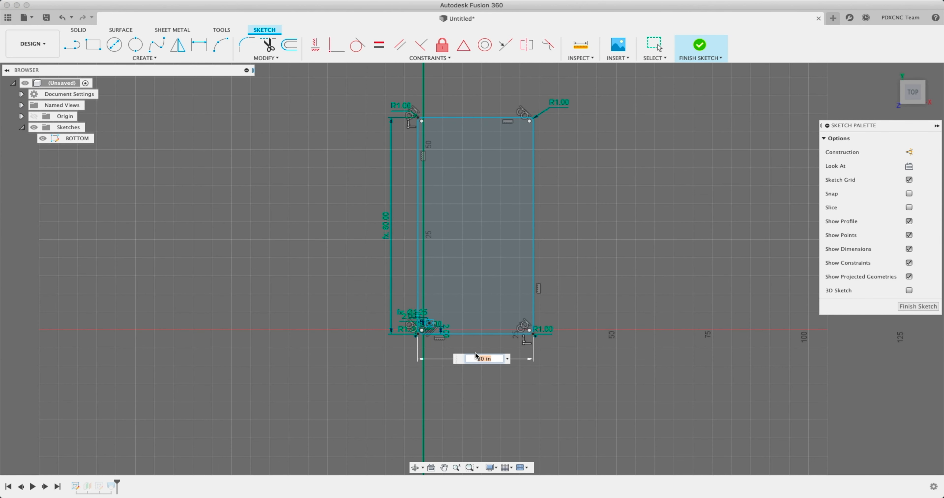
type("top")
key("Down")
key("Return")
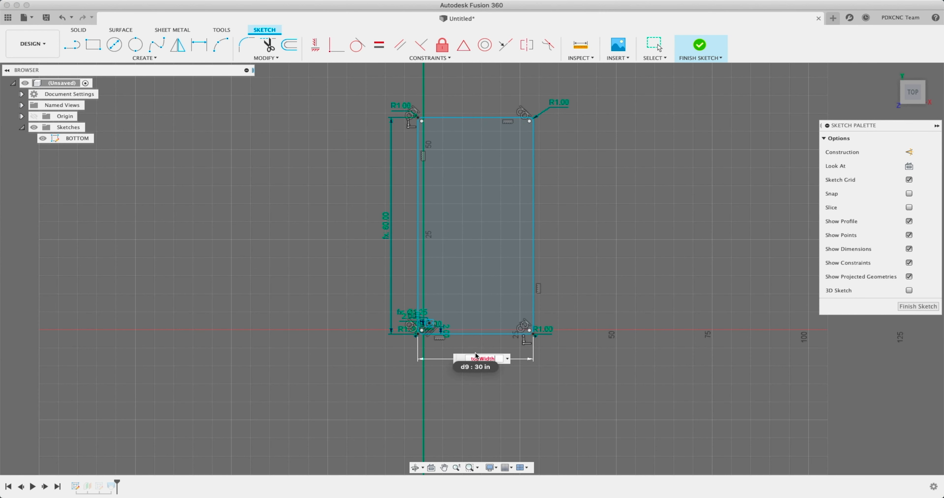
key("Return")
scroll(481, 346, "up", 3)
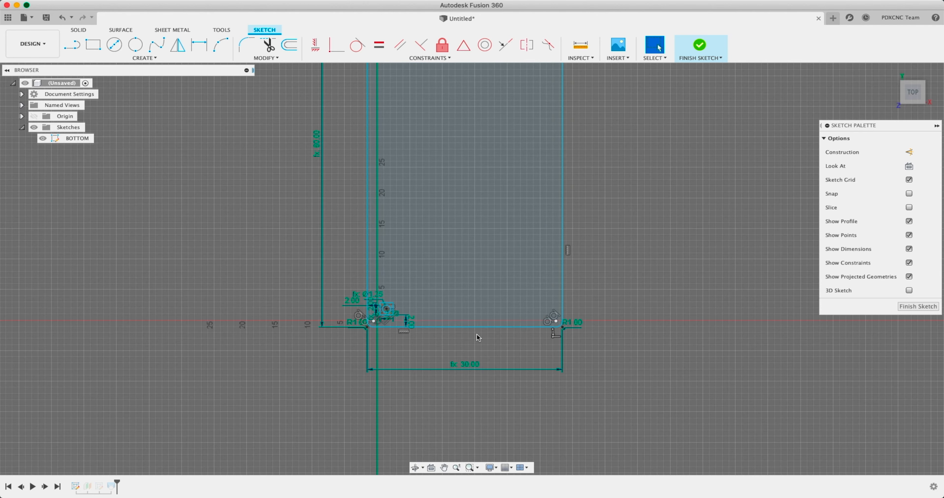
left_click(700, 45)
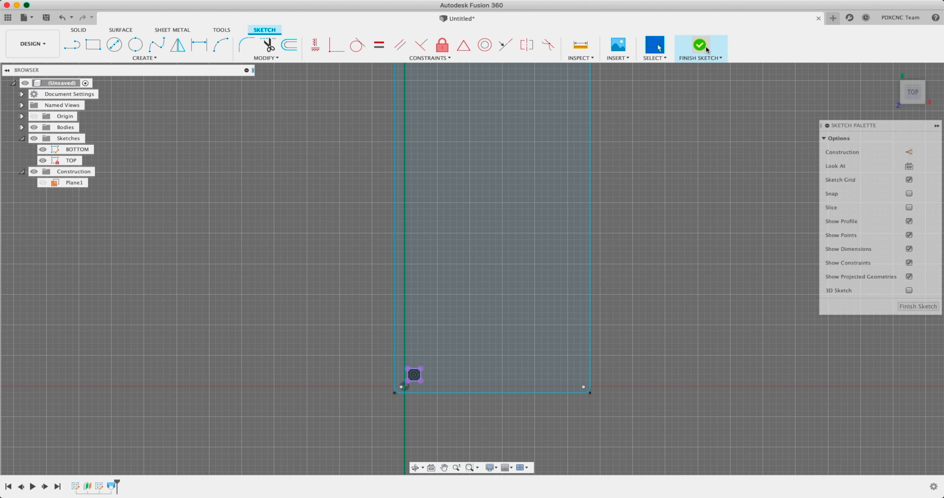
Rename the construction plane at the top of the leg to LEG TOP.
middle_click_drag(670, 191, 495, 284, "shift")
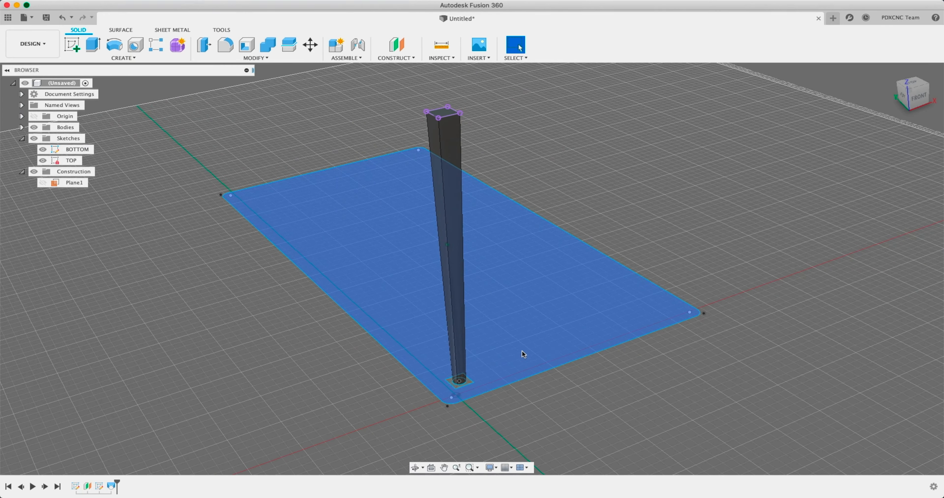
middle_click_drag(548, 351, 550, 380)
mouse_move(472, 403)
middle_mouse_down("shift")
mouse_move(469, 389)
mouse_move(450, 387)
middle_mouse_up("shift")
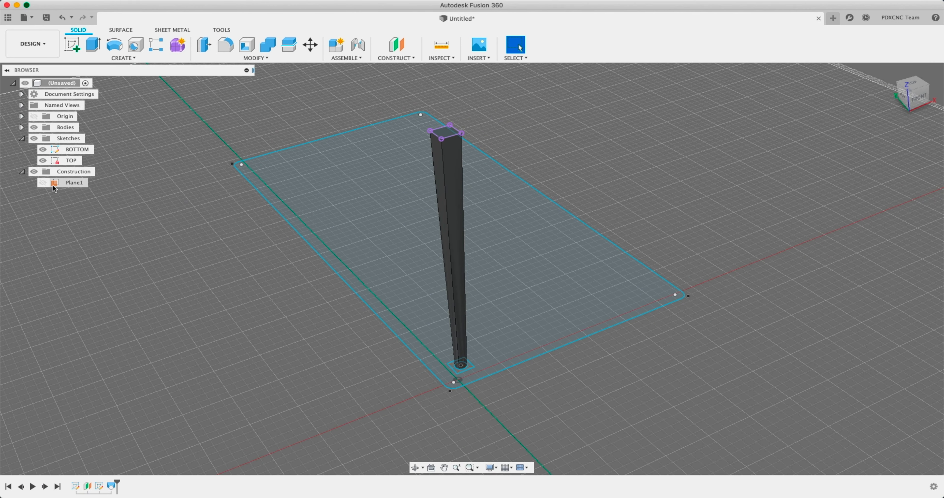
left_click(81, 183)
left_click(81, 184)
type("TOP")
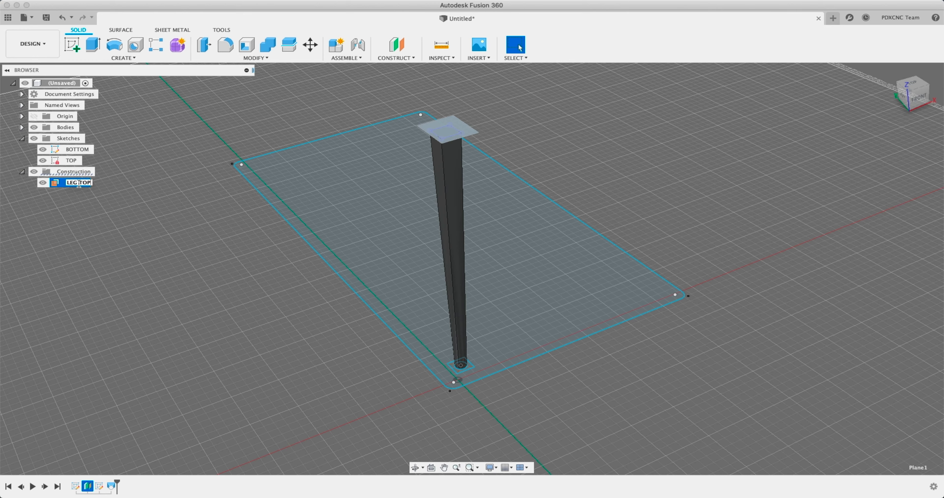
key("Return")
Save the design under the name WW2 in the Temp project.
middle_click_drag(220, 268, 218, 266, "shift")
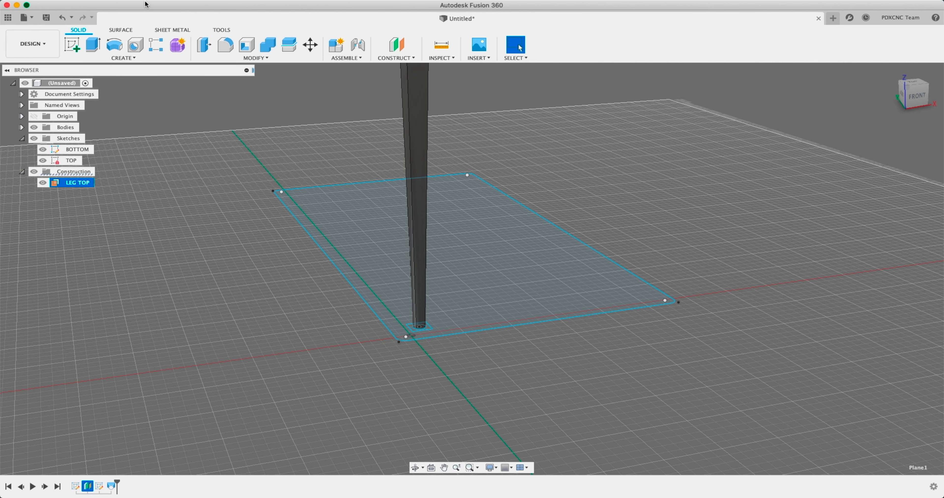
left_click(46, 18)
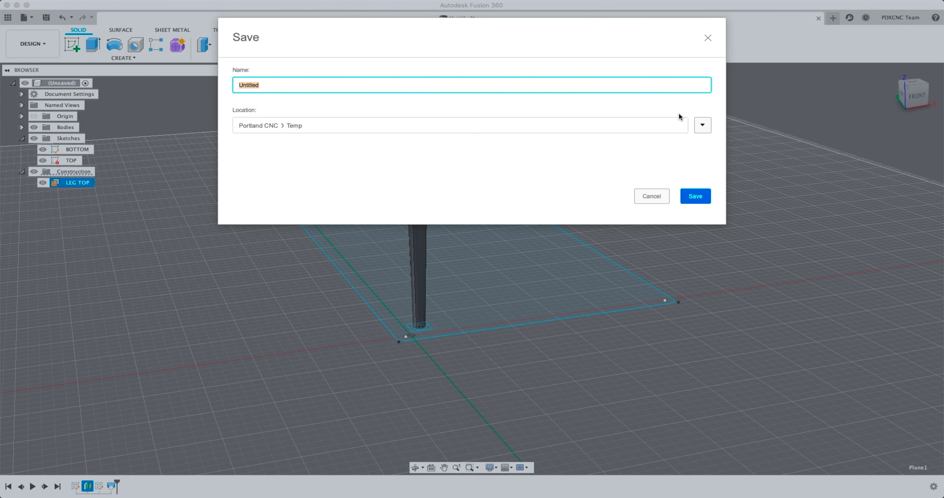
key("BackSpace")
type("WW2")
key("Return")
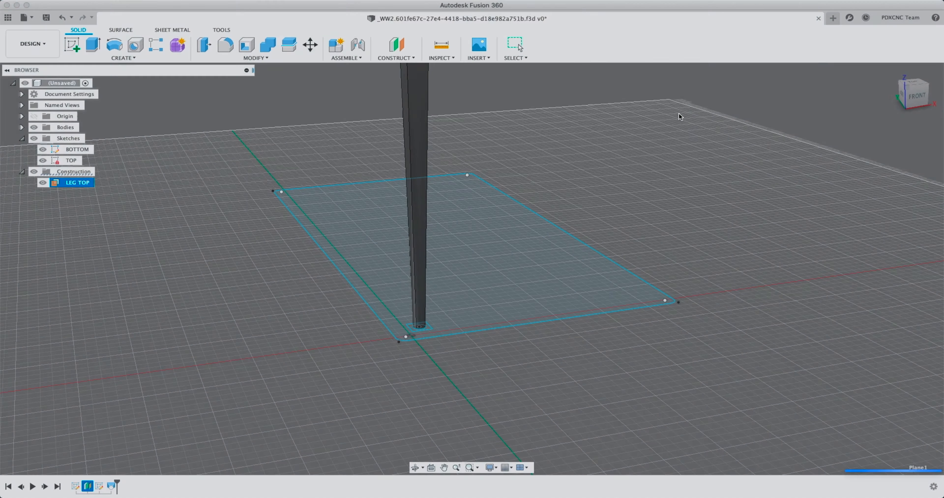
Create a sketch on the vertical front origin plane and view it squarely from the front.
middle_click_drag(679, 113, 689, 134, "shift")
middle_click_drag(670, 185, 577, 185)
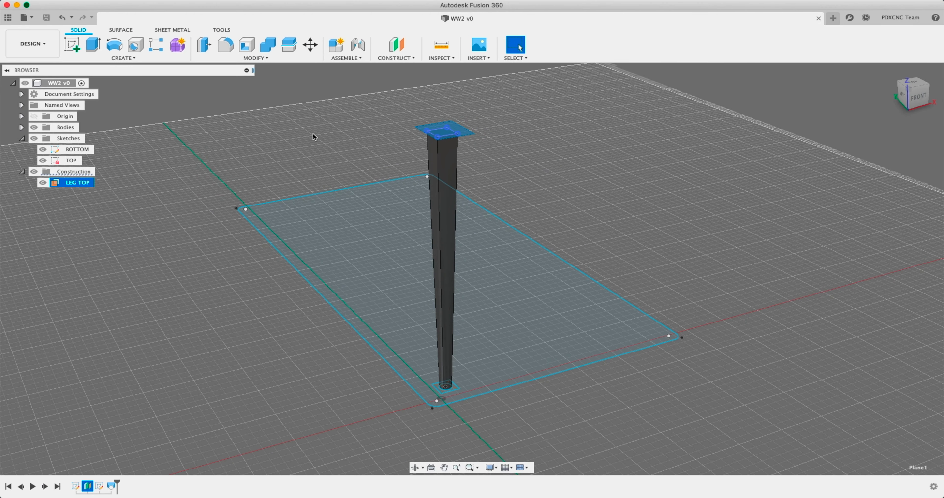
left_click(268, 151)
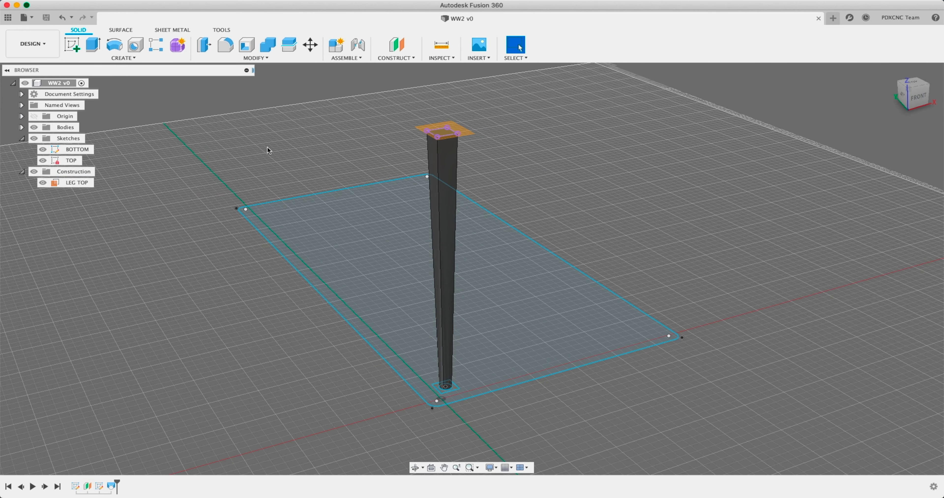
left_click(72, 46)
middle_click_drag(269, 233, 253, 227, "shift")
left_click(471, 363)
left_click(914, 99)
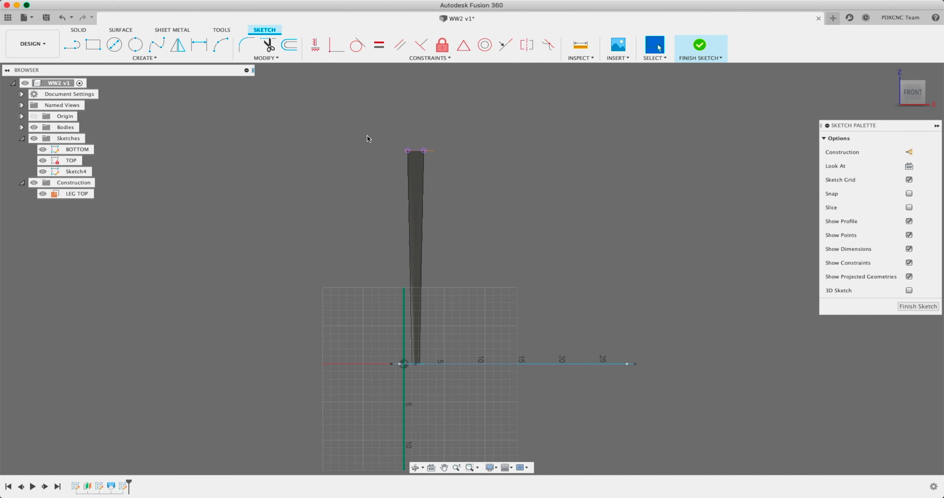
Draw a horizontal line above and to the left of the leg's top end and start a circle.
key("l")
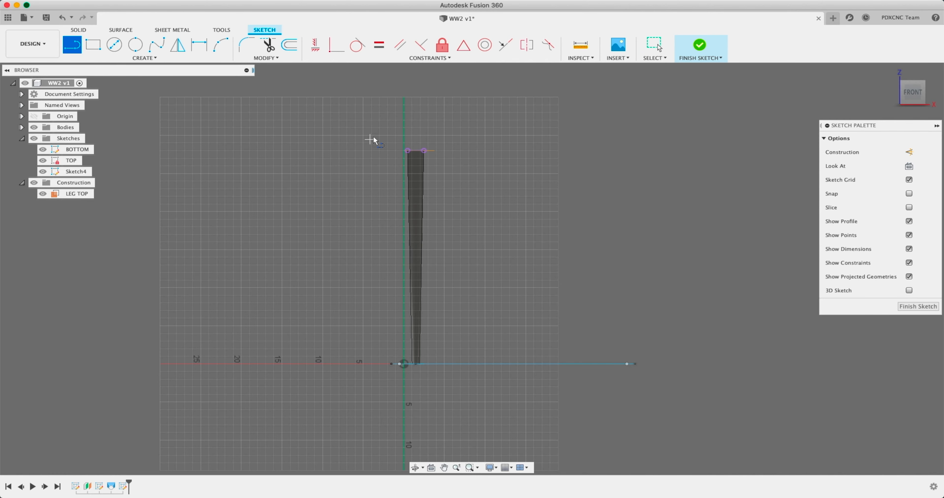
scroll(391, 133, "up", 2)
scroll(392, 132, "up", 1)
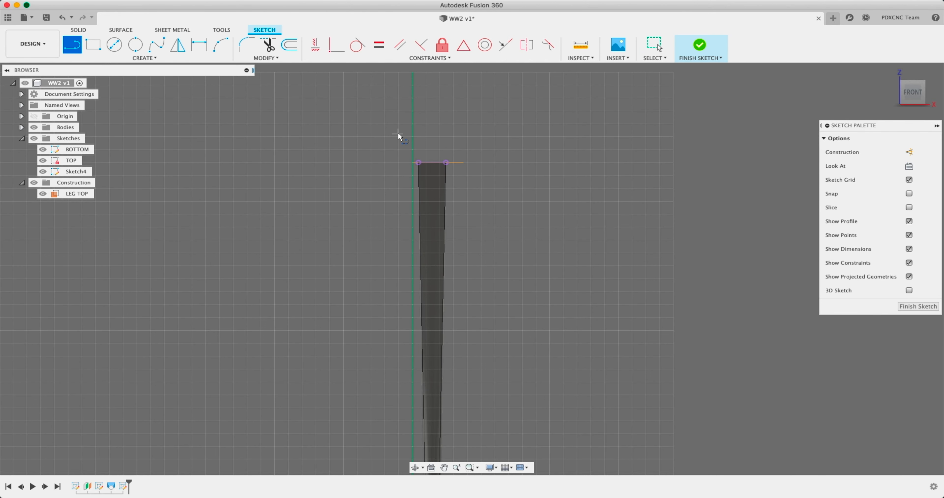
left_click(392, 128)
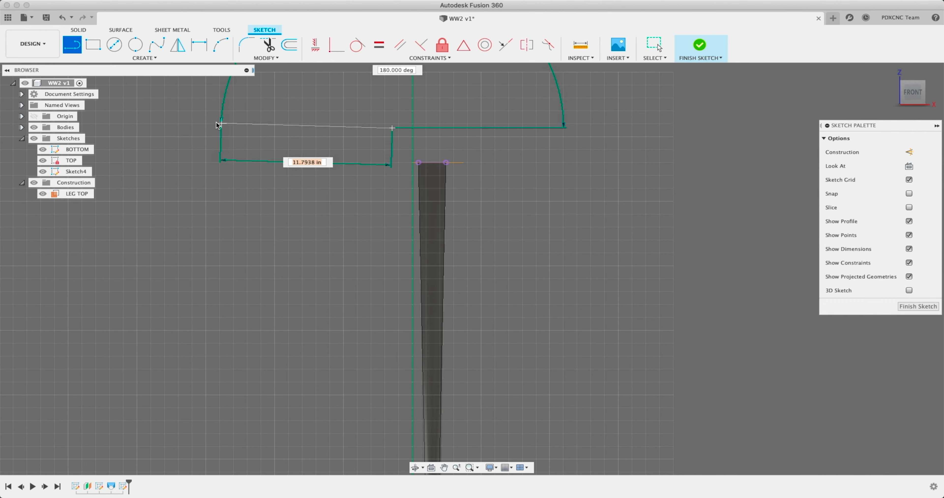
left_click(179, 128)
left_click_drag(206, 192, 170, 166)
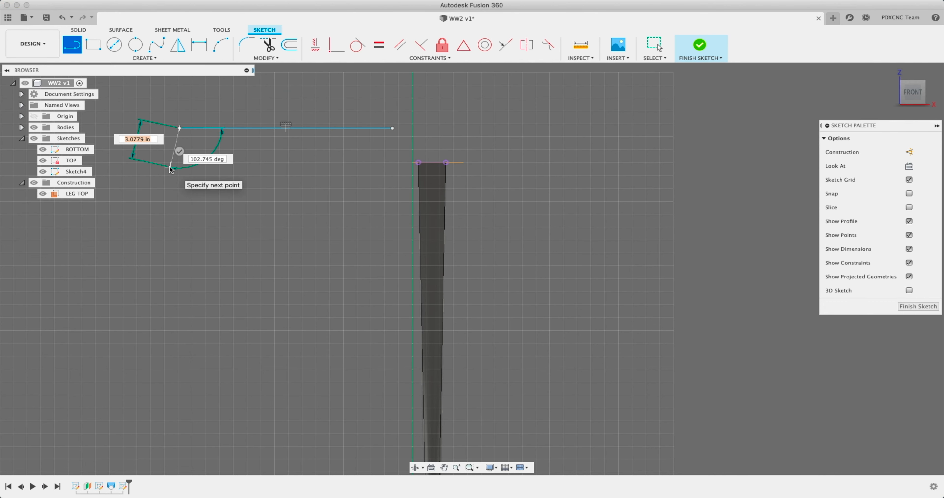
key("Escape")
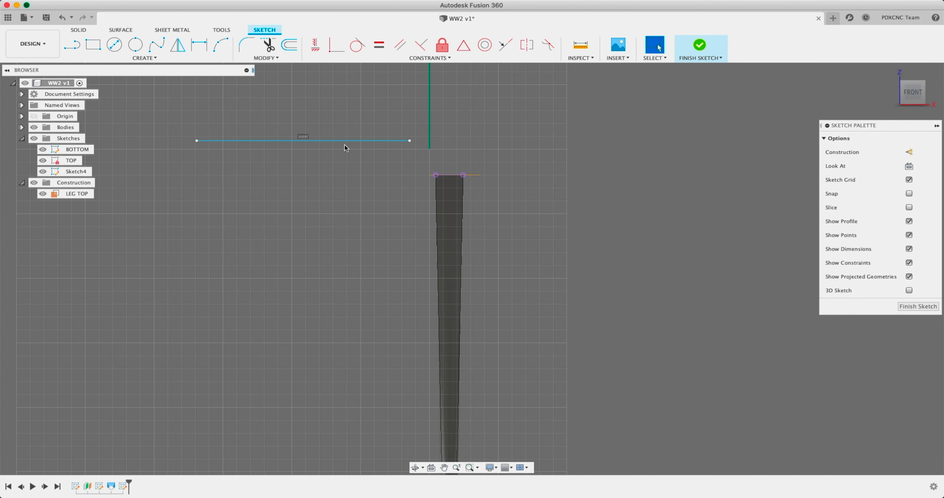
left_click(113, 46)
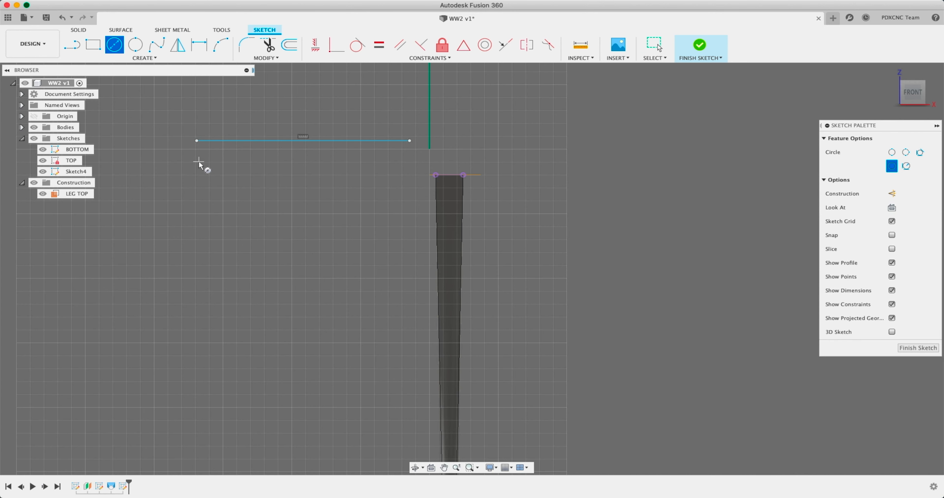
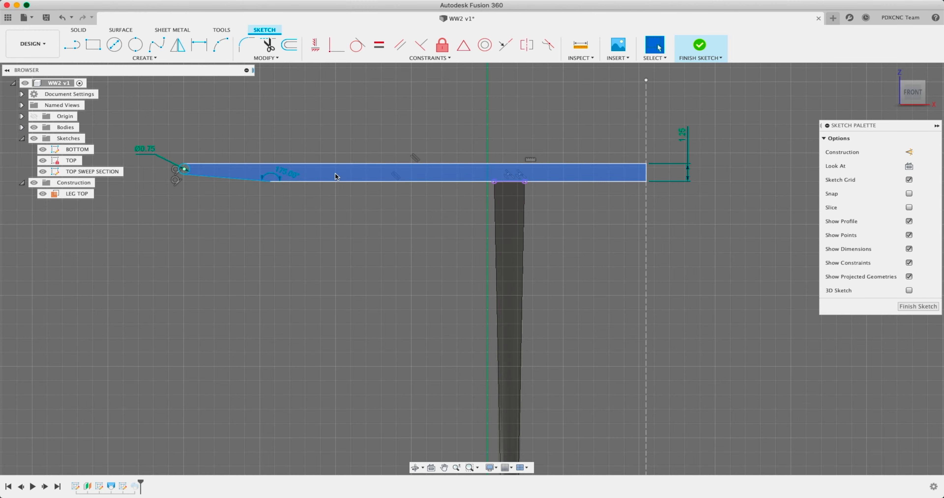
Dimension the horizontal distance from the dashed vertical construction line to the centre of the edge circle as 24 in.
scroll(443, 194, "down", 2)
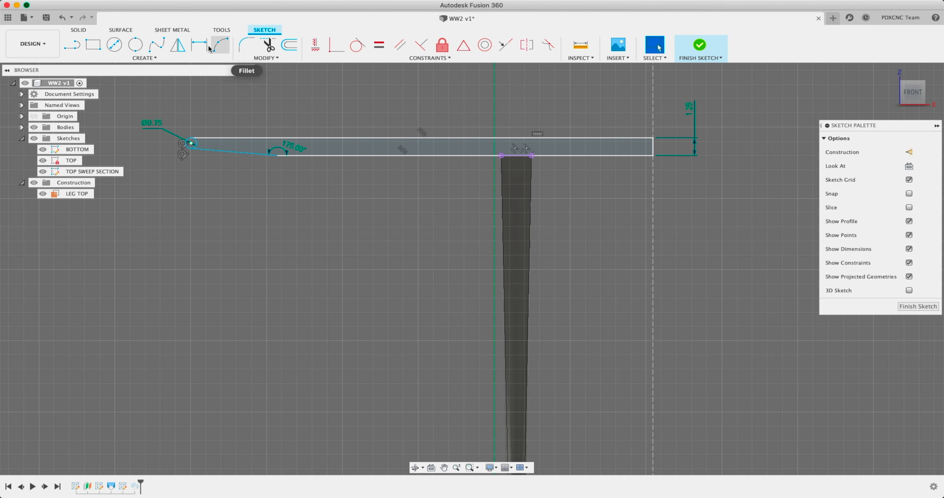
left_click(197, 49)
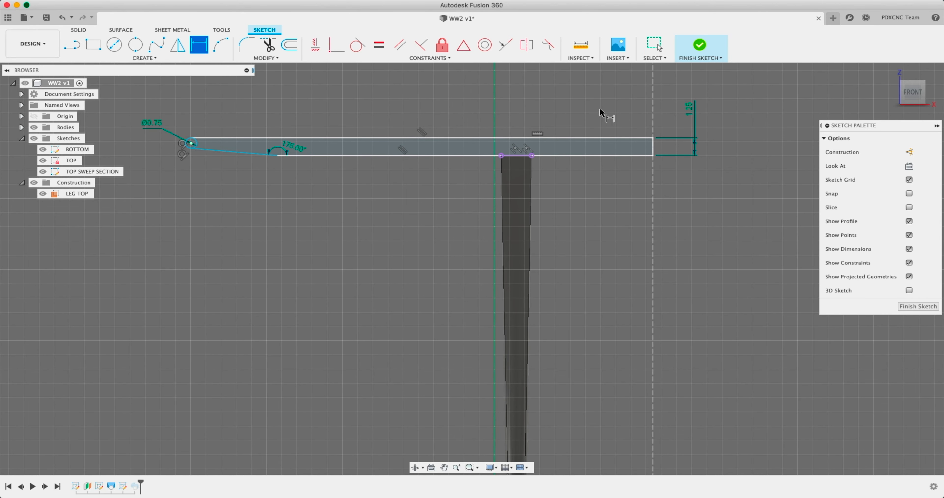
left_click(655, 111)
scroll(268, 200, "up", 3)
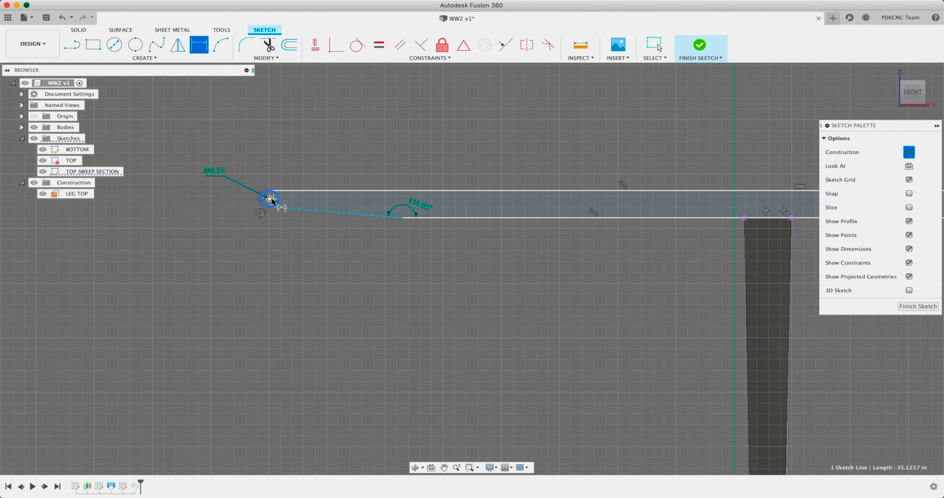
left_click(269, 200)
scroll(438, 131, "down", 3)
left_click(544, 114)
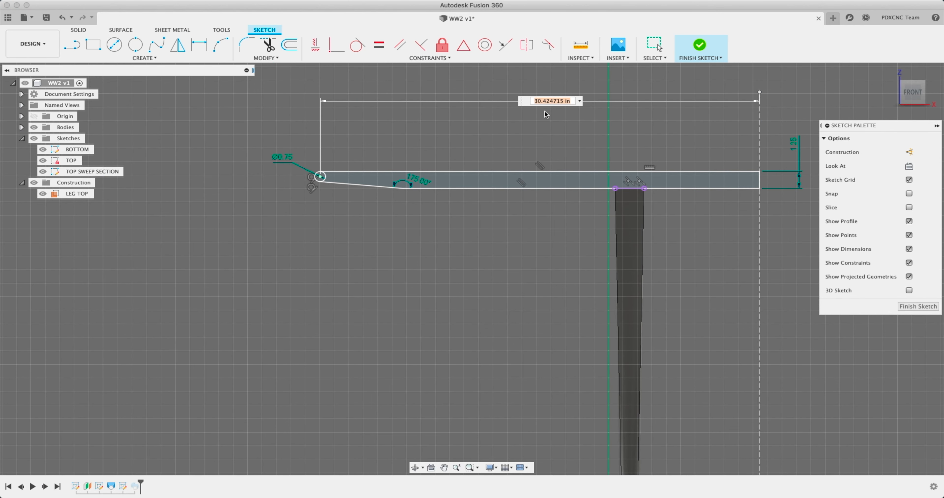
type("24")
key("Return")
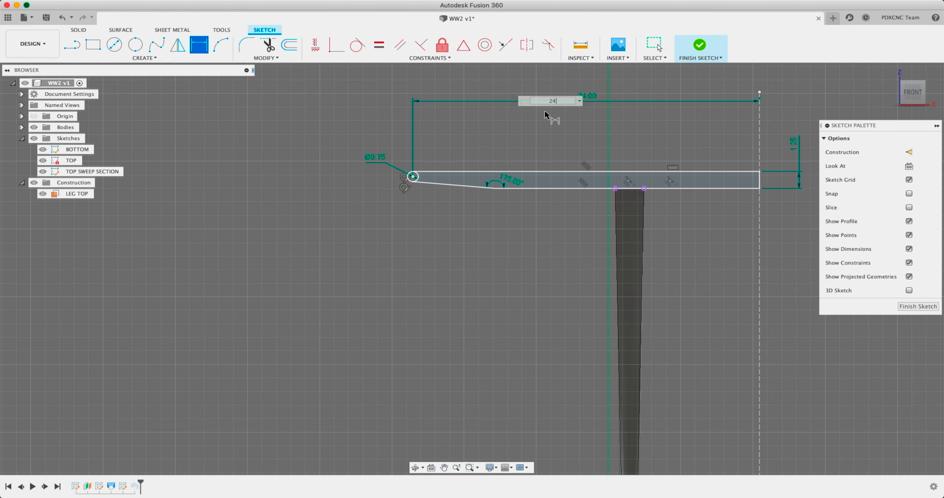
scroll(546, 114, "down", 5)
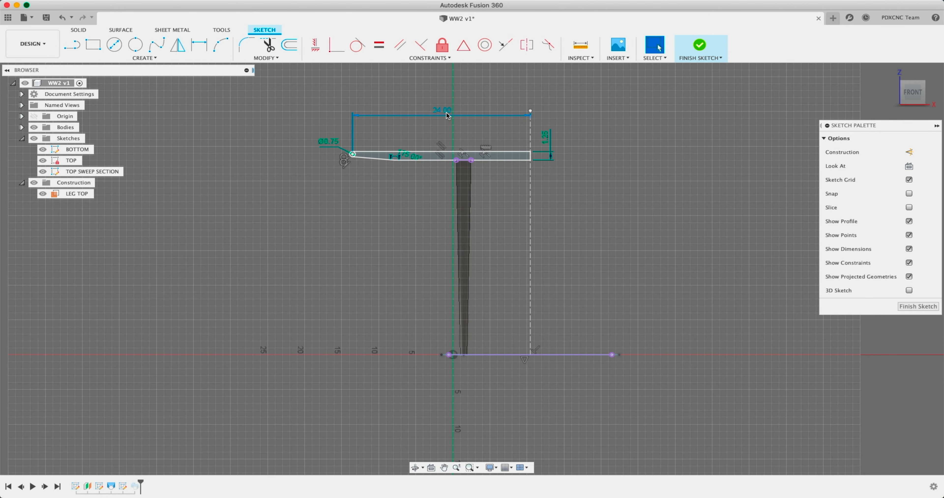
Set the 24 in horizontal dimension of the tabletop section to the expression topWidth / 2.
middle_click_drag(461, 231, 481, 441, "shift")
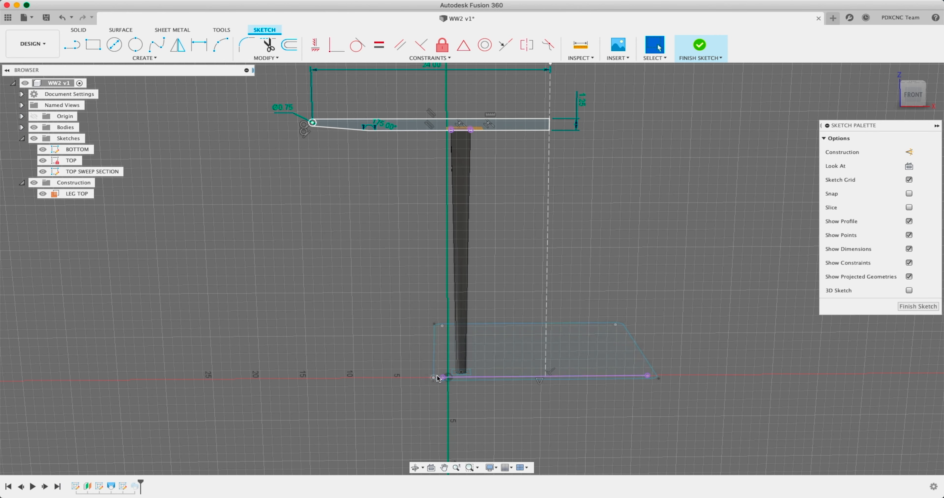
double_click(441, 68)
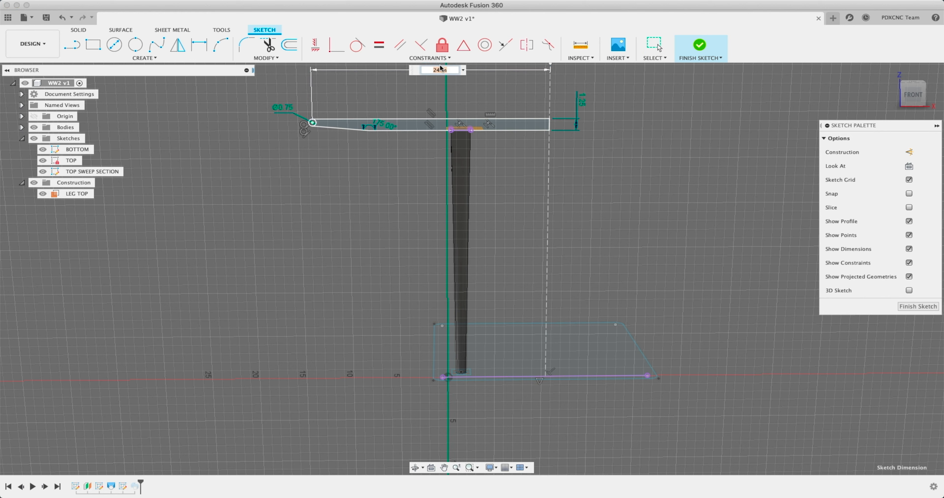
type("TOPWIDTH")
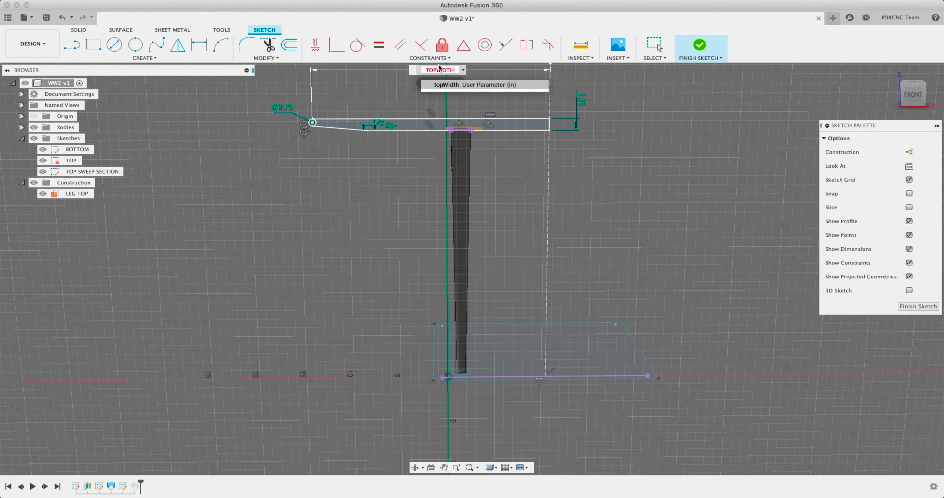
key("Return")
key("Return")
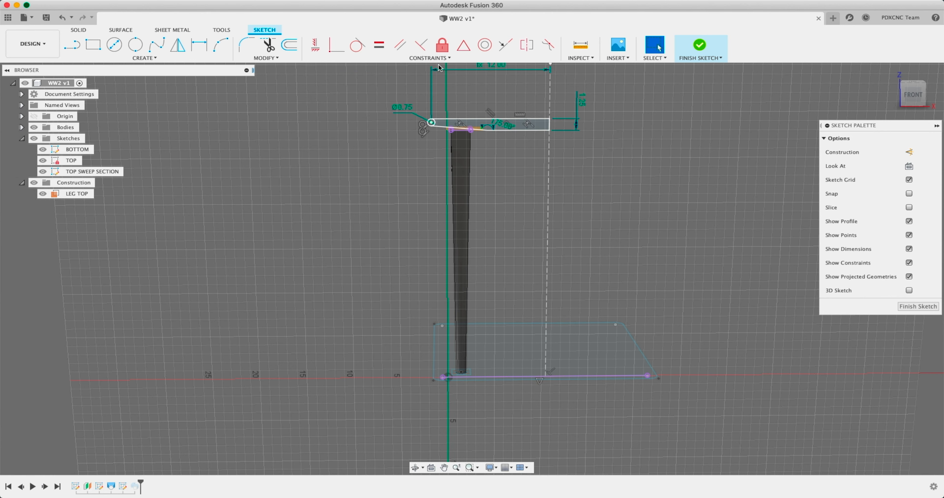
Extend the tabletop section's horizontal dimension expression to topWidth / 2 + 6 in.
scroll(453, 127, "up", 5)
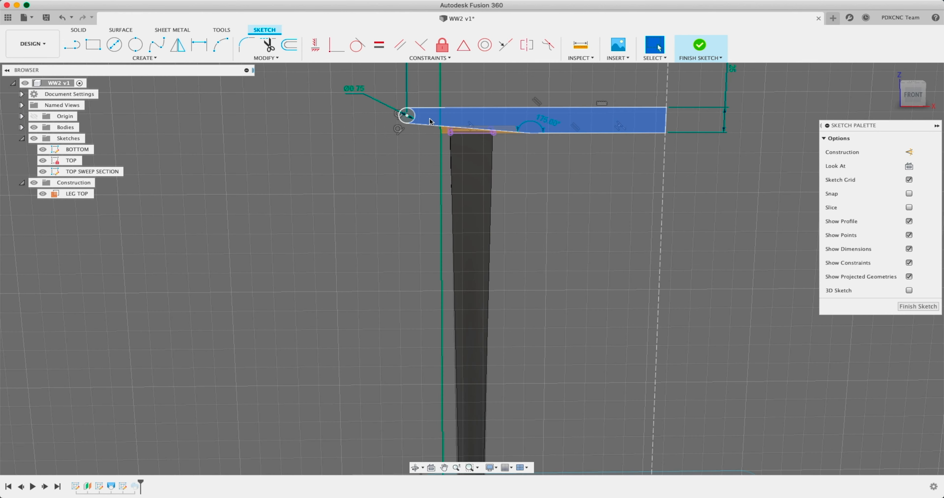
scroll(477, 136, "down", 5)
double_click(516, 108)
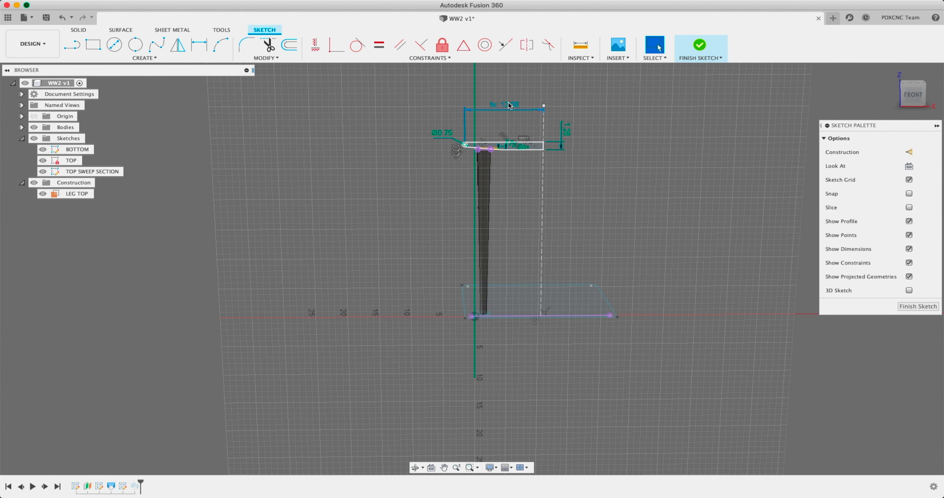
left_click(528, 111)
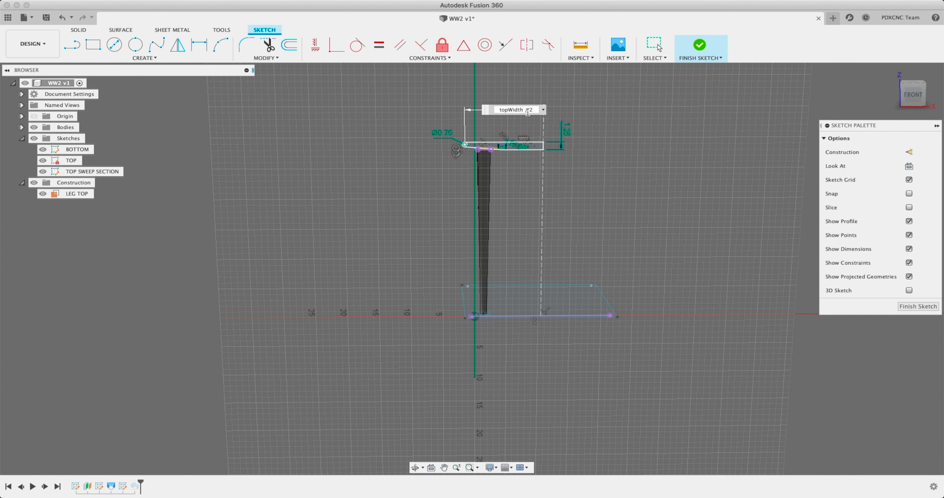
type("+ 6 in")
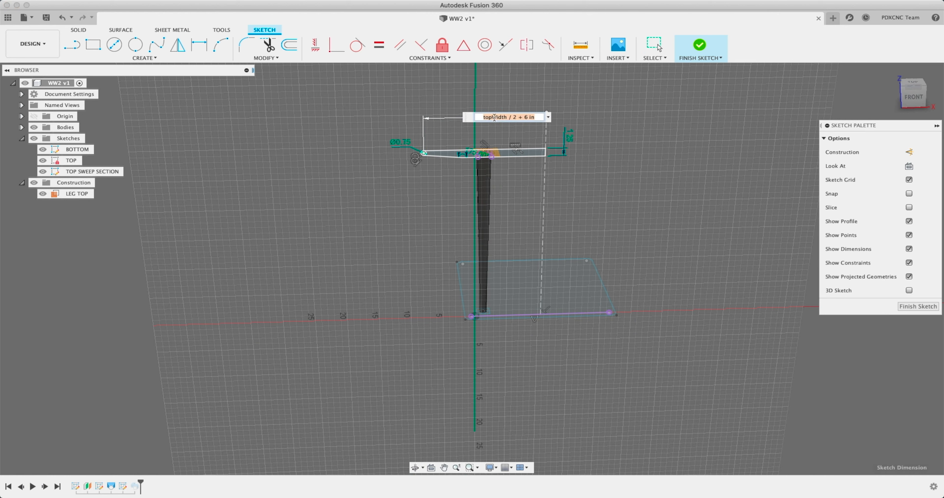
Accept the expression topWidth / 2 + 6 in for the tabletop section's horizontal dimension and finish the sketch.
left_click_drag(485, 116, 512, 117)
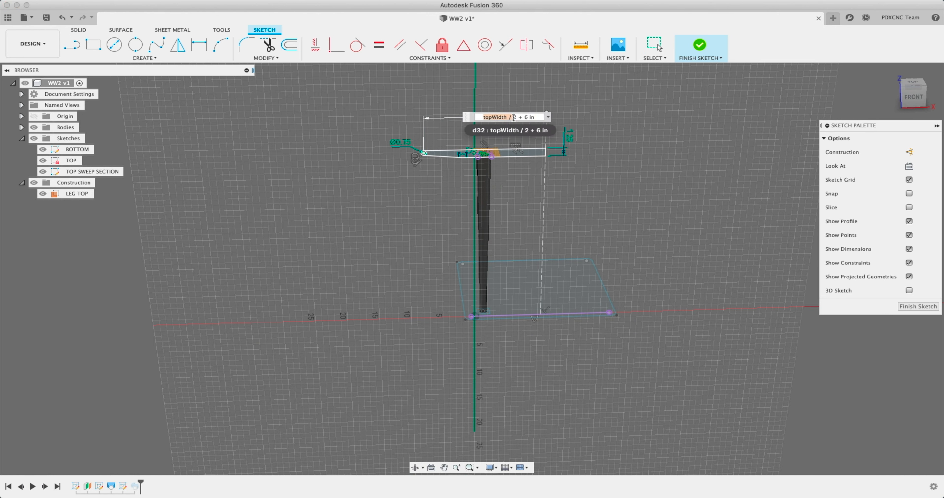
left_click(512, 117)
key("Return")
scroll(493, 146, "up", 3)
middle_click_drag(495, 146, 501, 132, "shift")
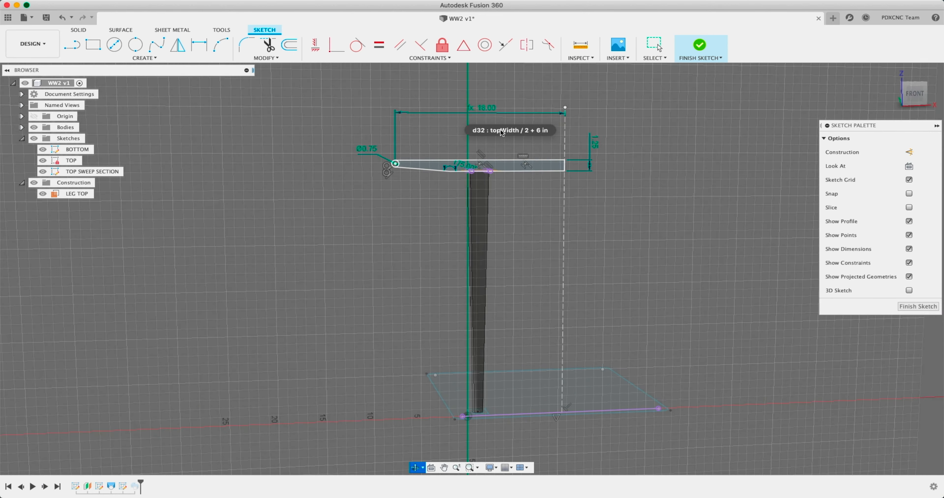
left_click(700, 44)
mouse_move(537, 226)
middle_mouse_down("shift")
mouse_move(497, 183)
mouse_move(572, 181)
mouse_move(581, 190)
middle_mouse_up("shift")
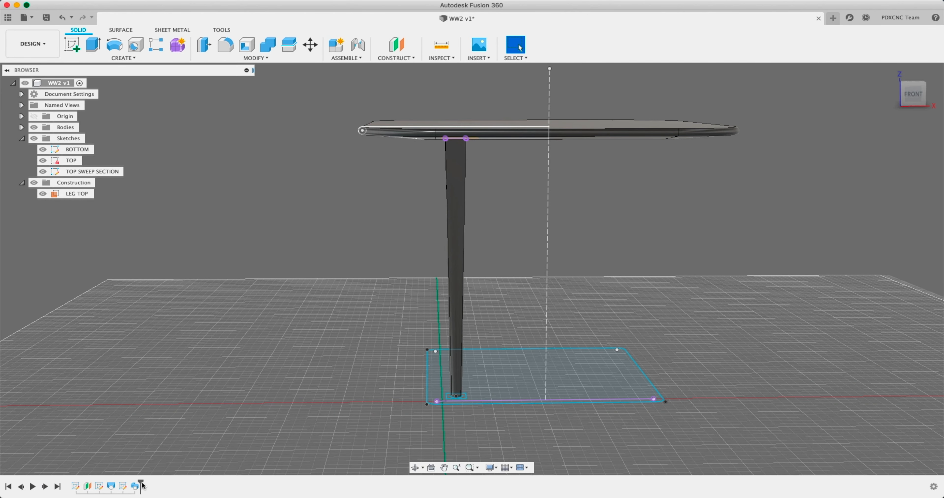
Roll the design history back to the BOTTOM sketch, replay each feature up to the sweep, and examine the tabletop and leg.
left_click_drag(140, 484, 79, 485)
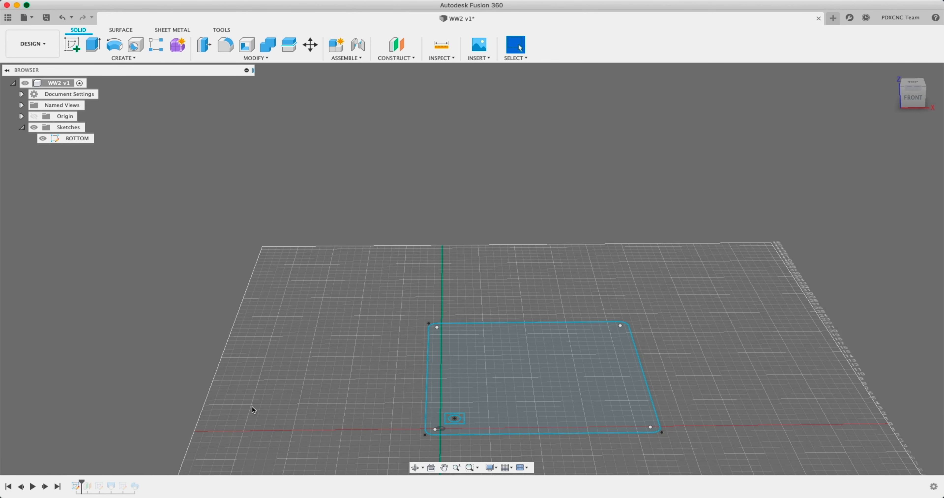
left_click(44, 488)
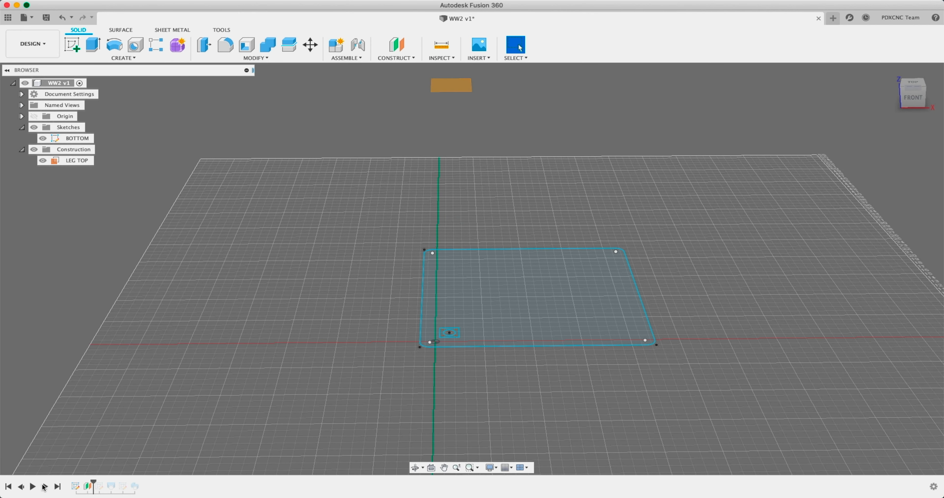
left_click(44, 487)
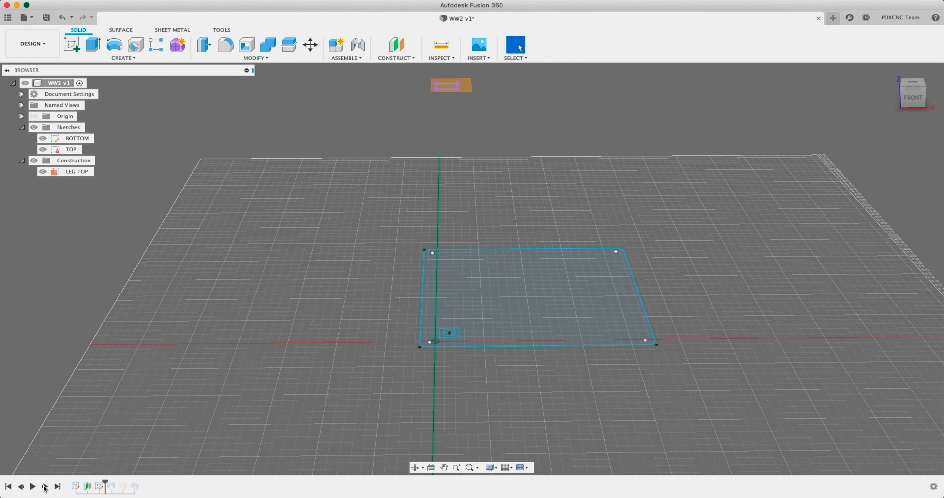
left_click(44, 487)
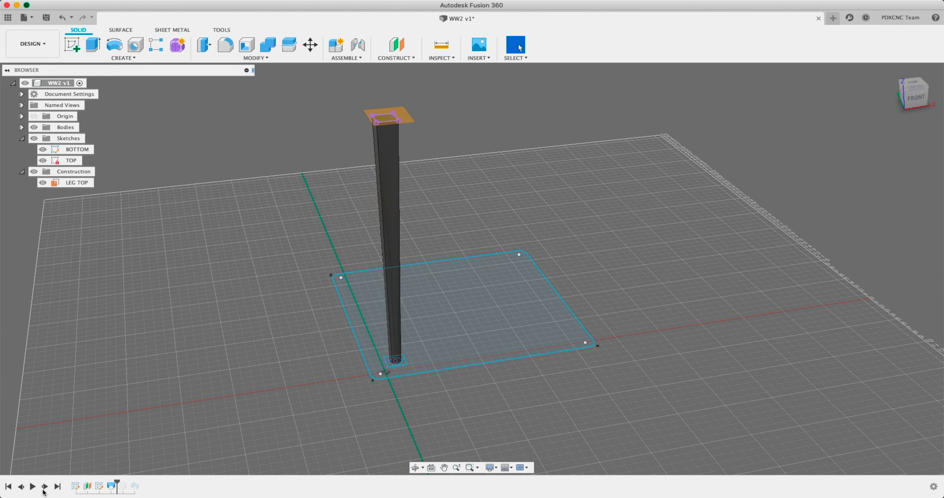
left_click(45, 487)
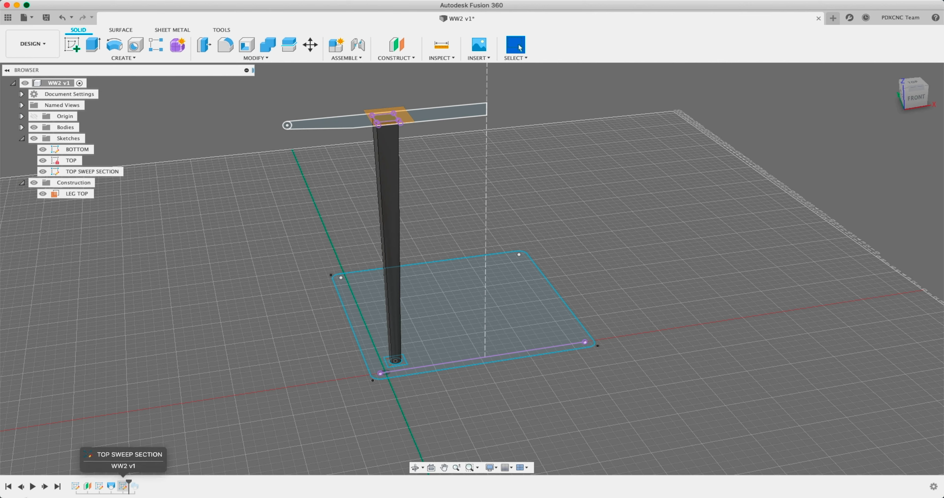
left_click(44, 486)
middle_click_drag(333, 290, 313, 287, "shift")
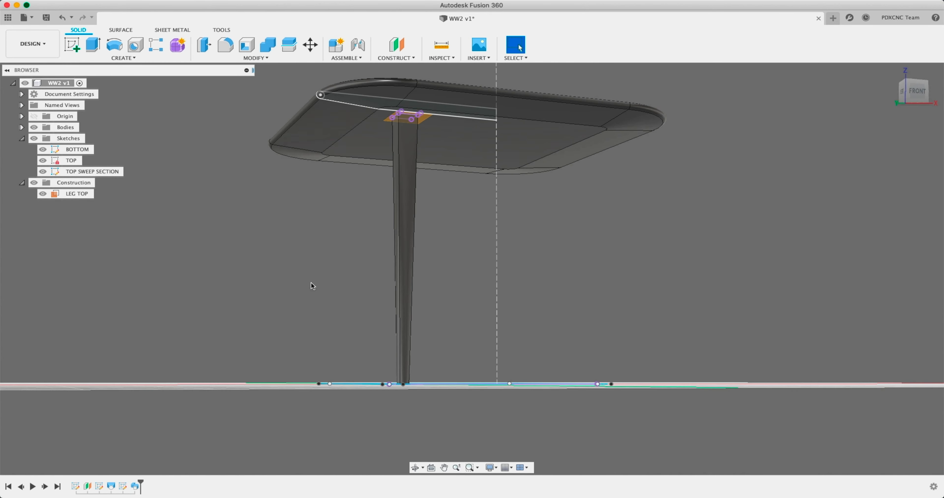
middle_click_drag(374, 258, 387, 295, "shift")
middle_click_drag(384, 288, 356, 227)
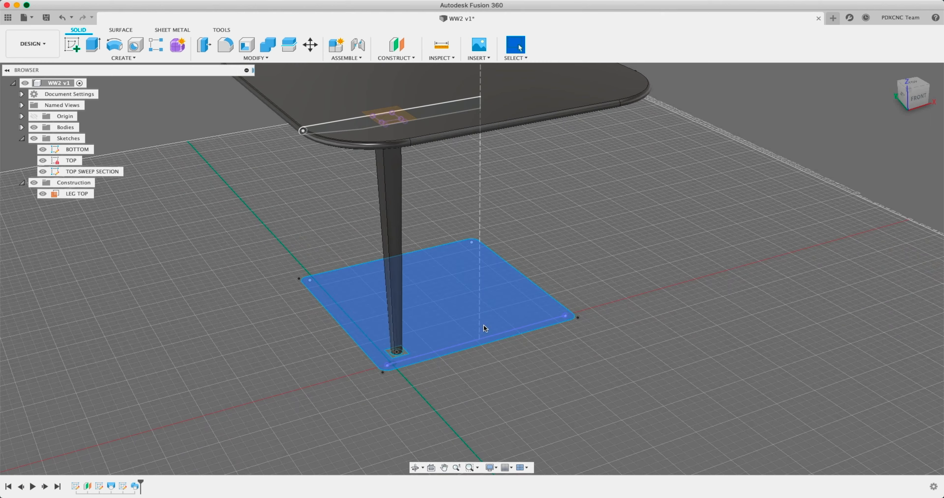
middle_click_drag(397, 312, 398, 339, "shift")
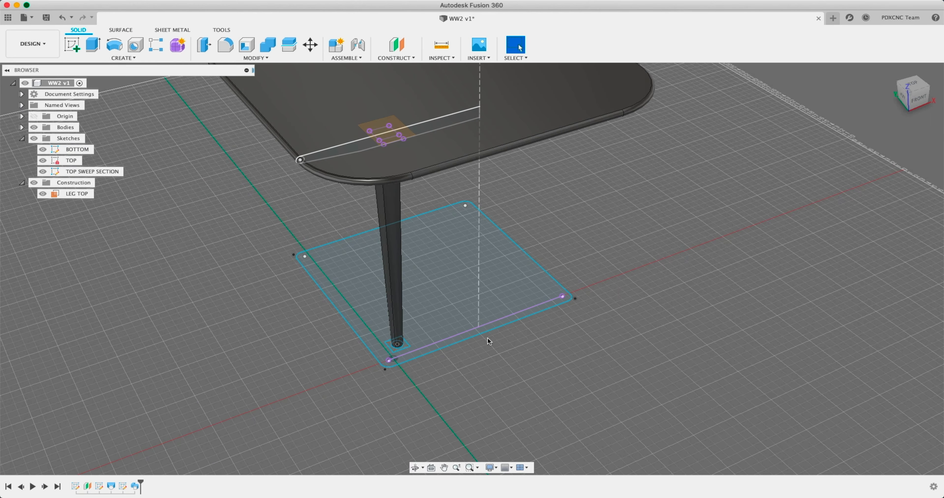
middle_click_drag(378, 360, 361, 366, "shift")
middle_click_drag(399, 313, 401, 381, "shift")
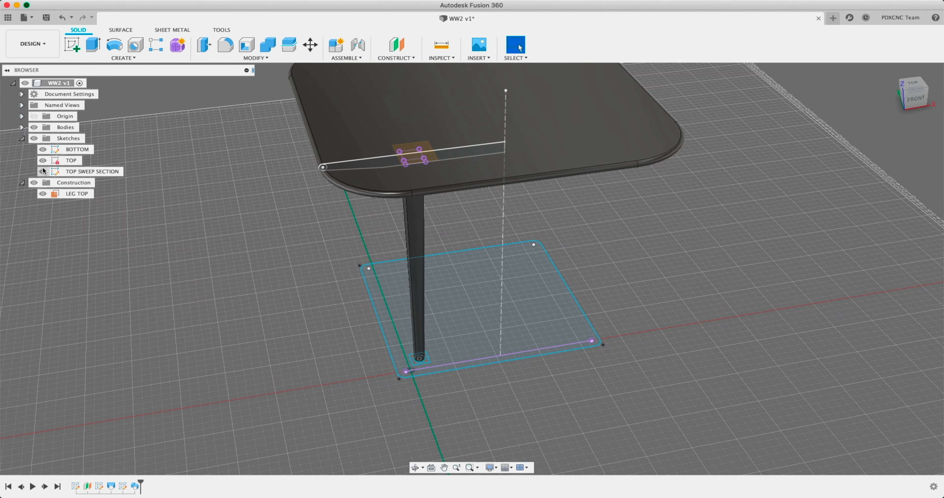
Try a 3 in radius on the far corner of the BOTTOM sketch opposite the leg and check the sweep feature.
double_click(76, 486)
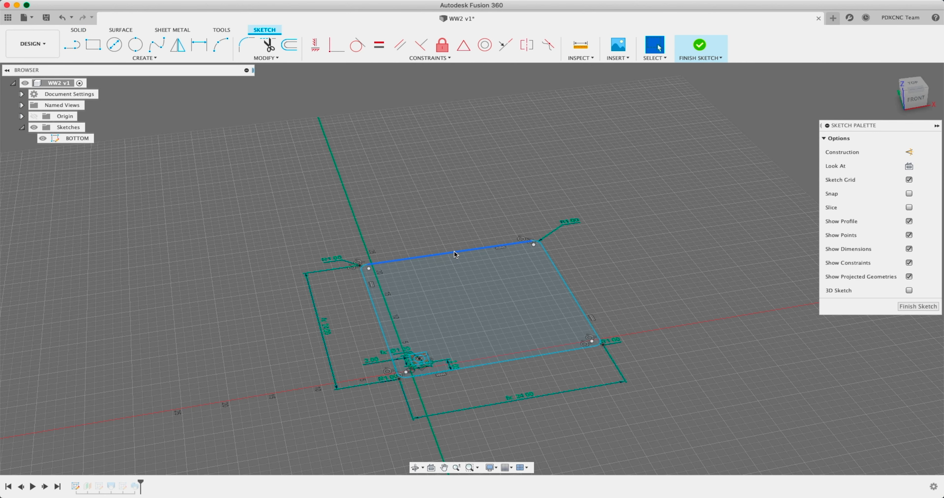
double_click(575, 221)
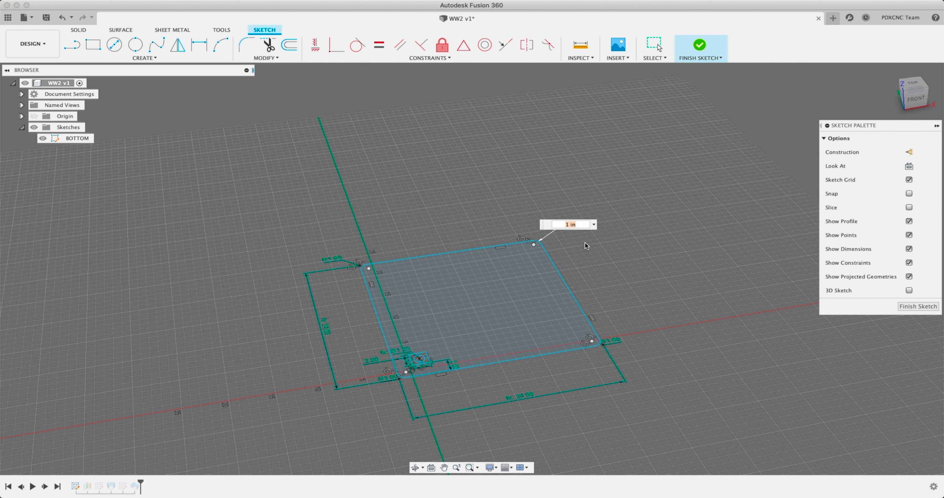
key("Return")
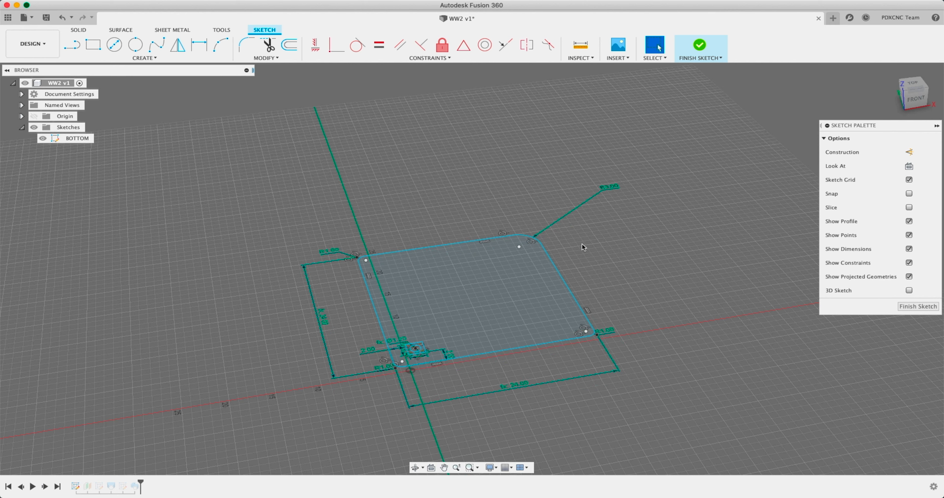
left_click(698, 45)
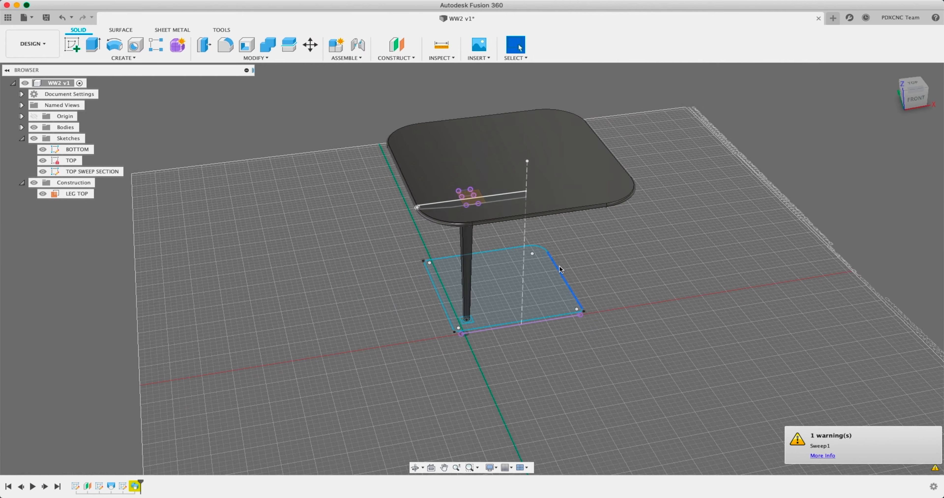
middle_click_drag(574, 148, 521, 330, "shift")
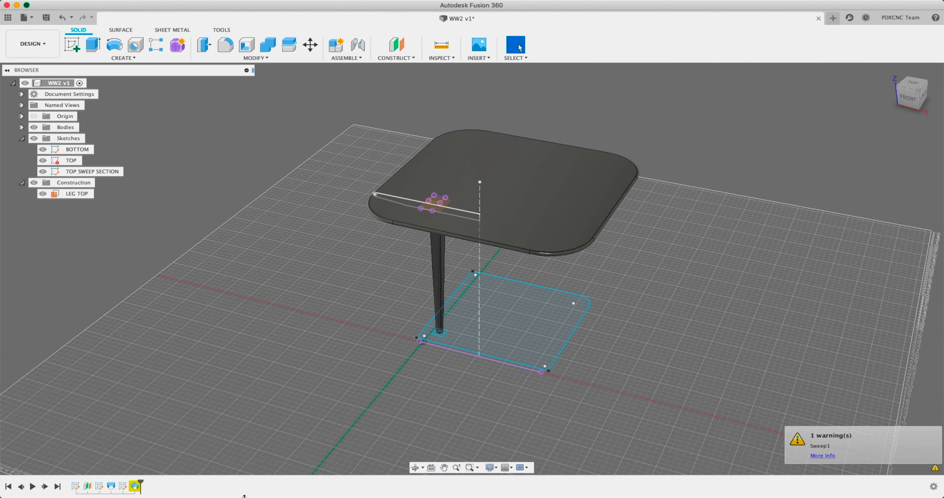
double_click(135, 487)
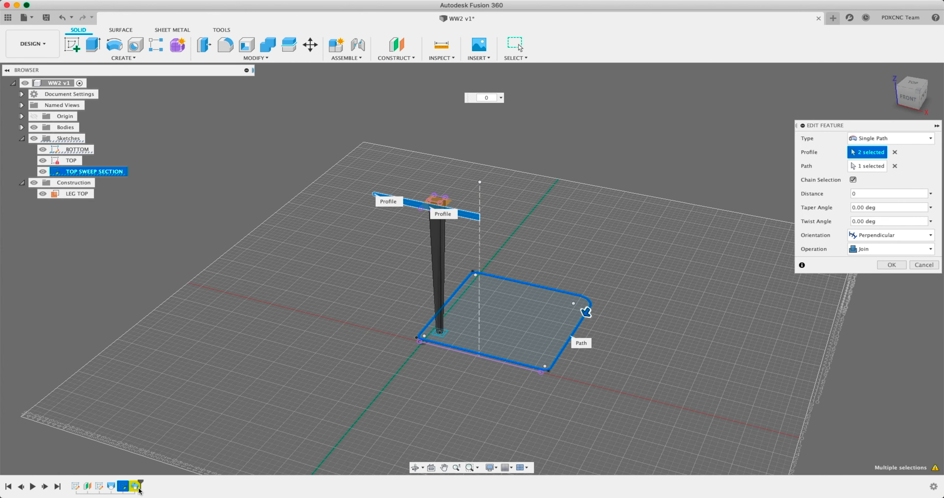
key("Escape")
Try a 0.25 in radius on the BOTTOM sketch's corner opposite the leg, finish the sketch and inspect the swept tabletop.
left_click(79, 150)
double_click(78, 150)
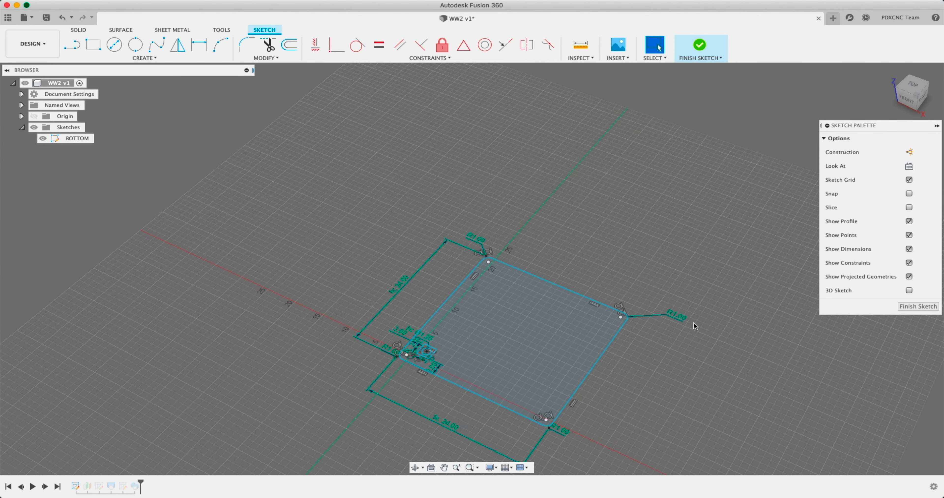
middle_click_drag(663, 316, 628, 301)
double_click(641, 307)
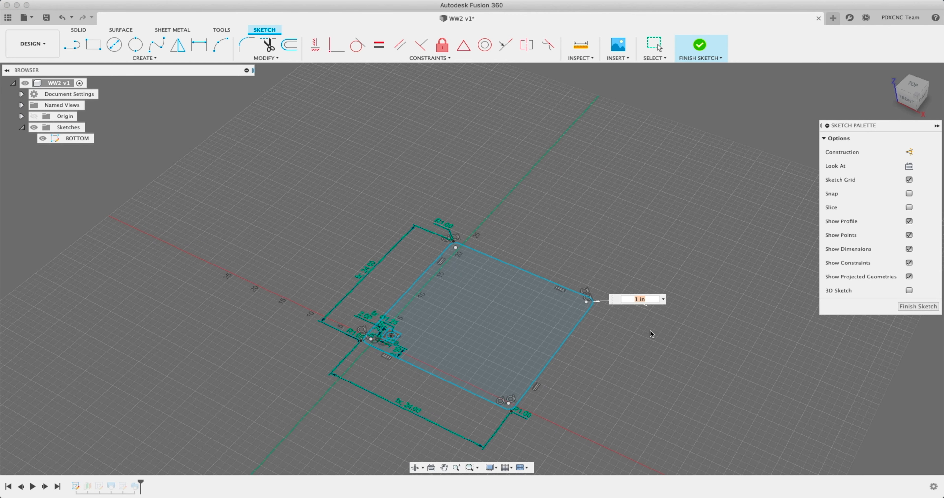
type(".25")
key("Return")
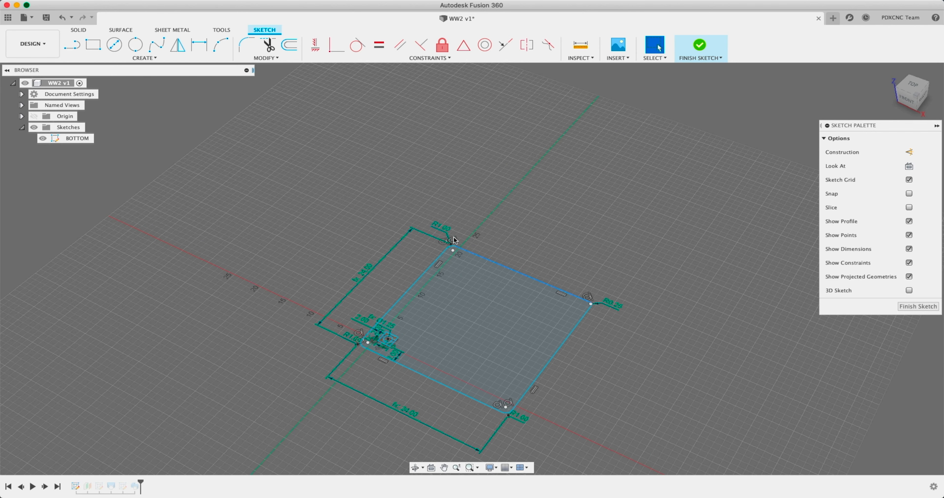
left_click(699, 45)
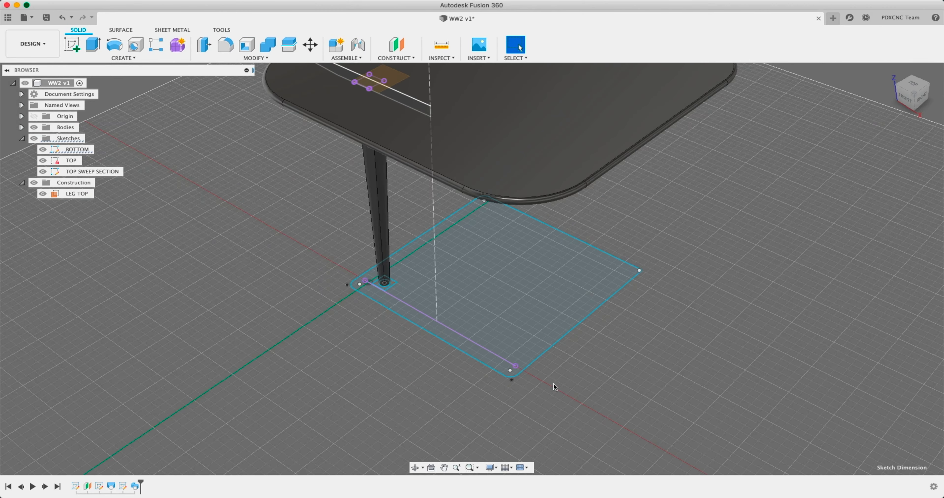
middle_click_drag(525, 371, 715, 231, "shift")
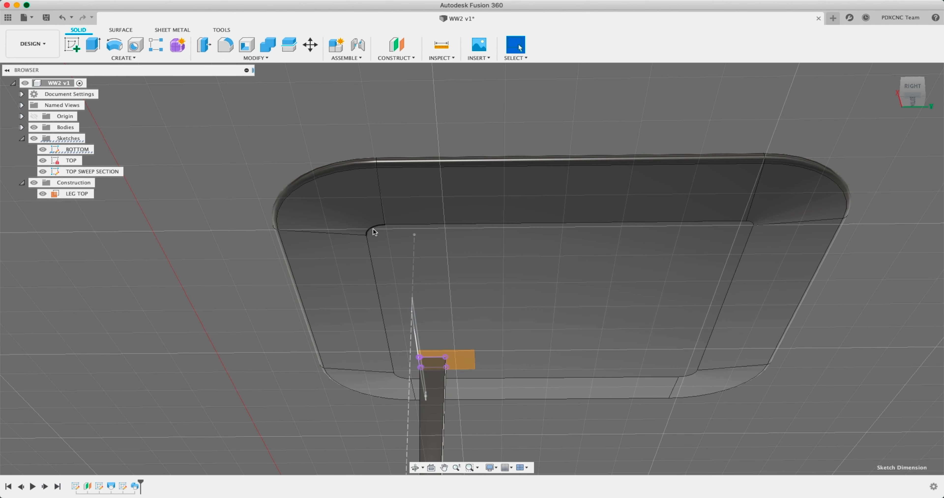
middle_click_drag(623, 235, 682, 366, "shift")
left_click(913, 85)
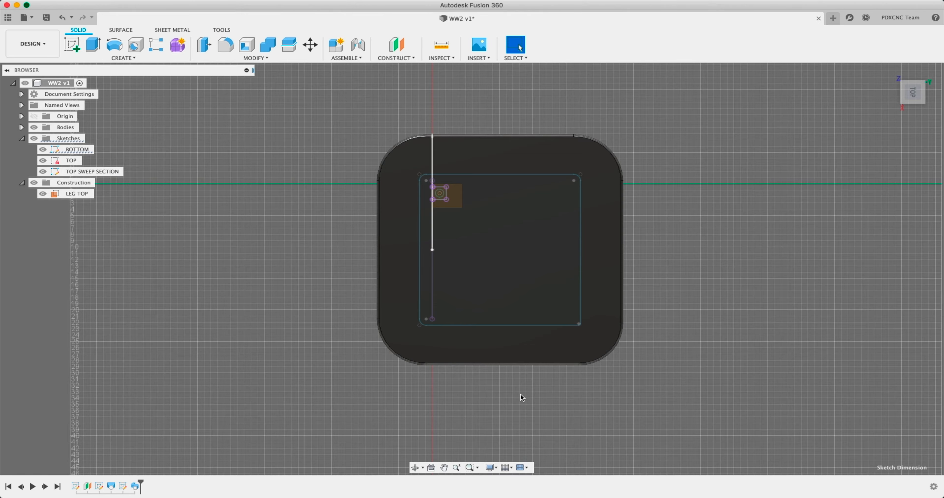
mouse_move(502, 381)
middle_mouse_down("shift")
mouse_move(565, 307)
mouse_move(568, 331)
middle_mouse_up("shift")
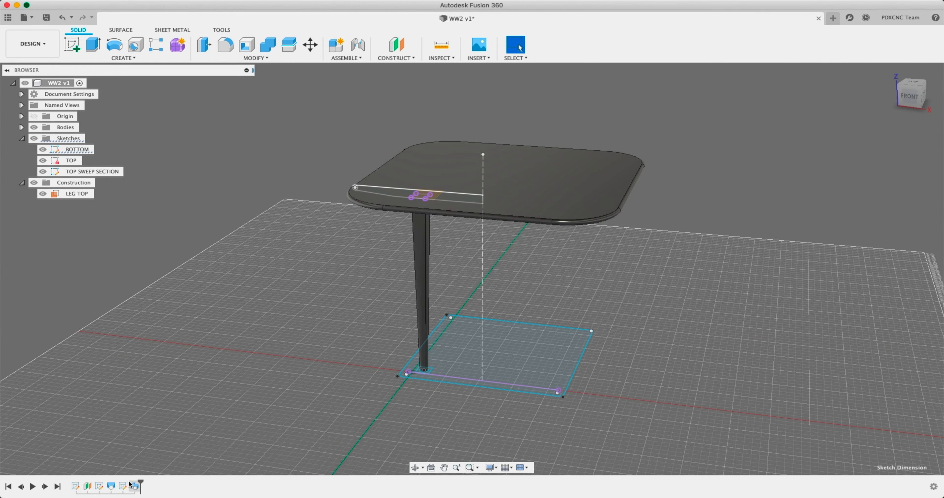
middle_click_drag(476, 312, 542, 311, "shift")
Edit the tabletop sweep so that its operation is New Body instead of Join.
left_click(22, 128)
left_click(73, 140)
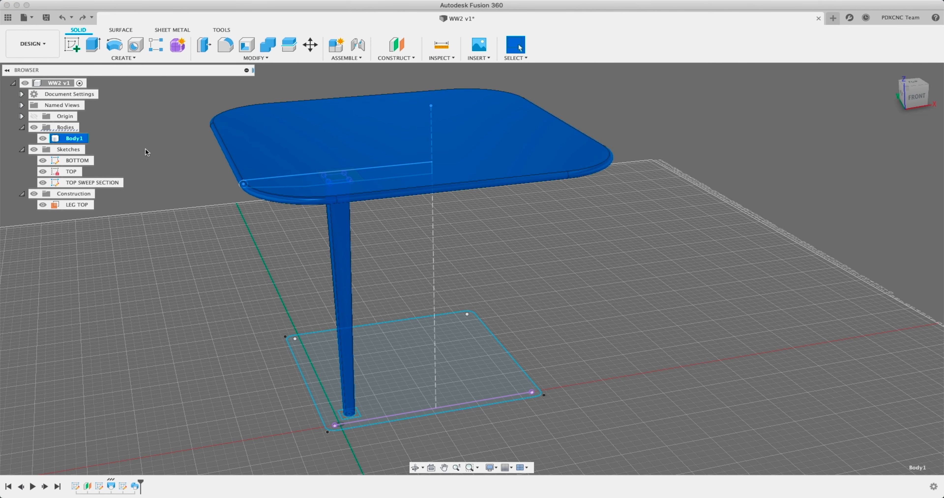
left_click(211, 226)
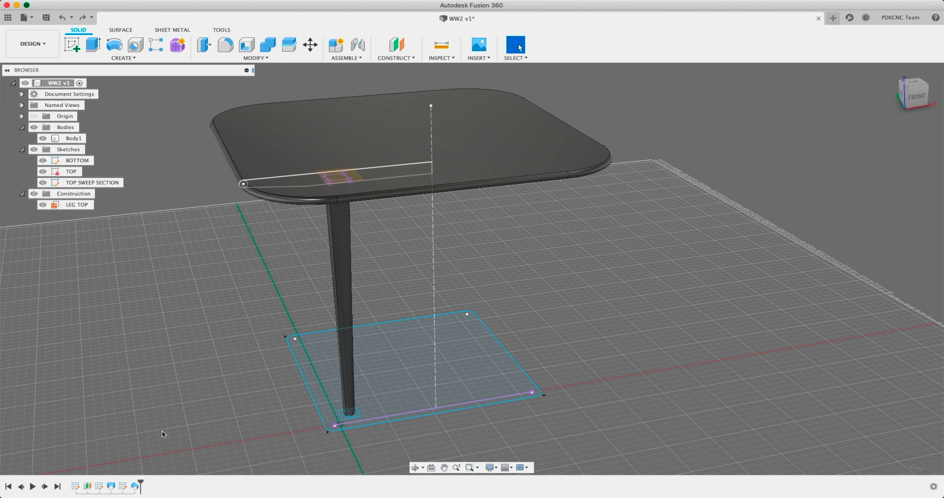
left_click(136, 487)
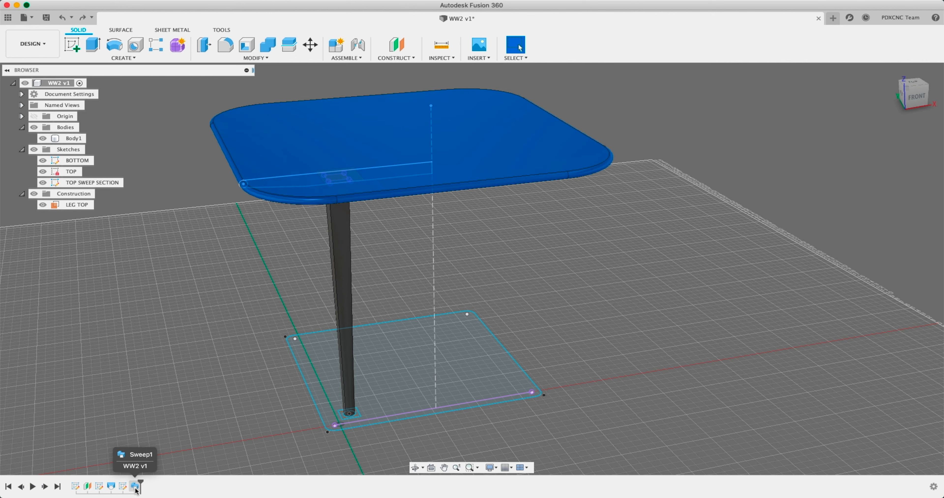
right_click(135, 487)
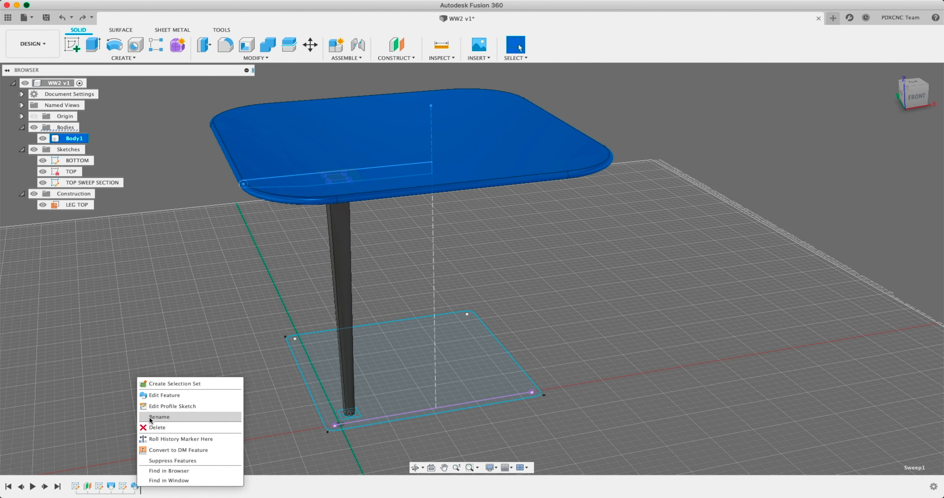
left_click(167, 395)
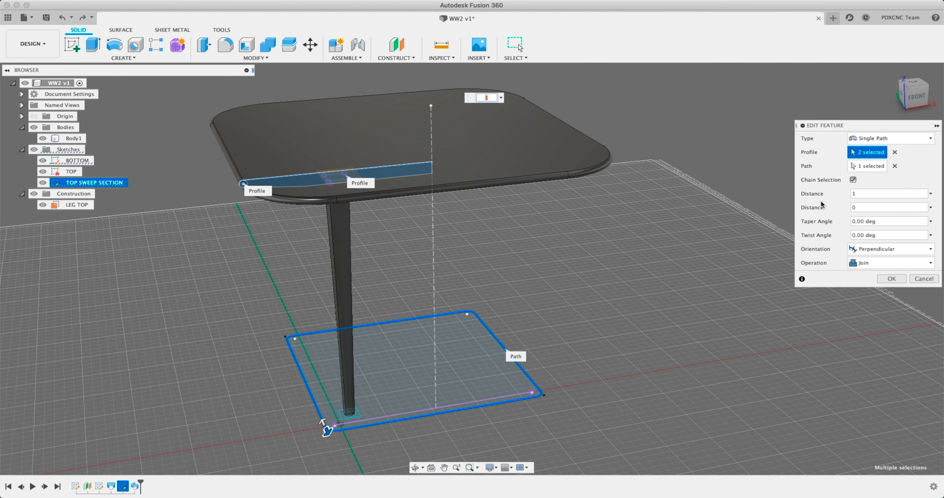
left_click(902, 264)
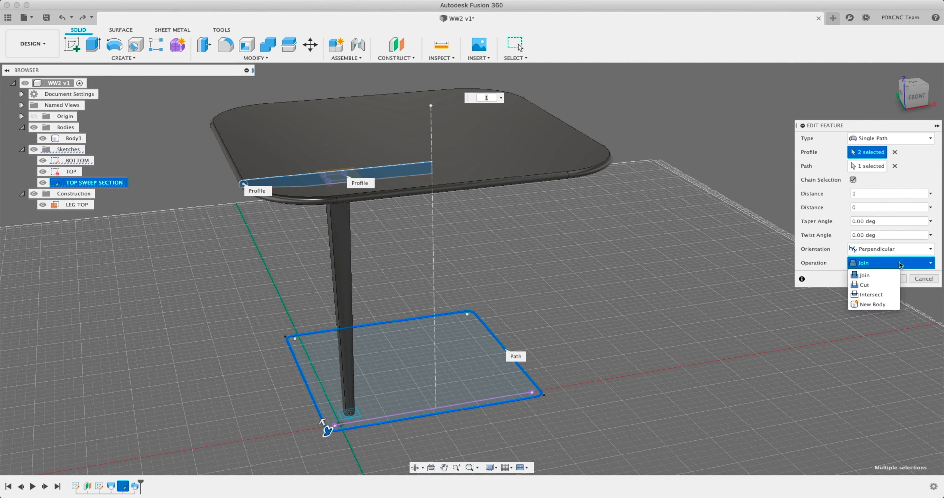
left_click(874, 305)
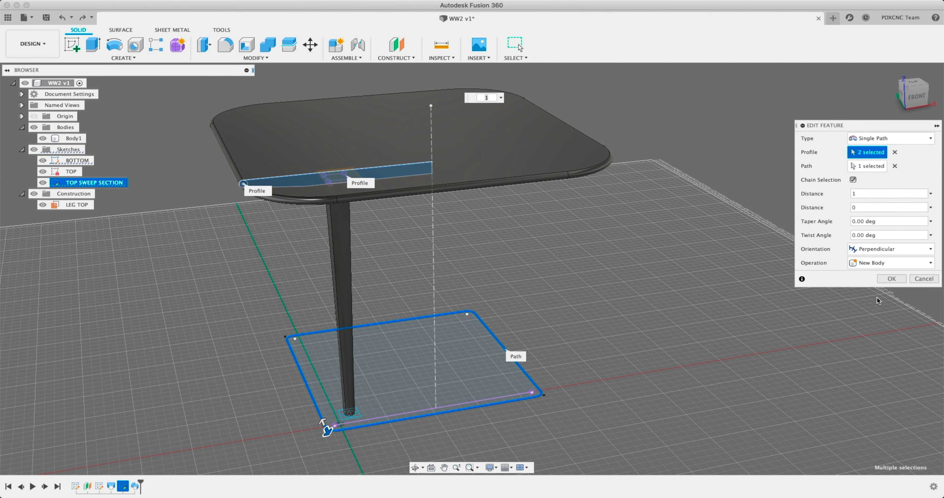
left_click(892, 280)
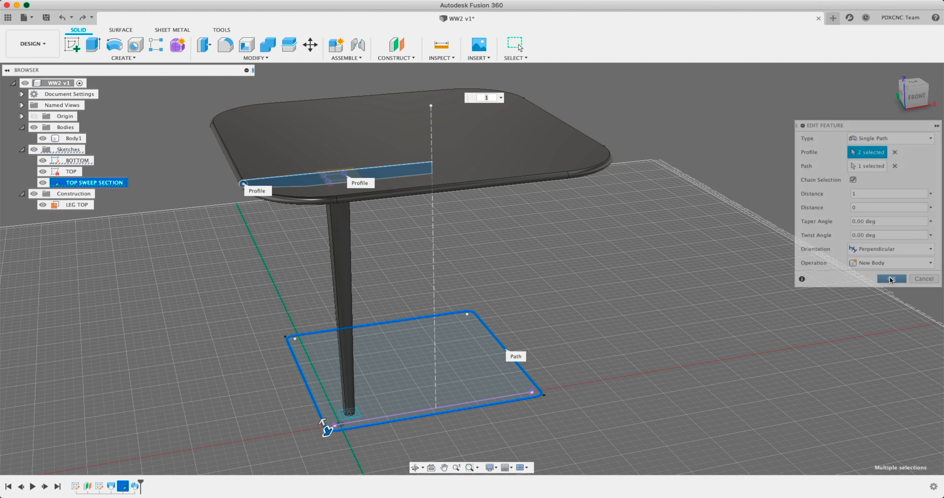
Rename the leg body as LEG and the separate tabletop body as TOP.
left_click(73, 139)
double_click(72, 139)
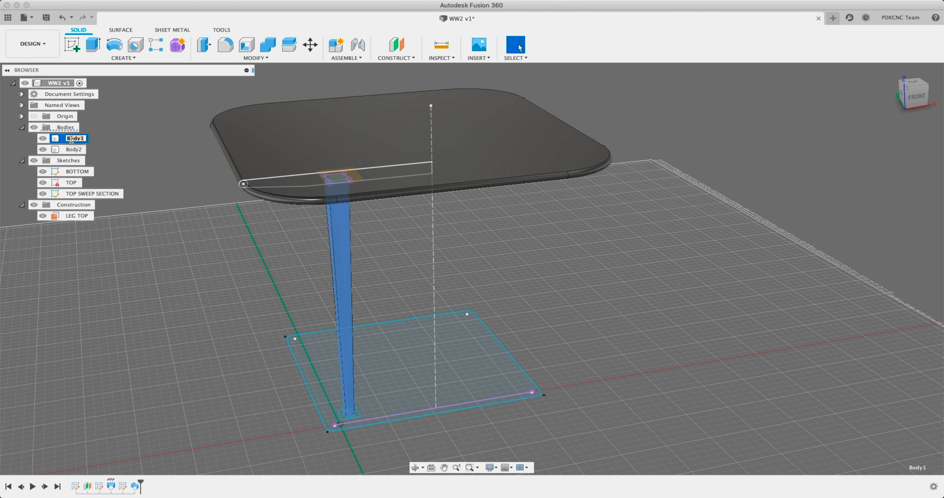
type("leg")
key("Return")
left_click(73, 150)
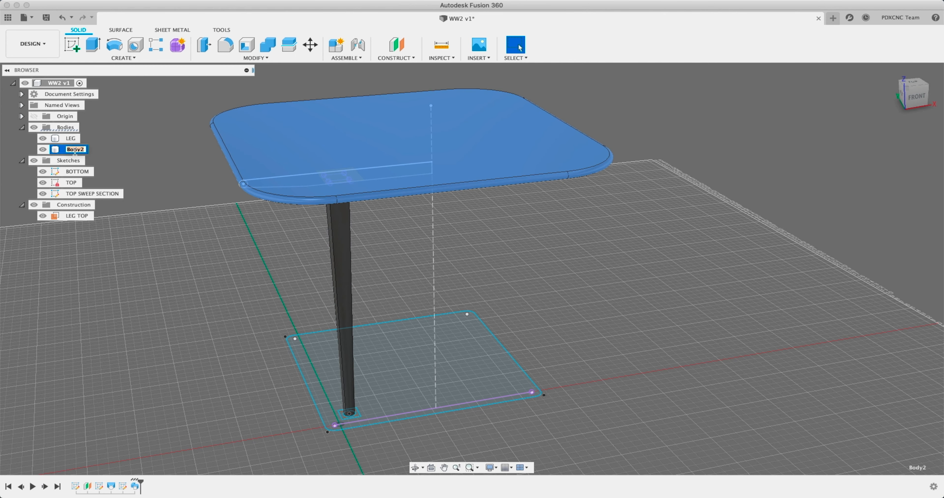
type("TOP")
key("Return")
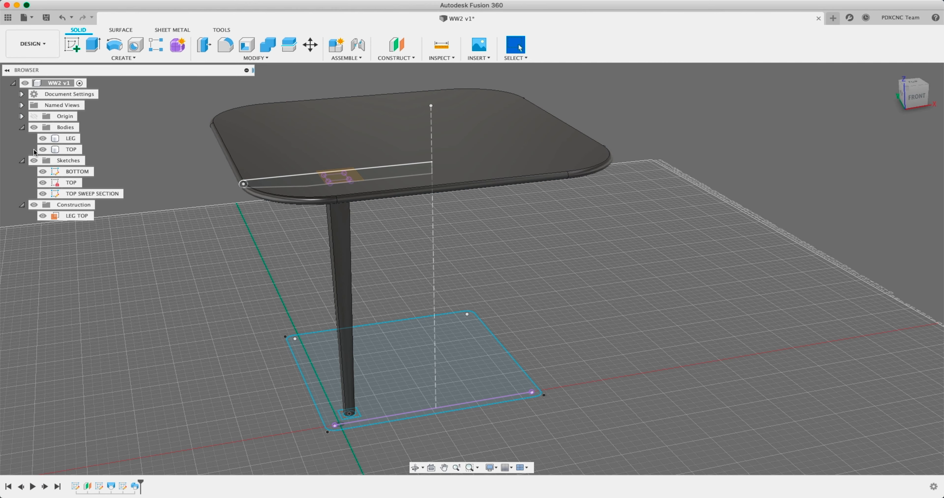
Hide the TOP body and start a Revolve using both closed profiles of the TOP SWEEP SECTION sketch.
left_click(43, 149)
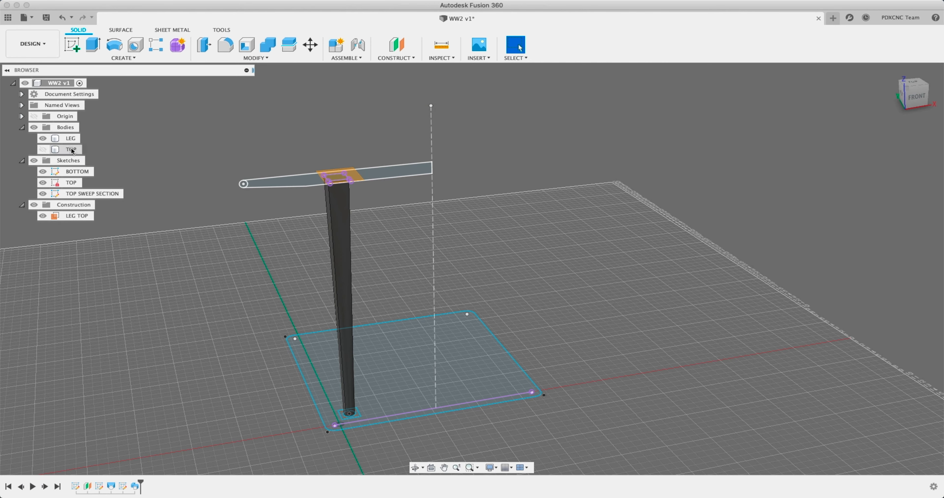
left_click(126, 59)
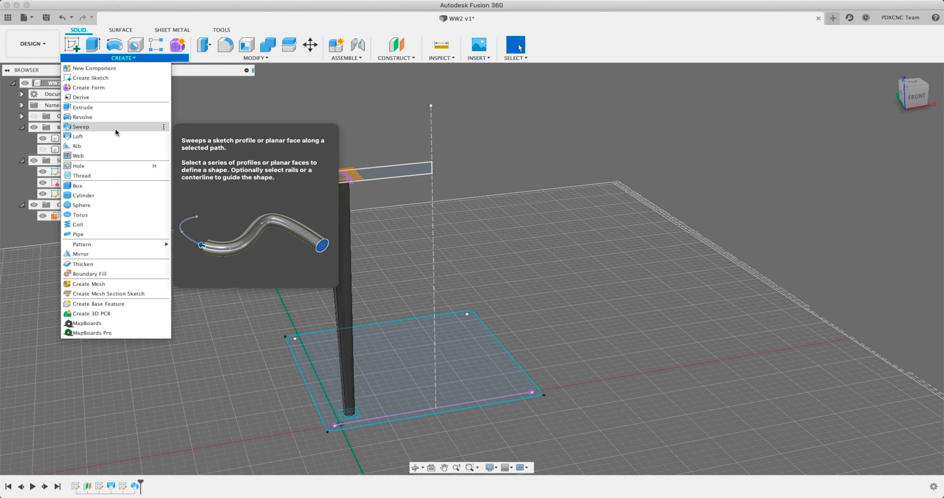
left_click(123, 116)
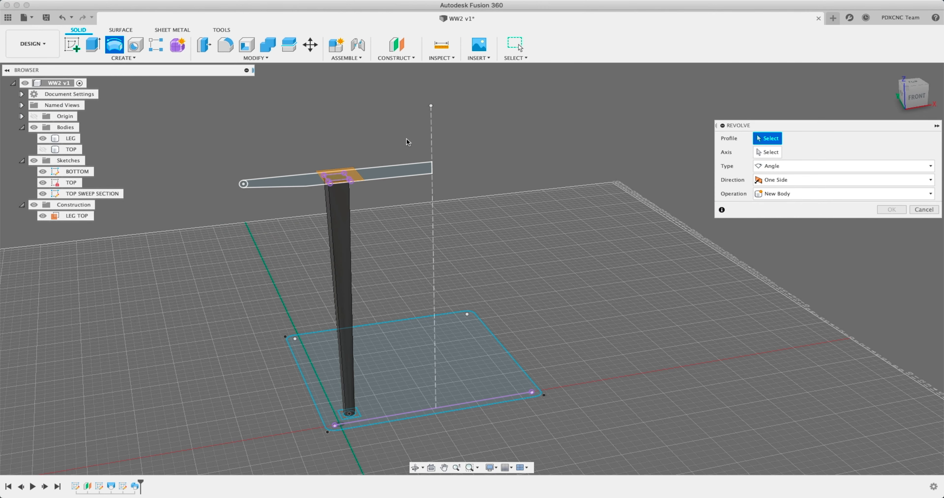
scroll(271, 183, "up", 5)
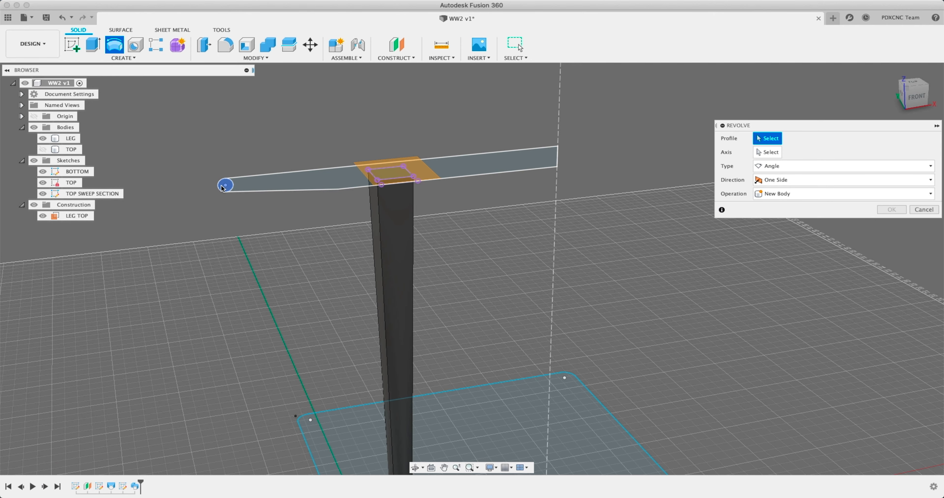
left_click(223, 188)
left_click(257, 185)
scroll(300, 148, "down", 4)
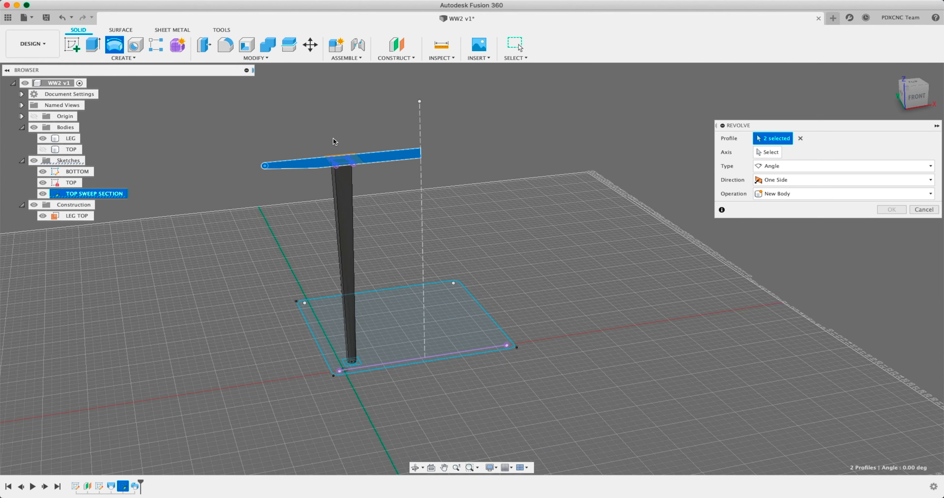
Set the dashed vertical centerline as the revolve axis and examine the underside of the round tabletop preview.
left_click(776, 154)
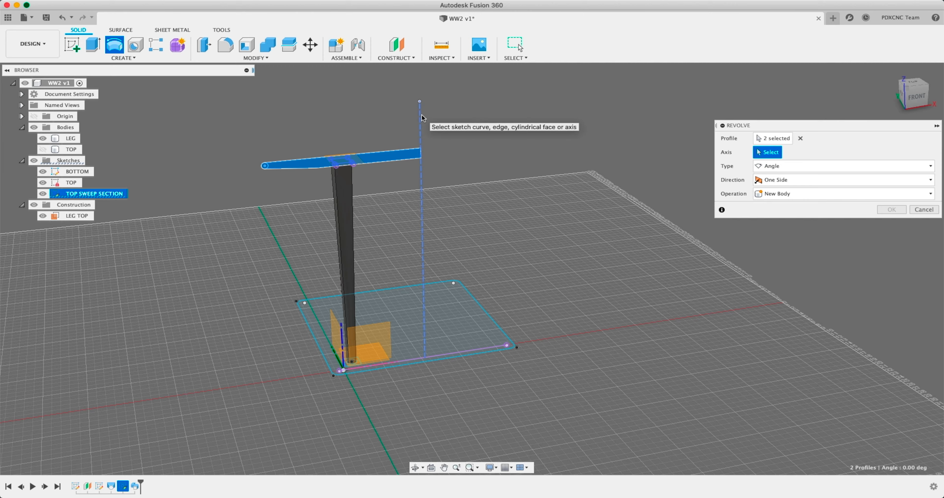
left_click(421, 125)
left_click(455, 141)
mouse_move(455, 141)
middle_mouse_down("shift")
mouse_move(460, 123)
mouse_move(429, 106)
middle_mouse_up("shift")
mouse_move(389, 178)
middle_mouse_down("shift")
mouse_move(401, 164)
mouse_move(397, 187)
middle_mouse_up("shift")
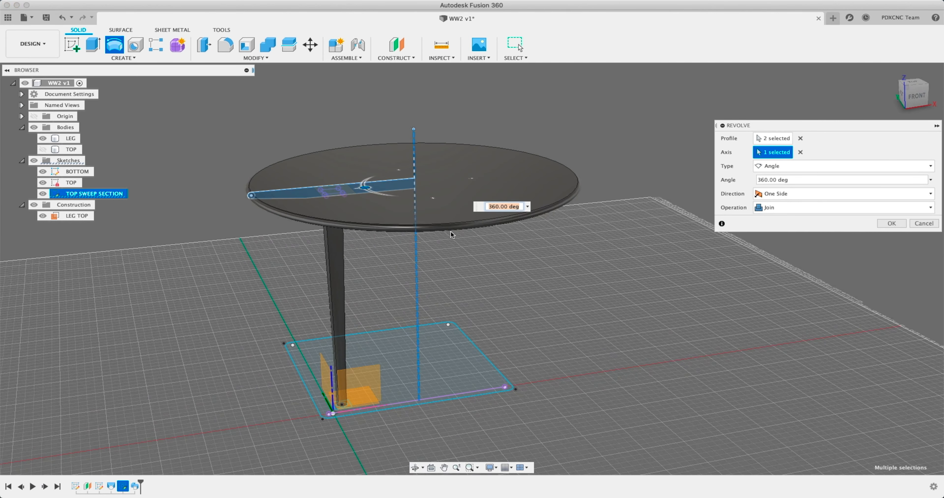
middle_click_drag(470, 250, 383, 191, "shift")
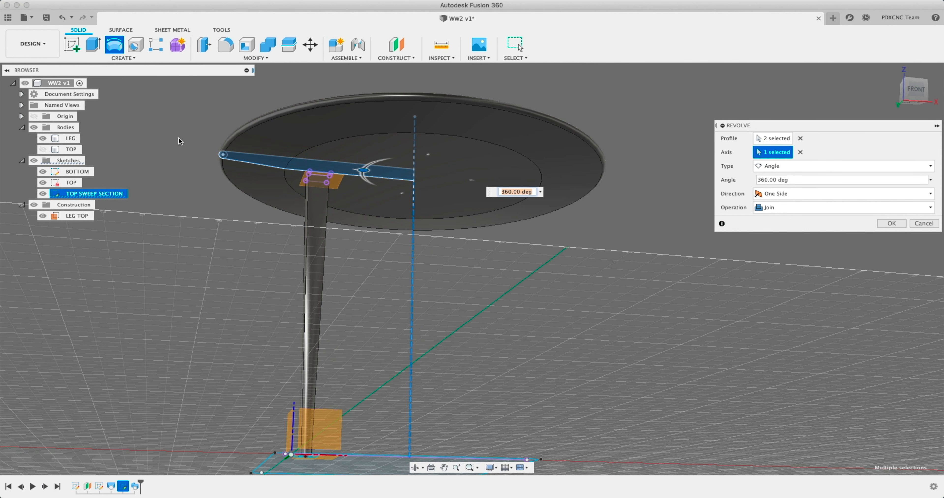
Try revolve angles of 270, 180 and again 270 degrees on the round tabletop preview.
left_click(786, 169)
left_click(786, 169)
left_click_drag(794, 182, 720, 182)
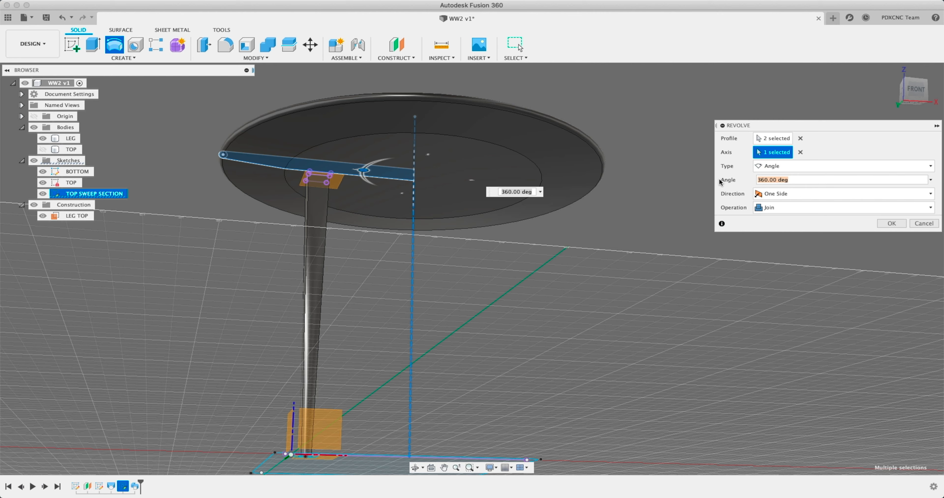
type("270")
double_click(799, 178)
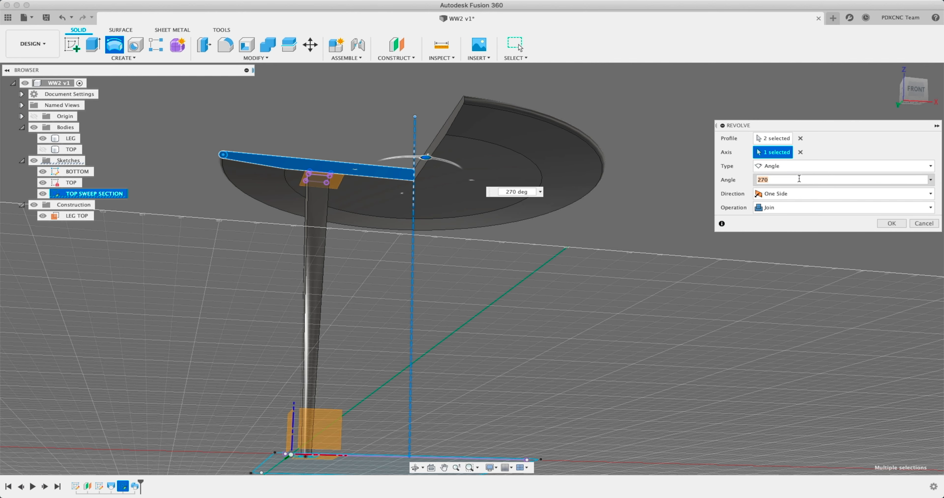
type("19")
key("BackSpace")
type("80")
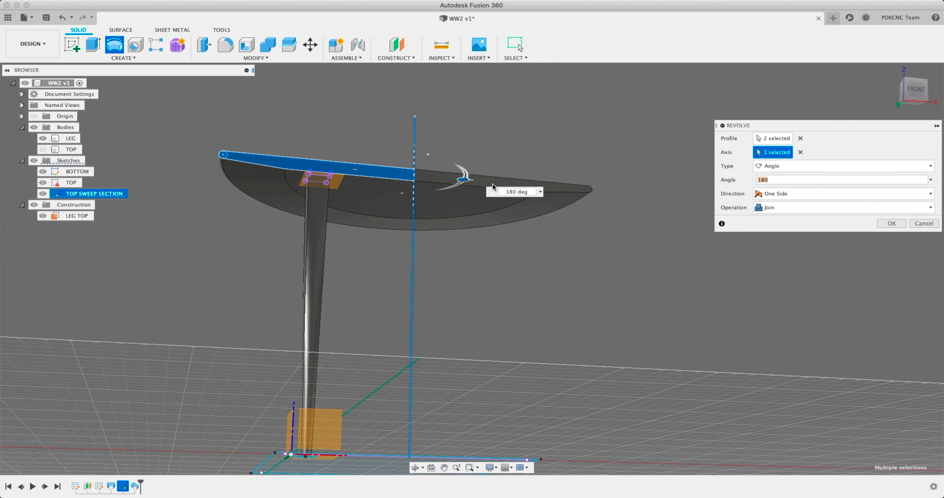
middle_click_drag(494, 188, 497, 234, "shift")
left_click_drag(774, 180, 723, 175)
type("270")
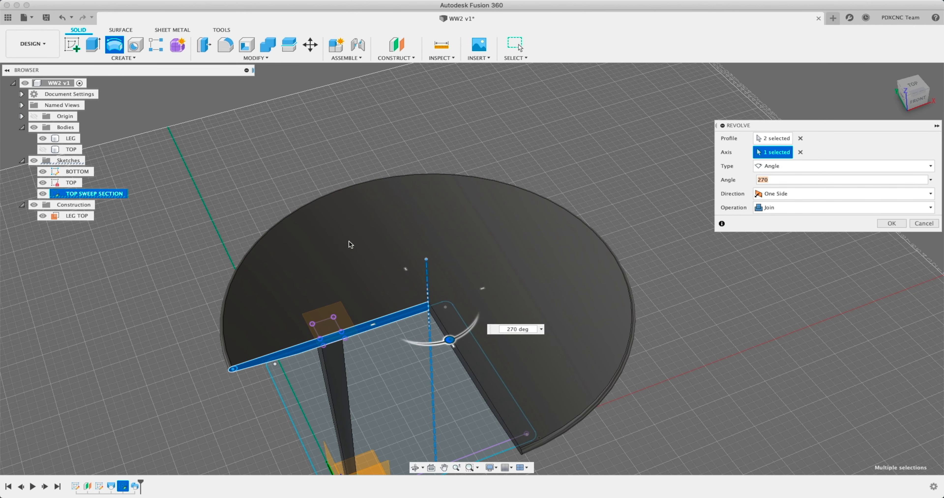
mouse_move(349, 241)
middle_mouse_down("shift")
mouse_move(263, 227)
mouse_move(346, 225)
middle_mouse_up("shift")
Set the revolve angle to 360 degrees and create the round tabletop with the New Body operation.
left_click_drag(811, 177, 699, 175)
type("300")
key("BackSpace")
key("BackSpace")
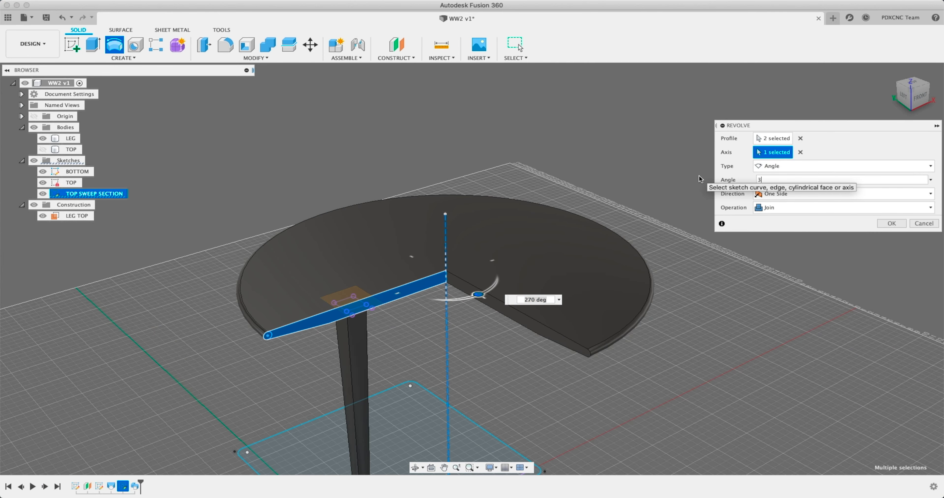
type("60")
scroll(375, 192, "down", 4)
middle_click_drag(376, 192, 458, 202, "shift")
left_click(773, 207)
left_click(790, 249)
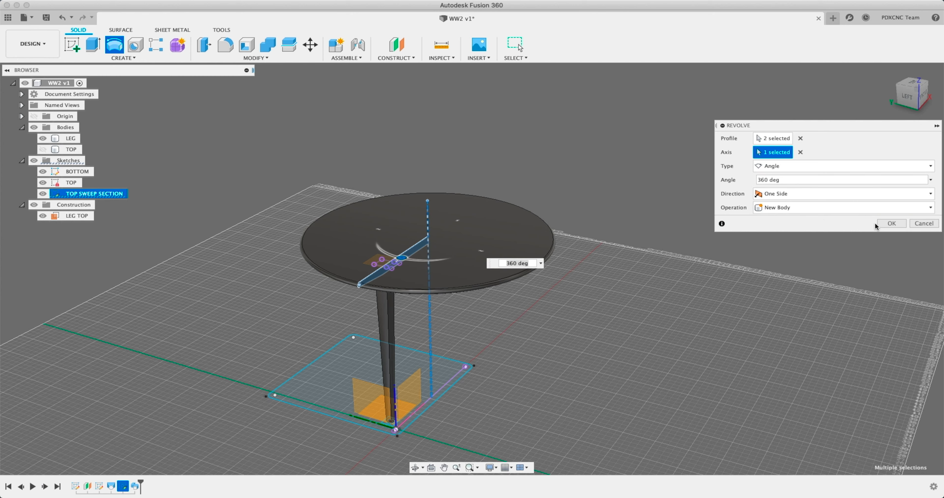
left_click(892, 223)
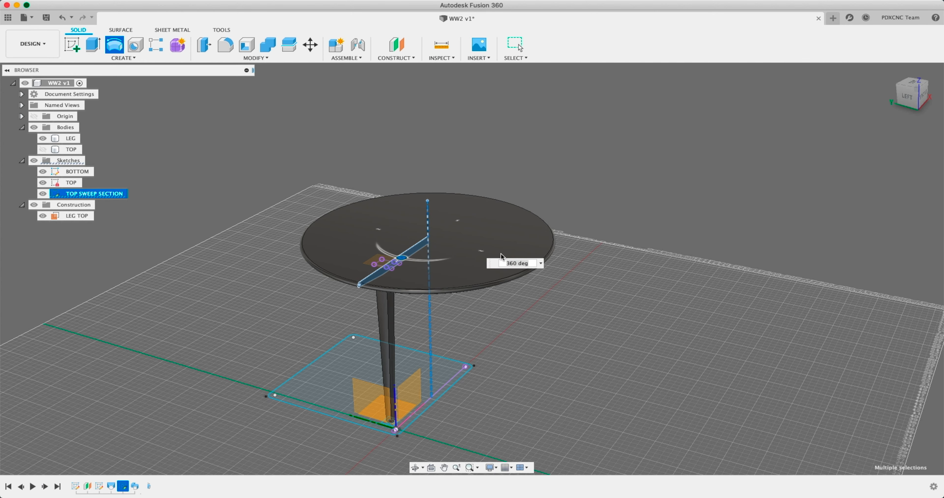
Rename the revolved round tabletop body as CIRCLE TOP.
double_click(71, 160)
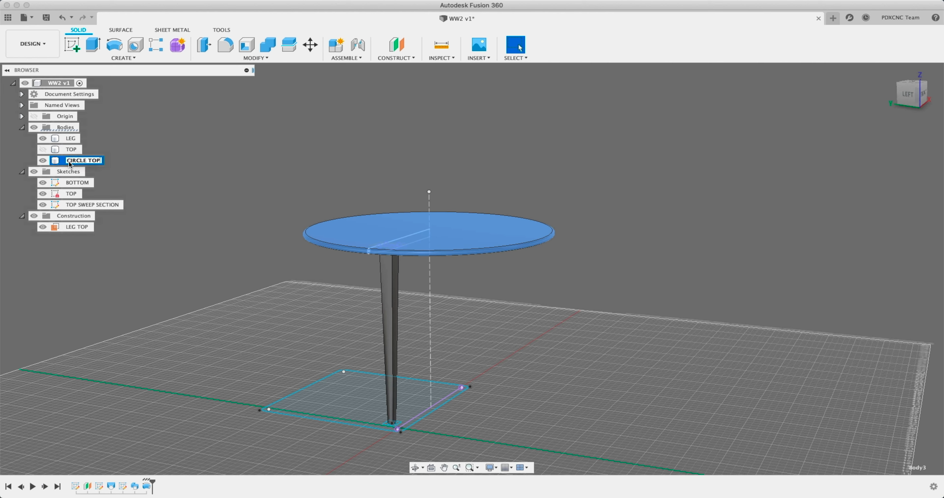
key("Return")
left_click(200, 167)
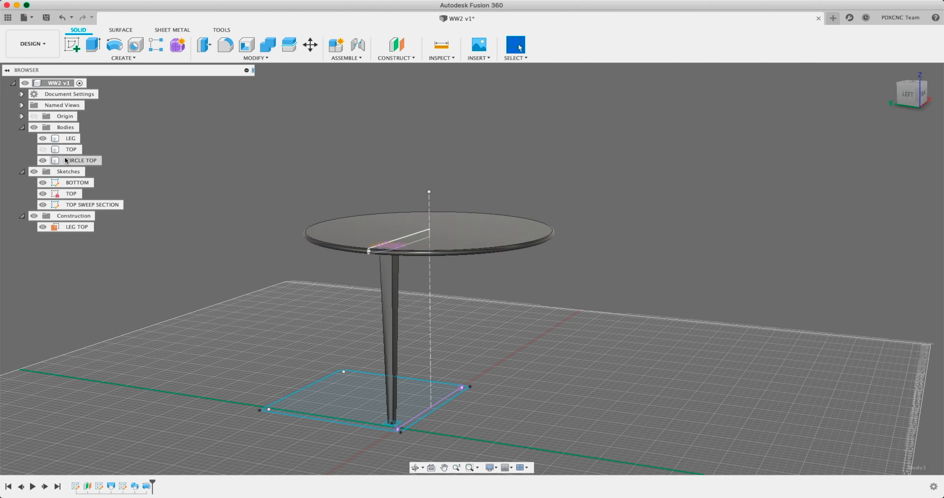
Show the TOP body again and compare its shape and edges with the overlapping CIRCLE TOP body.
left_click(43, 149)
middle_click_drag(225, 202, 404, 271, "shift")
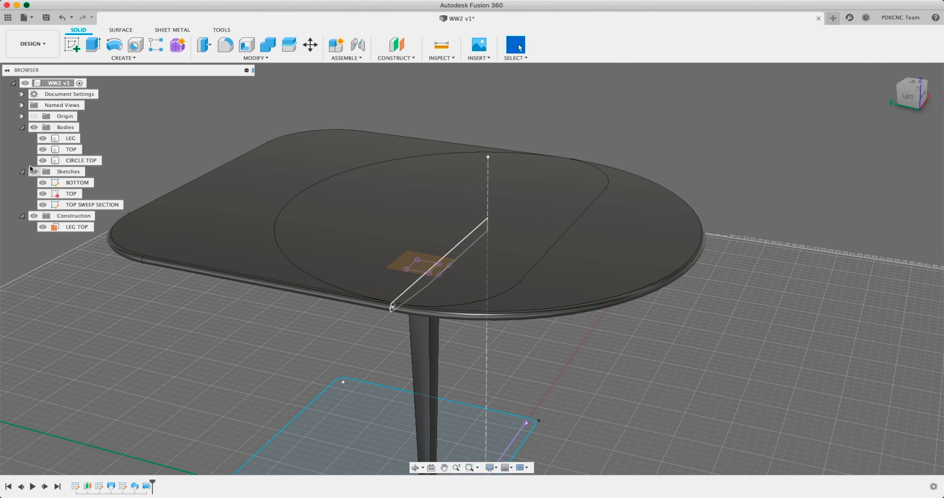
middle_click_drag(291, 128, 278, 145, "shift")
key("Escape")
scroll(278, 172, "down", 3)
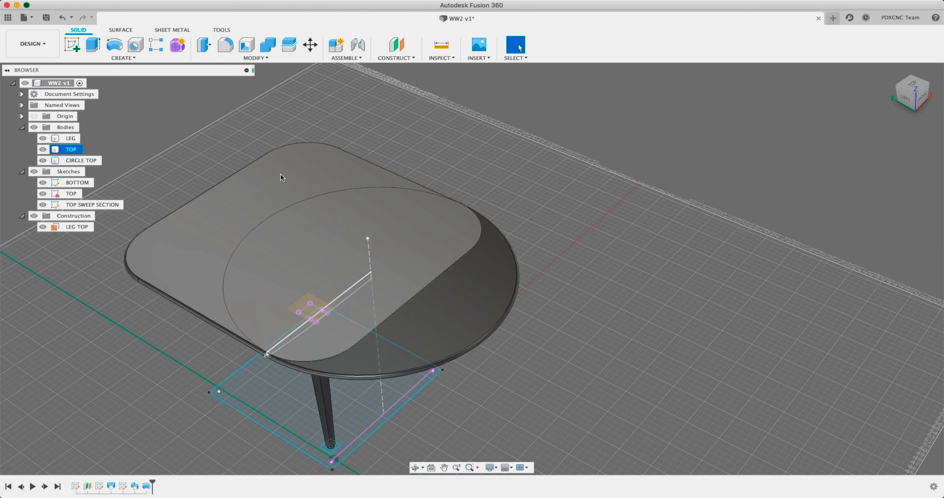
middle_click_drag(198, 179, 258, 188, "shift")
scroll(342, 232, "up", 5)
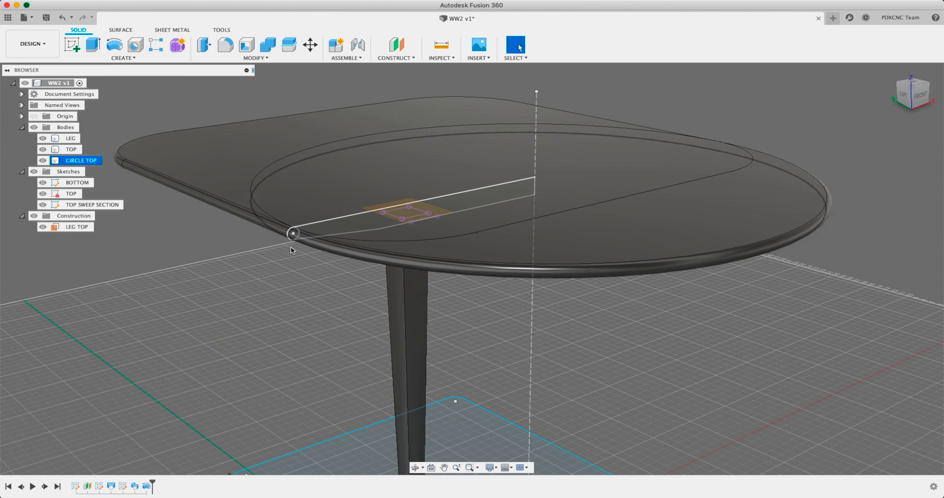
Edit the TOP SWEEP SECTION sketch, setting the edge circle's diameter to 0.5 in and the section's thickness to 1 in.
double_click(68, 206)
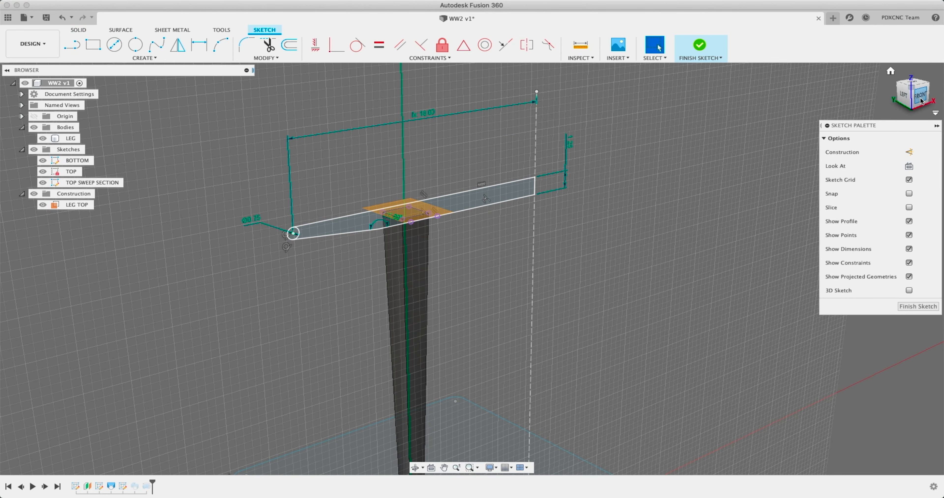
left_click(921, 100)
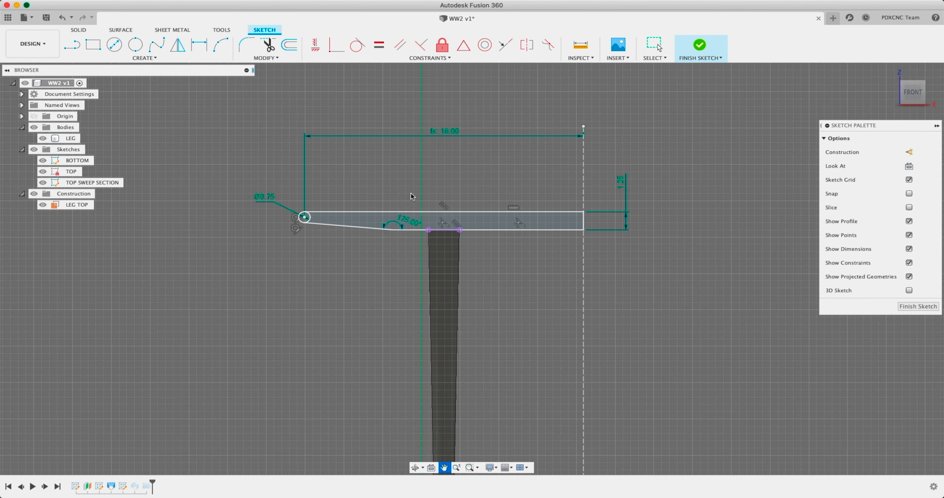
double_click(261, 198)
type("0.5")
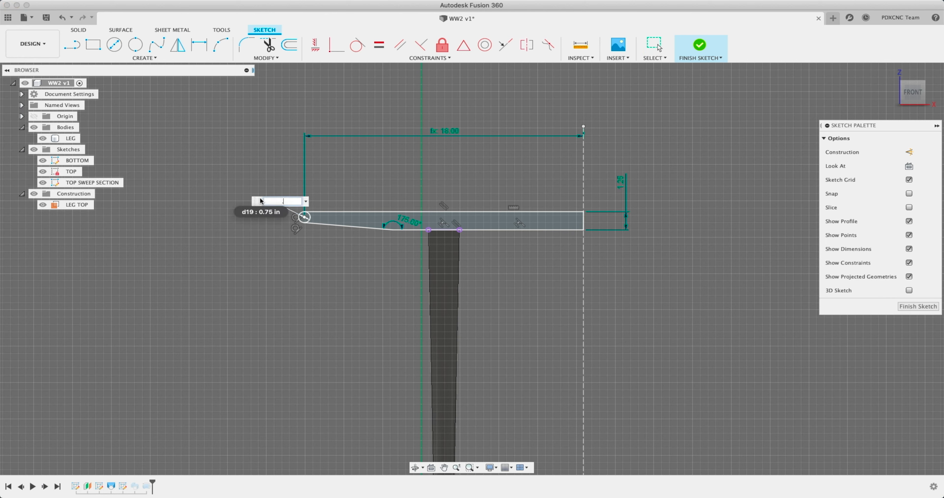
key("Return")
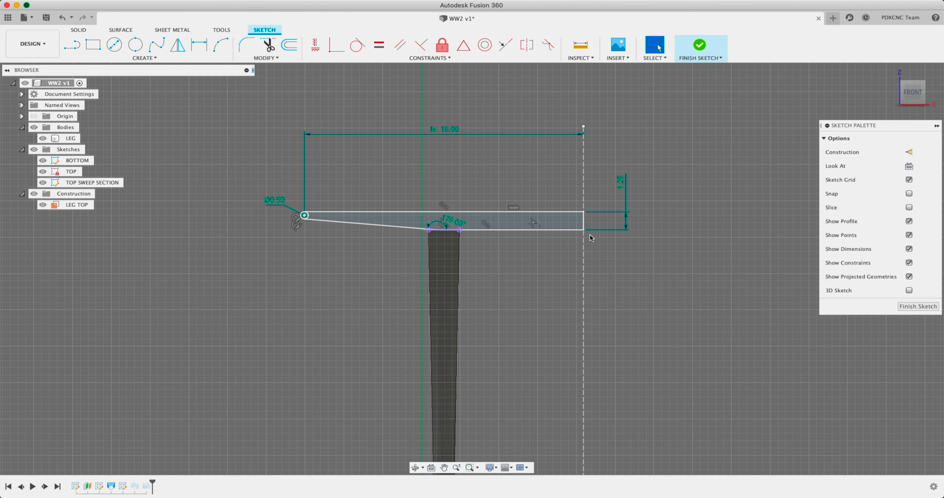
double_click(623, 187)
type("1")
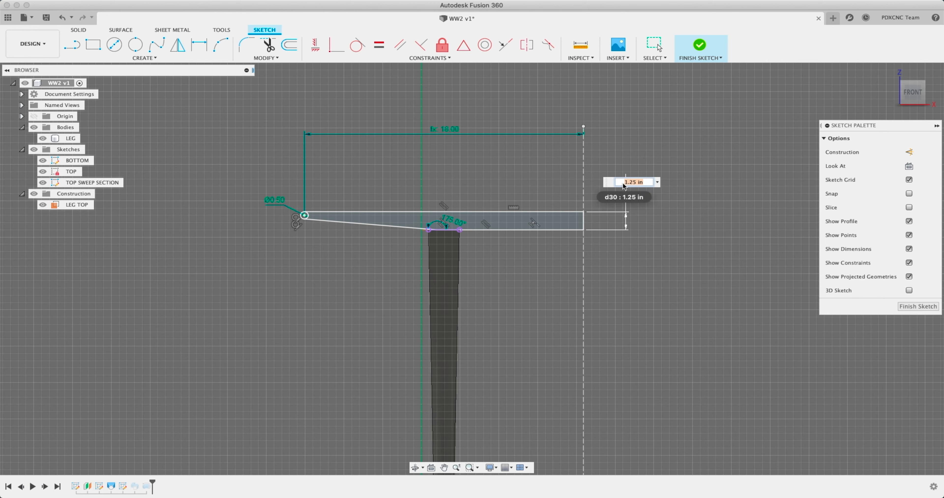
key("Return")
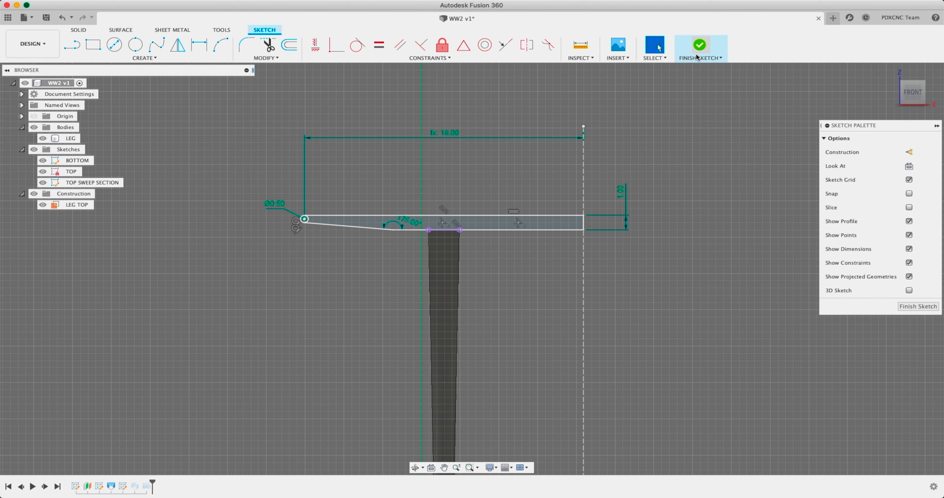
Increase the constant added to topWidth / 2 in the section's length dimension and finish the sketch.
double_click(460, 138)
left_click(482, 137)
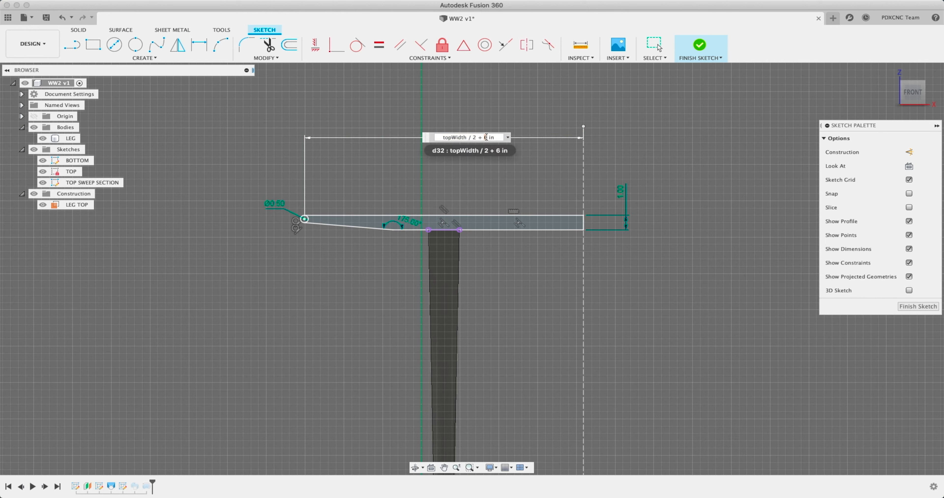
key("Return")
left_click(700, 45)
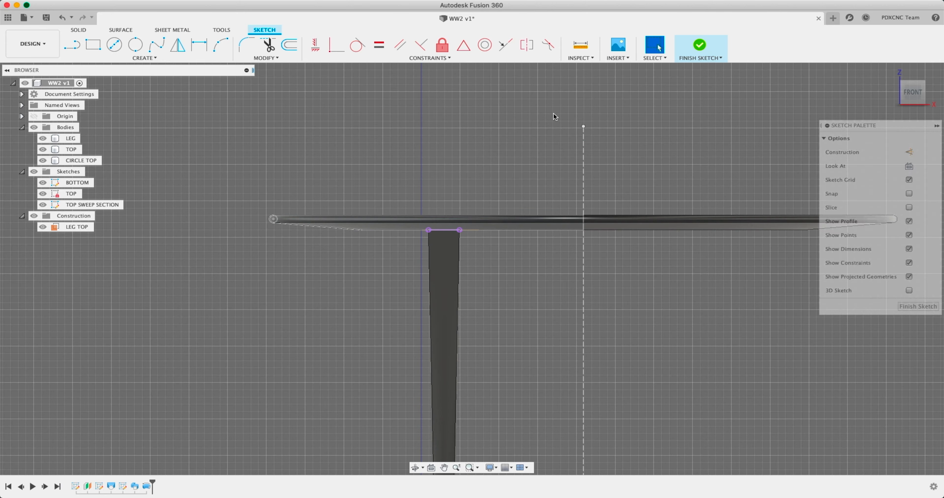
middle_click_drag(443, 145, 418, 149, "shift")
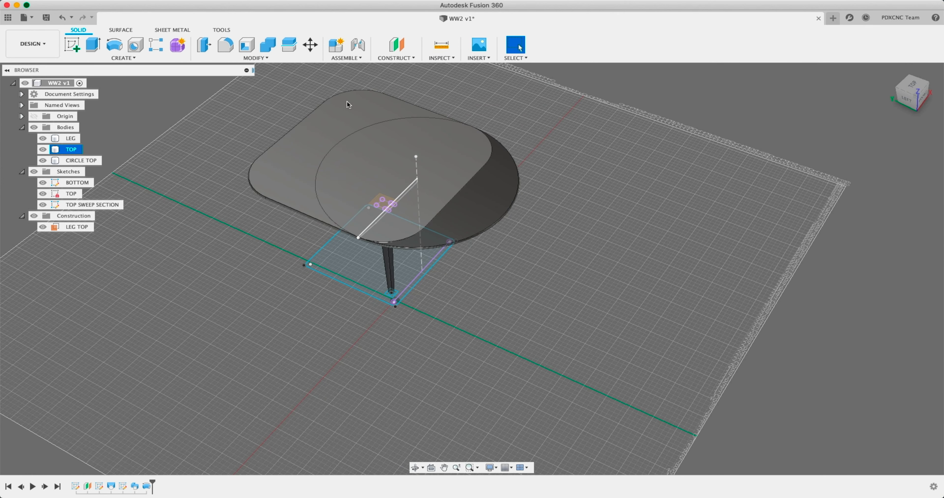
middle_click_drag(280, 87, 282, 103)
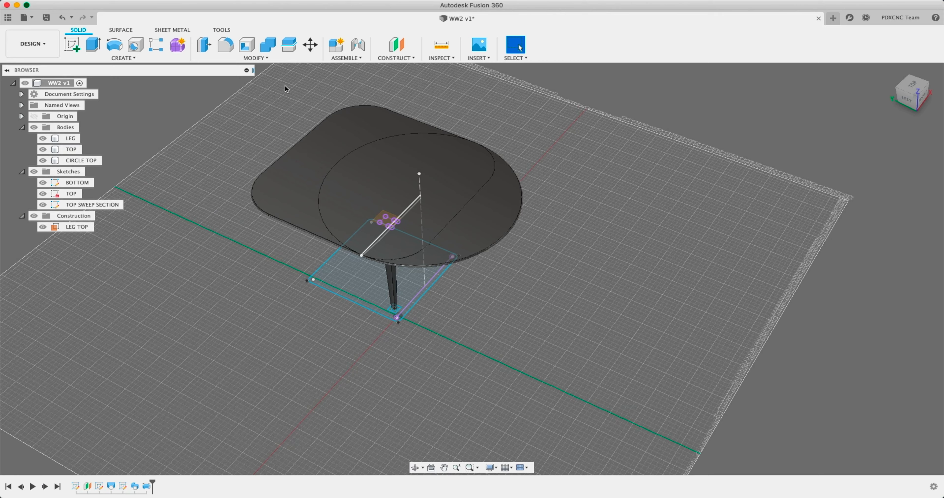
middle_click_drag(358, 148, 388, 222, "shift")
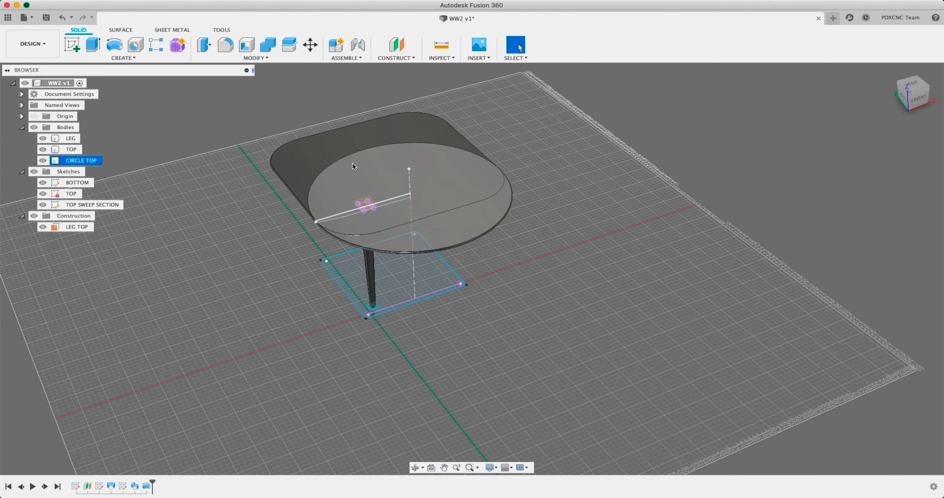
scroll(387, 190, "up", 5)
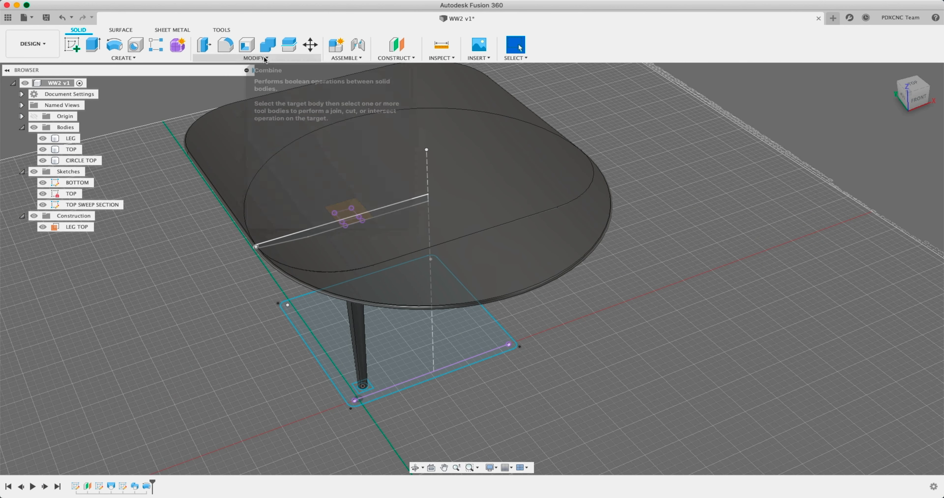
Start a Combine with TOP as the target body and CIRCLE TOP as the tool body.
left_click(264, 57)
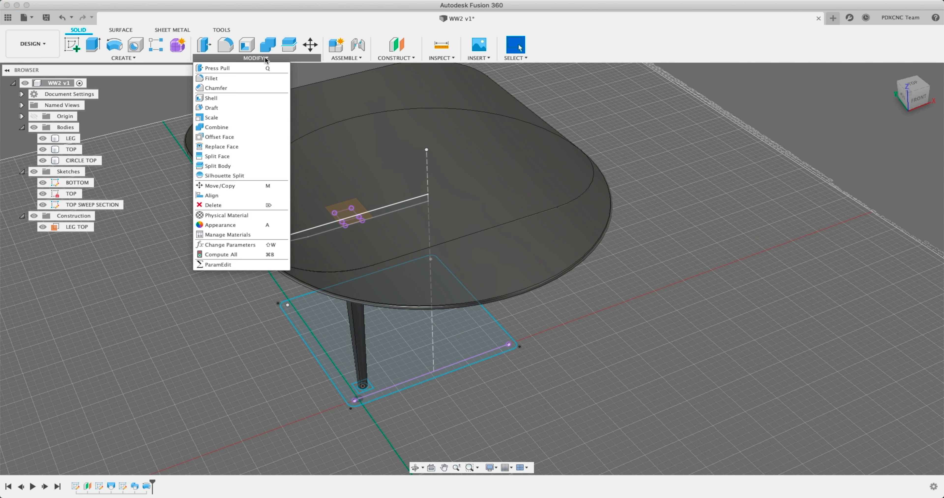
left_click(244, 127)
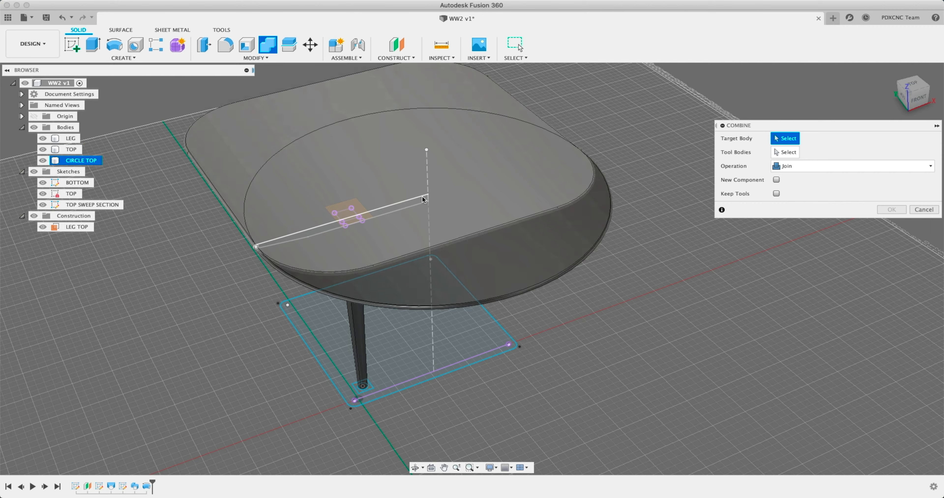
middle_click_drag(439, 177, 463, 193)
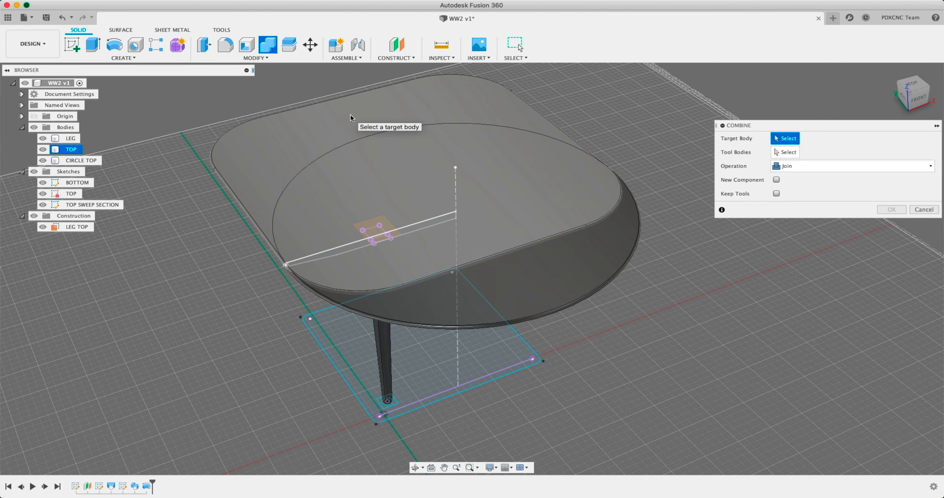
left_click(350, 116)
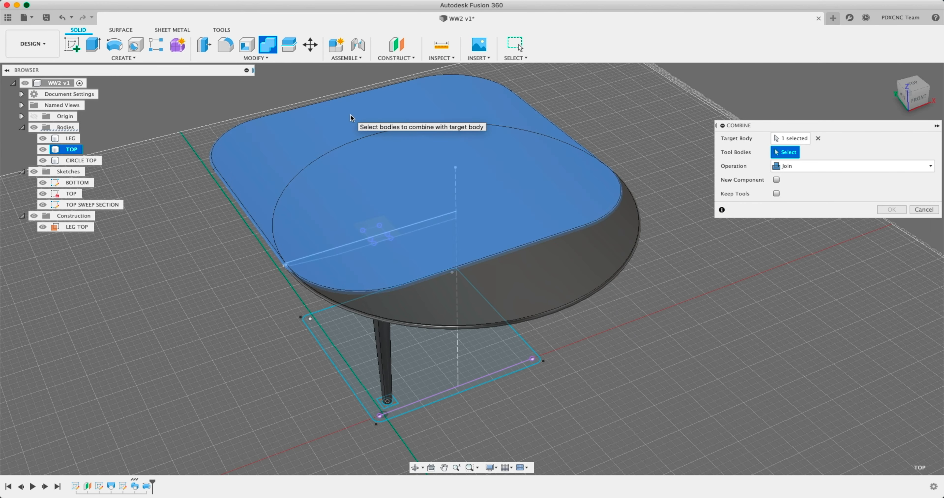
left_click(610, 237)
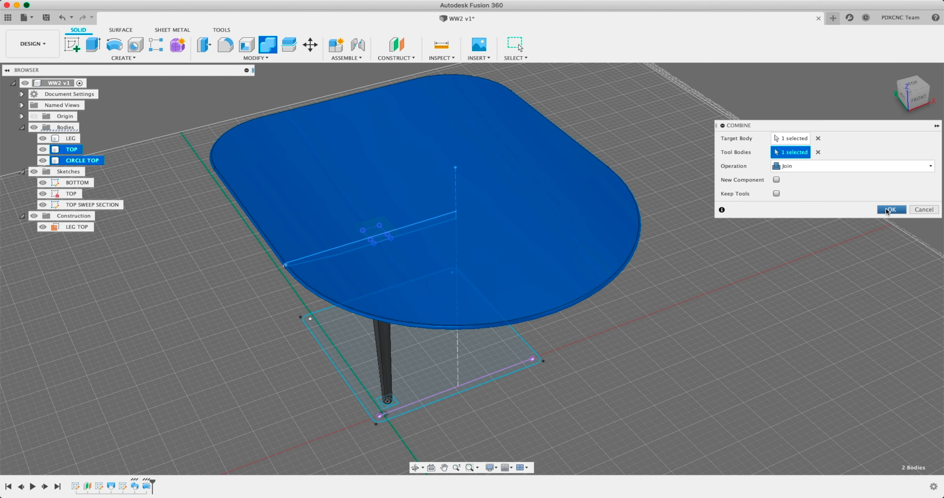
Preview the Cut operation between the two tabletop bodies and examine the result from below.
left_click(849, 167)
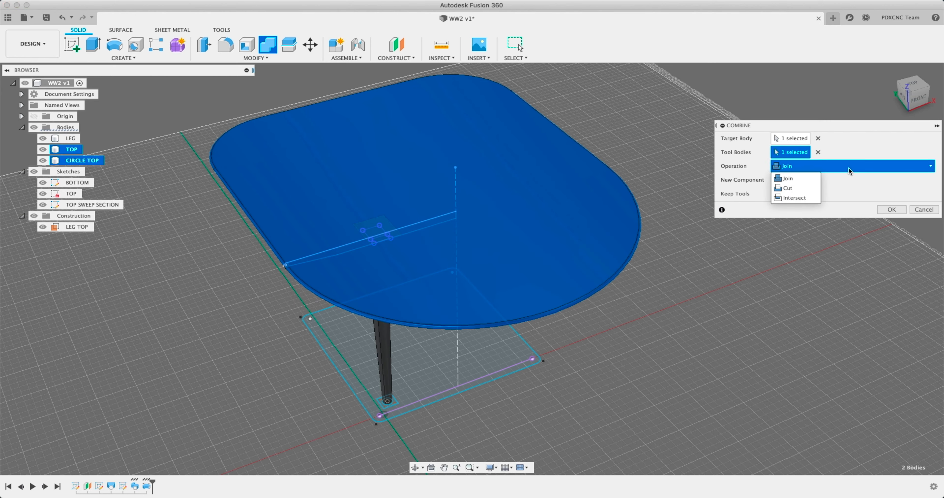
left_click(800, 189)
middle_click_drag(572, 185, 520, 195, "shift")
scroll(321, 181, "up", 5)
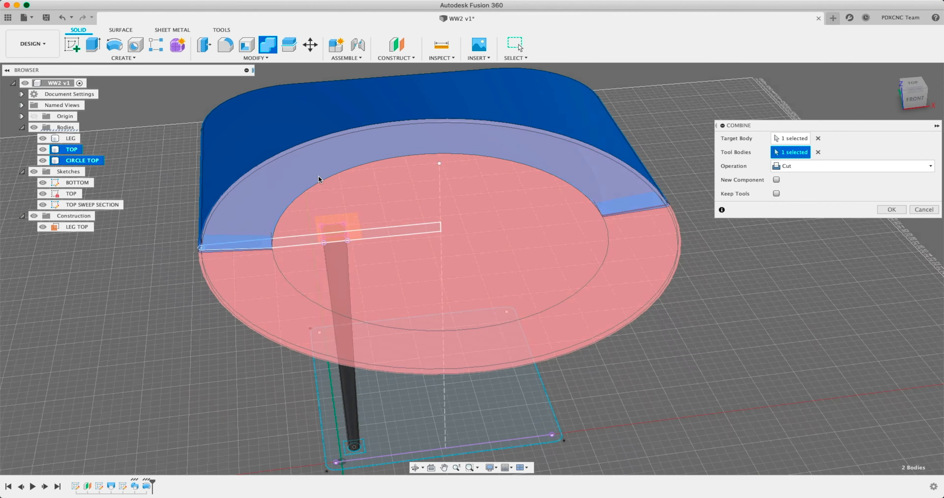
mouse_move(320, 181)
middle_mouse_down("shift")
mouse_move(291, 164)
mouse_move(477, 163)
middle_mouse_up("shift")
Set the combine operation to Intersect, check the overlap of the two tops, and create the feature.
left_click(806, 166)
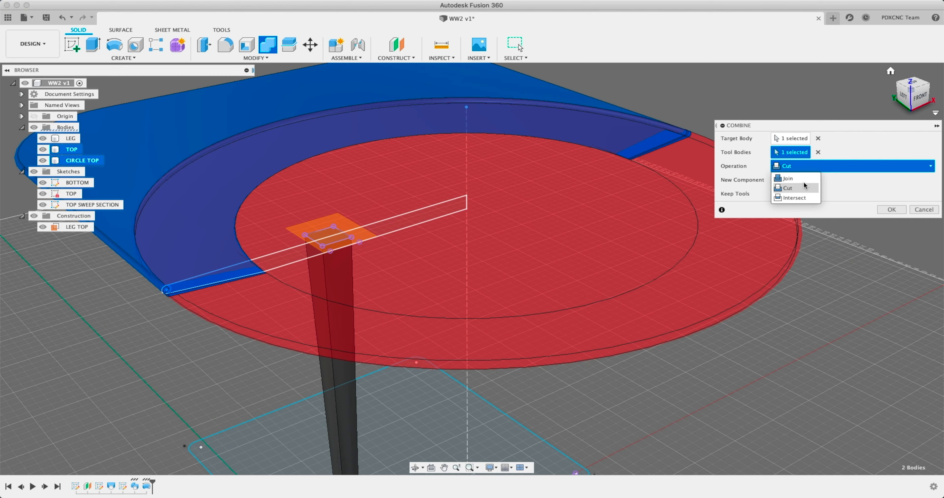
left_click(803, 197)
mouse_move(403, 173)
middle_mouse_down("shift")
mouse_move(375, 163)
mouse_move(394, 167)
mouse_move(392, 175)
mouse_move(396, 164)
middle_mouse_up("shift")
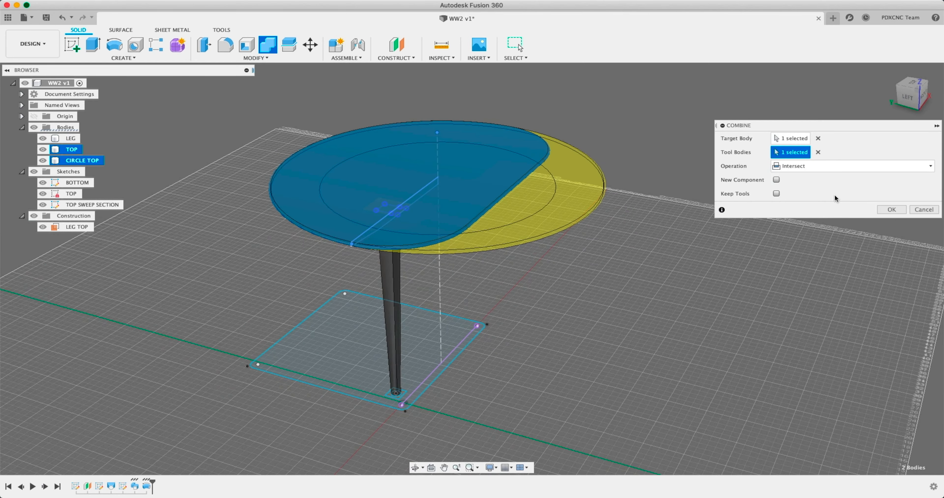
left_click(892, 210)
mouse_move(473, 172)
middle_mouse_down("shift")
mouse_move(437, 149)
mouse_move(492, 163)
mouse_move(468, 185)
middle_mouse_up("shift")
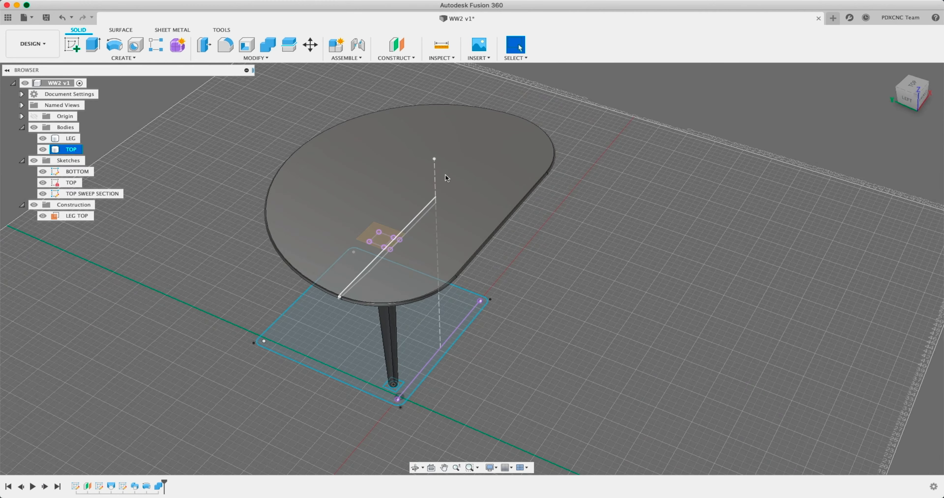
key("Escape")
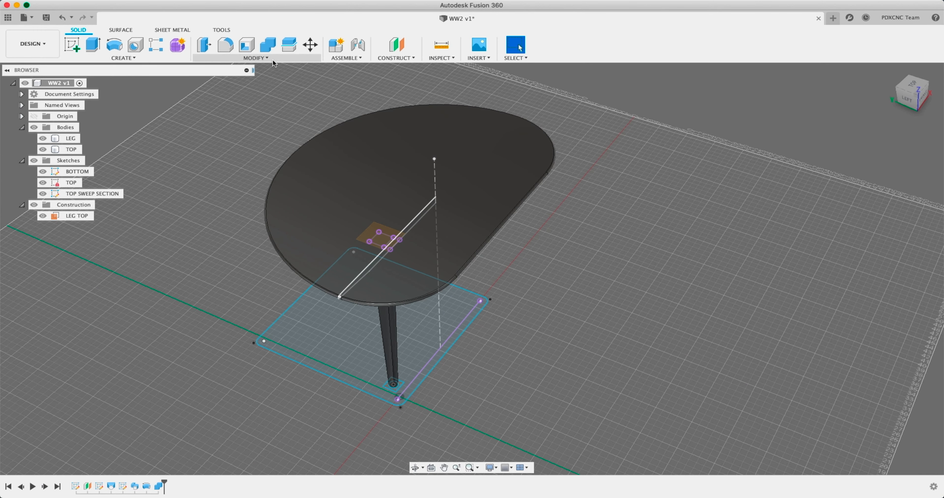
Edit the tabletop combine feature and change its operation to Join.
double_click(159, 487)
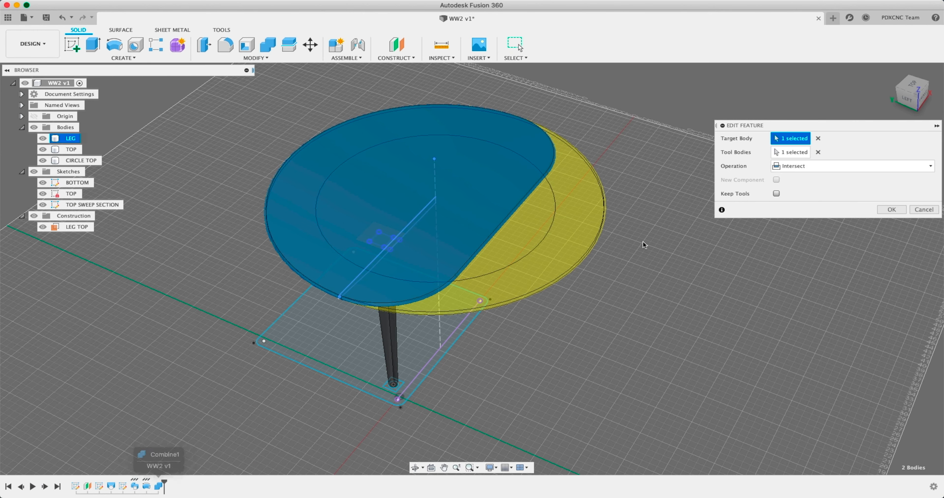
left_click(827, 163)
left_click(792, 176)
left_click(894, 210)
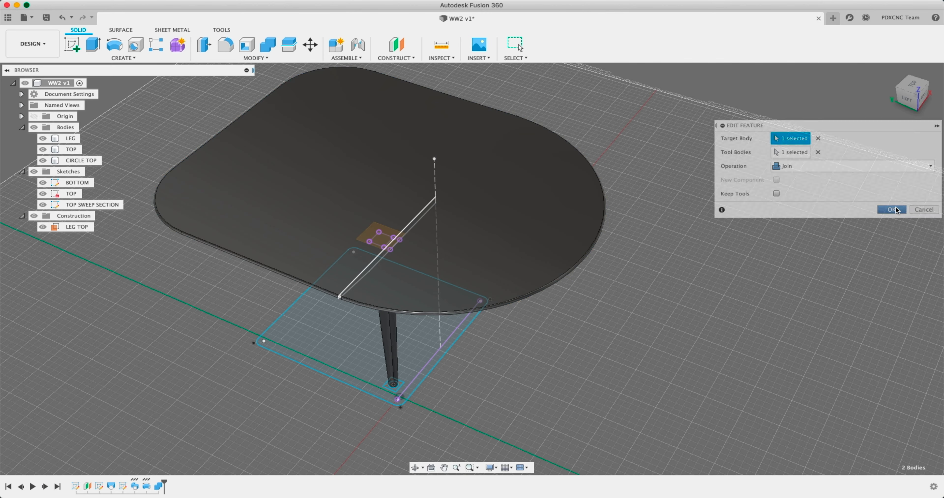
Examine the joined tabletop from several angles, temporarily hiding the sketches.
middle_click_drag(625, 252, 511, 227, "shift")
scroll(370, 172, "up", 4)
mouse_move(333, 183)
middle_mouse_down("shift")
mouse_move(305, 136)
mouse_move(300, 165)
mouse_move(326, 162)
mouse_move(257, 101)
mouse_move(239, 118)
mouse_move(354, 252)
mouse_move(312, 192)
mouse_move(238, 196)
mouse_move(247, 207)
middle_mouse_up("shift")
left_click(34, 160)
middle_click_drag(408, 119, 420, 175, "shift")
middle_click_drag(376, 200, 437, 212, "shift")
left_click(34, 161)
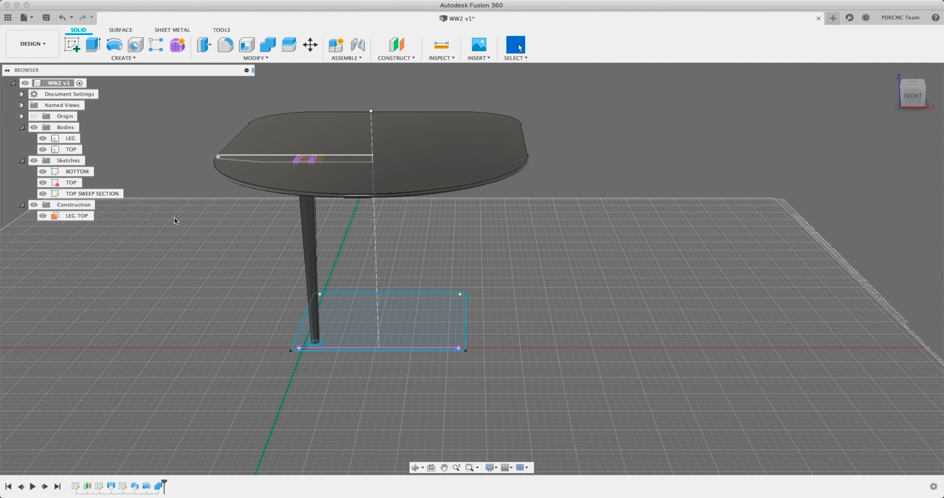
middle_click_drag(242, 242, 263, 259, "shift")
mouse_move(336, 295)
middle_mouse_down("shift")
mouse_move(217, 330)
mouse_move(228, 299)
middle_mouse_up("shift")
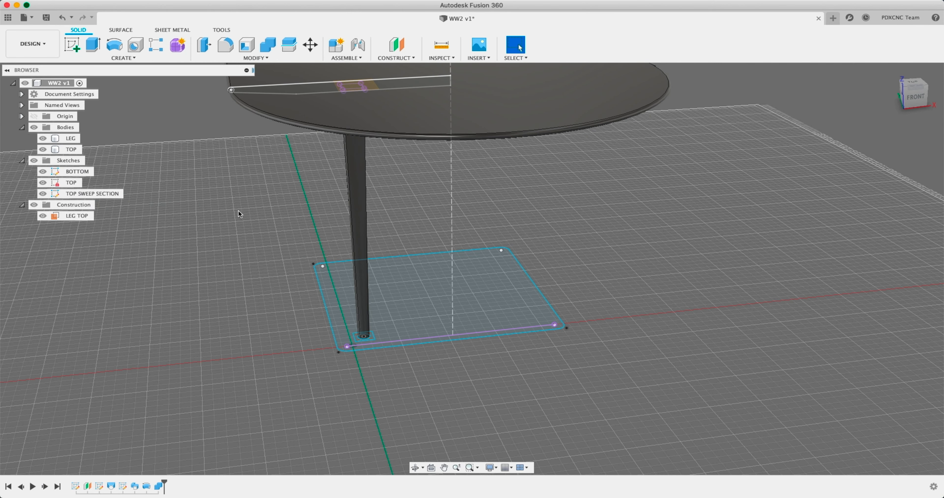
Start a body Move/Copy on the LEG body, picking it at its bottom face so the manipulator sits there.
key("m")
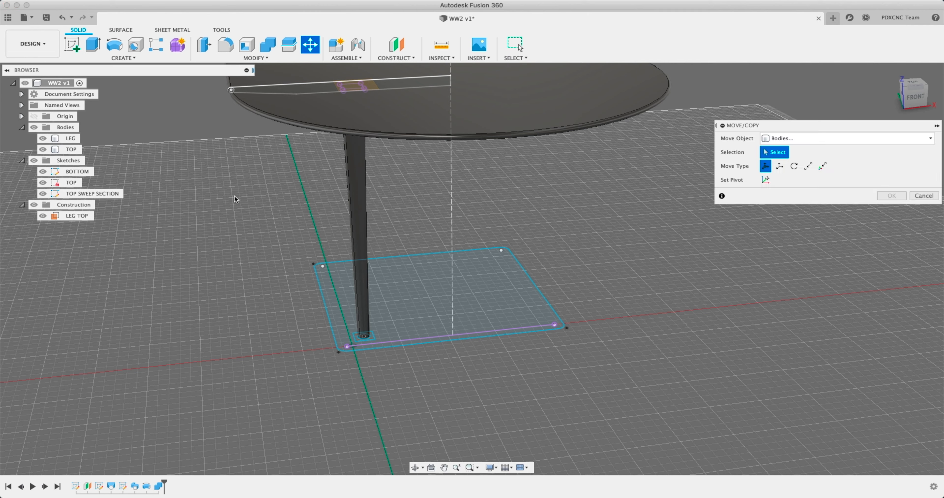
left_click(362, 203)
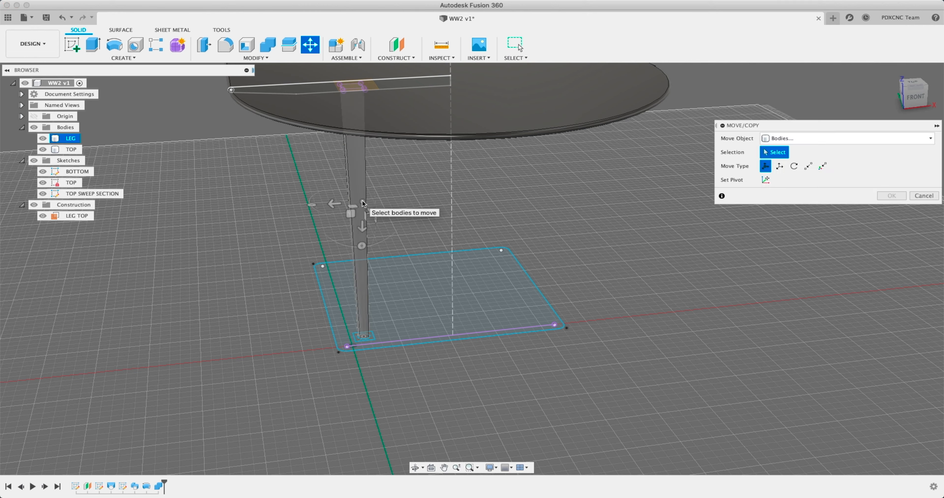
left_click(363, 203)
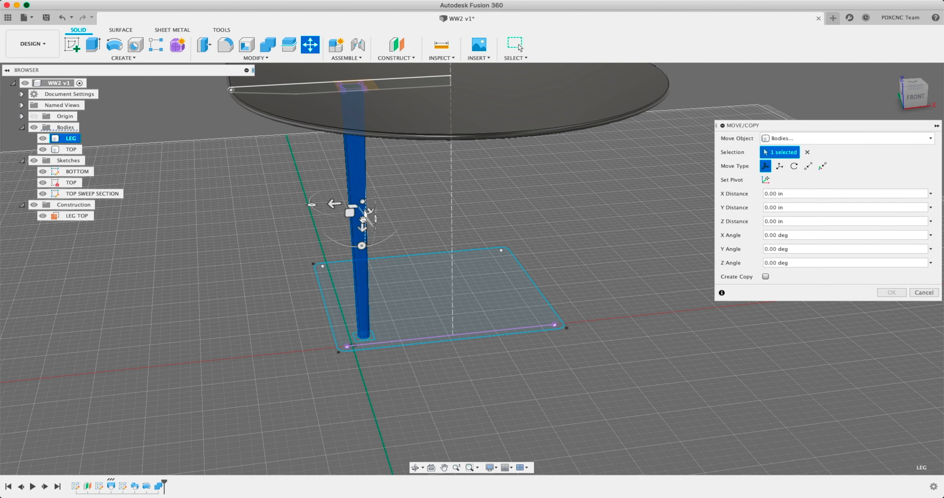
middle_click_drag(406, 233, 577, 223, "shift")
left_click(807, 152)
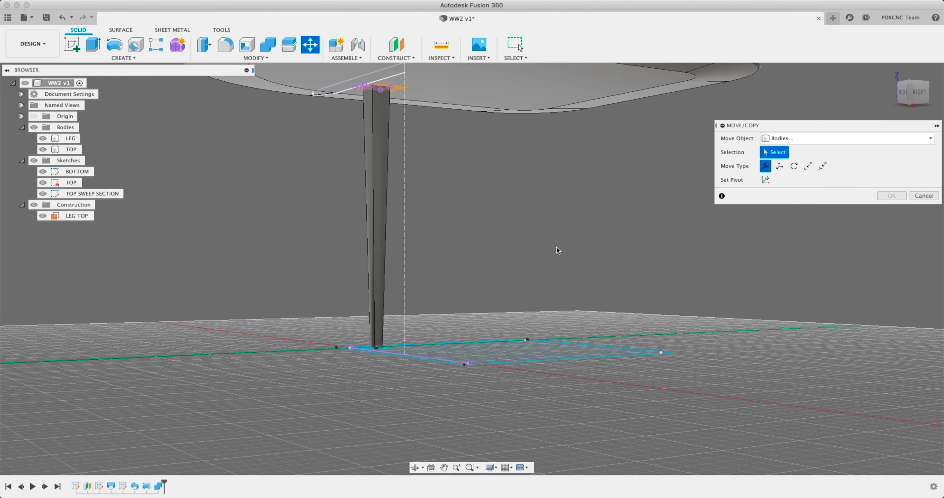
scroll(358, 363, "up", 5)
middle_click_drag(358, 363, 383, 333, "shift")
scroll(370, 390, "up", 5)
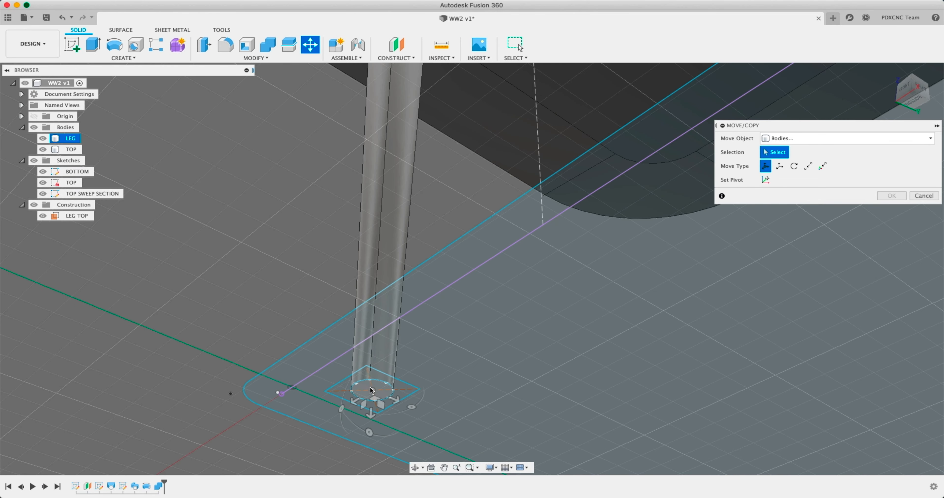
left_click(374, 393)
middle_click_drag(374, 391, 414, 340, "shift")
scroll(398, 344, "down", 5)
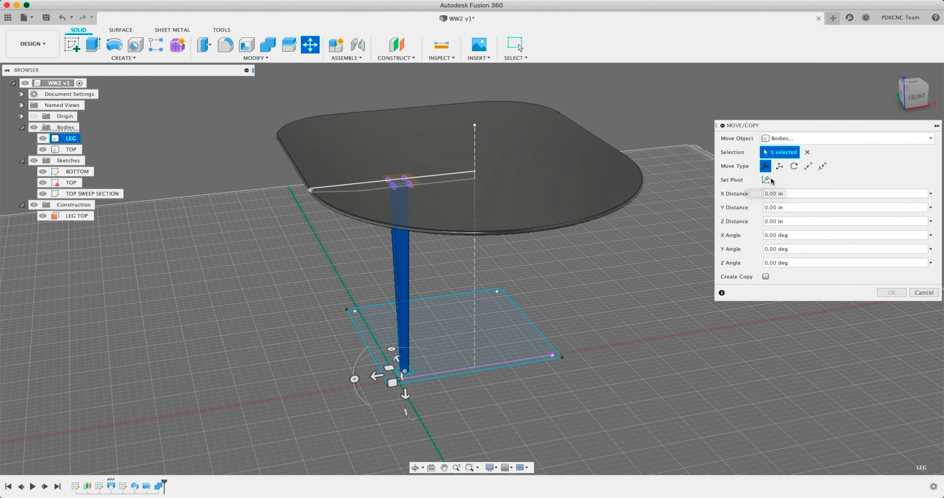
Create a copy of the leg and set its X distance to -18 in.
left_click(765, 277)
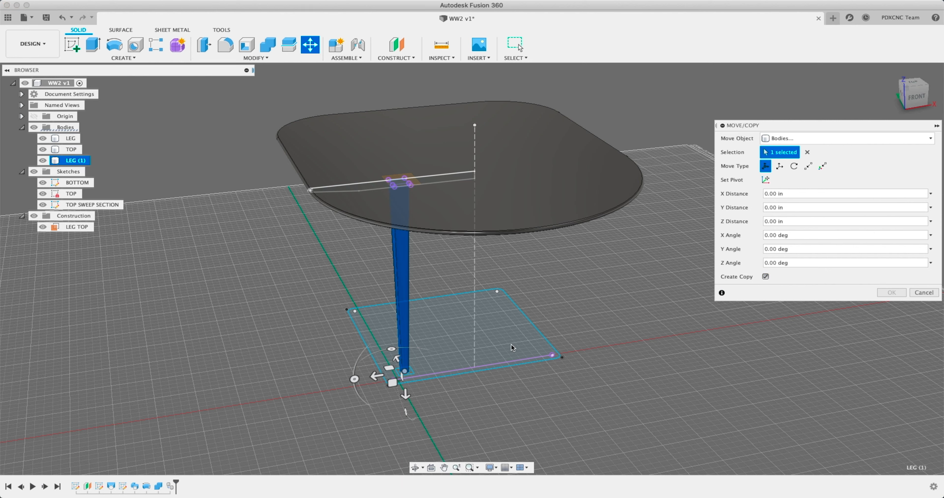
left_click_drag(374, 377, 506, 355)
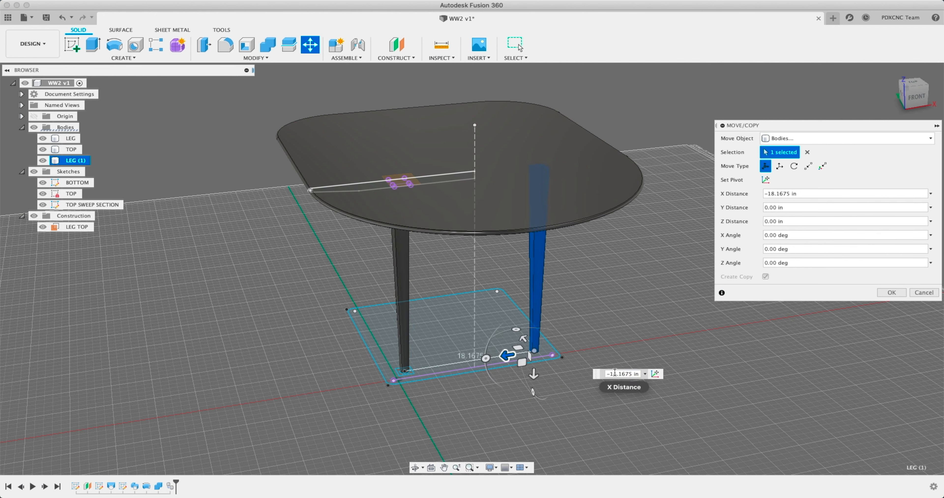
type("-18")
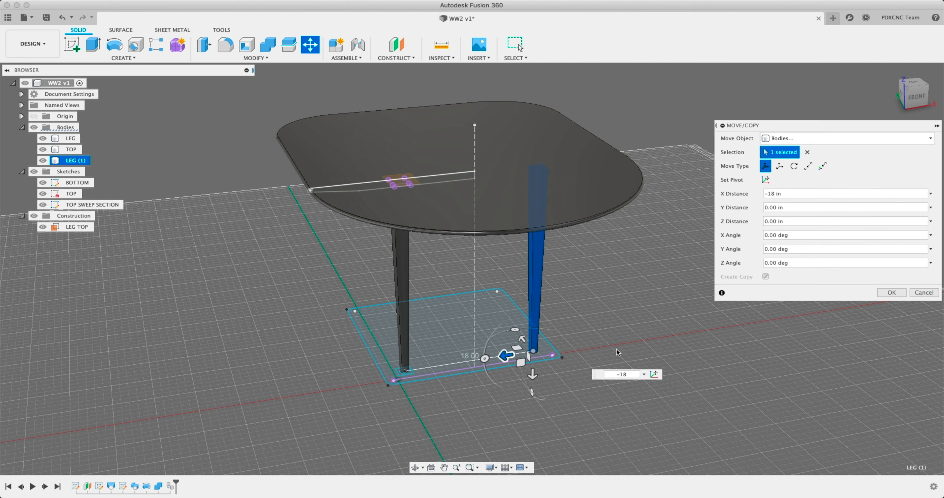
key("Return")
middle_click_drag(616, 348, 547, 315, "shift")
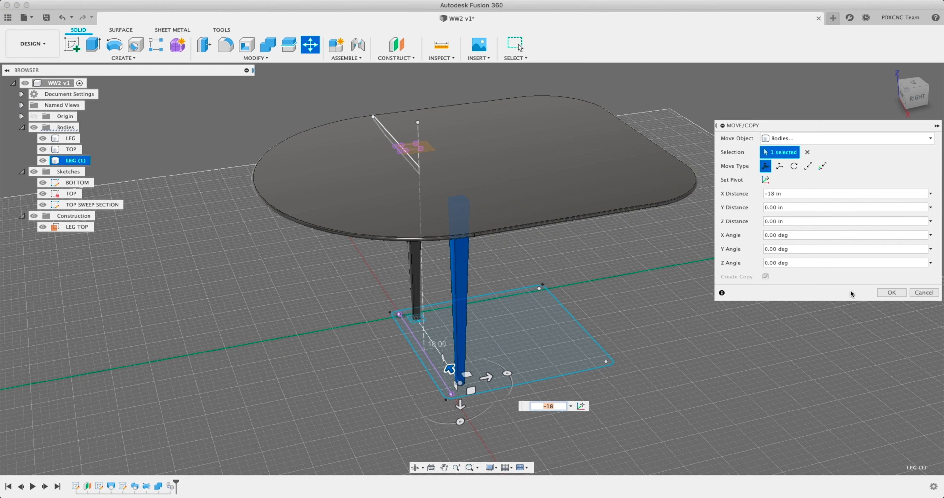
Try an extra minus sign in the leg copy's X distance, restore -18 in, and complete the copy.
left_click(791, 195)
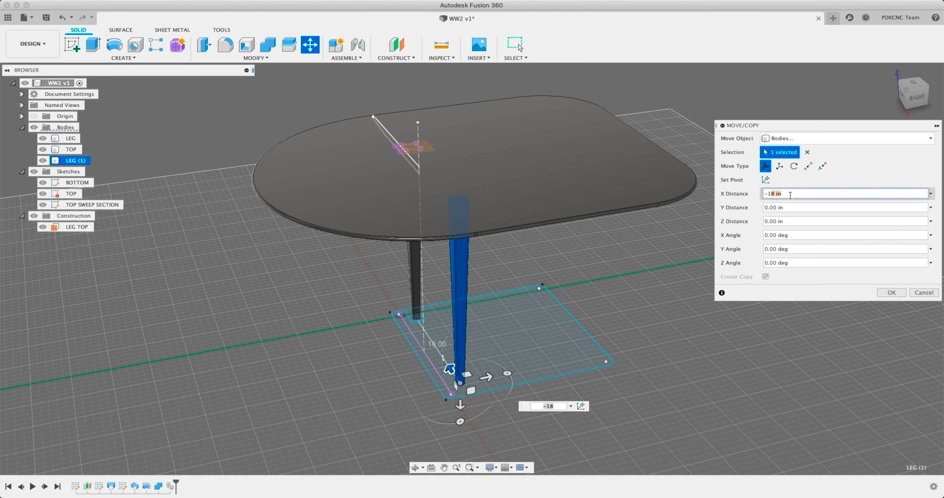
left_click(767, 193)
type("-")
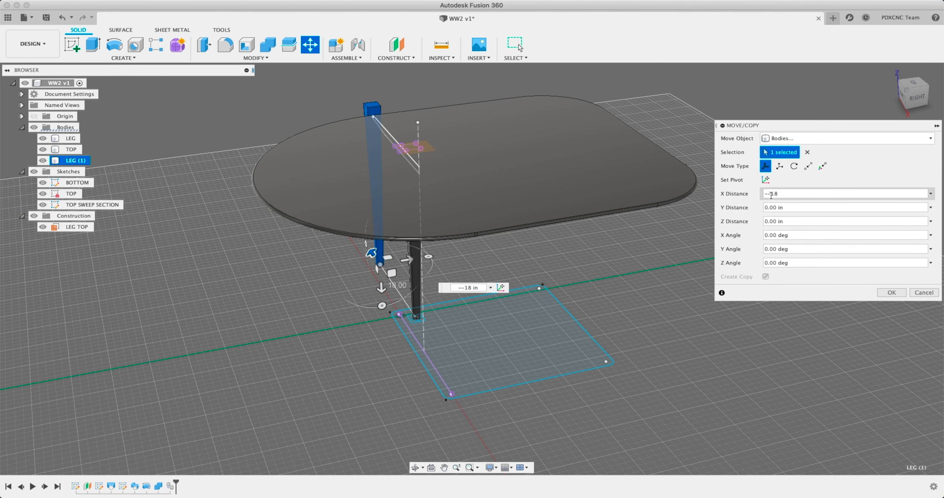
key("BackSpace")
left_click(891, 292)
Start another Move/Copy with LEG and LEG (1) both selected and turn on copying.
mouse_move(569, 299)
middle_mouse_down("shift")
mouse_move(459, 238)
mouse_move(480, 312)
mouse_move(397, 296)
mouse_move(462, 308)
middle_mouse_up("shift")
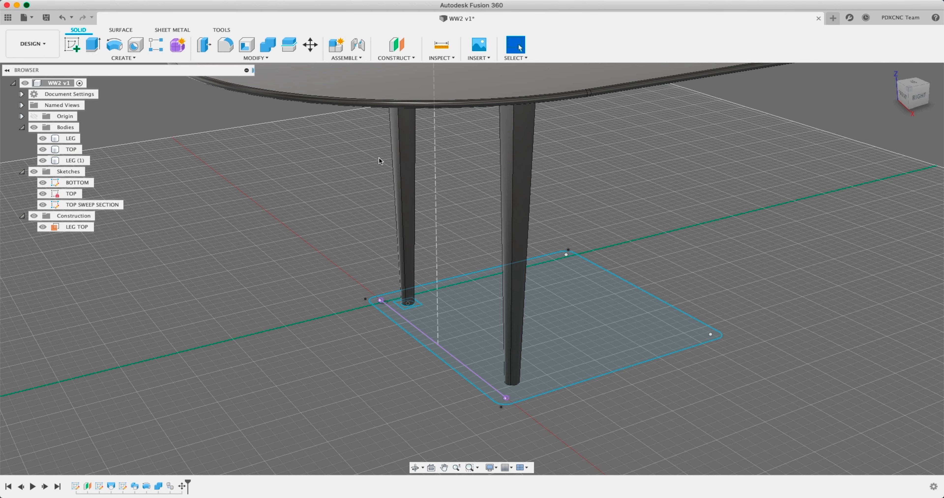
key("m")
left_click(411, 179)
middle_click_drag(411, 179, 397, 302, "shift")
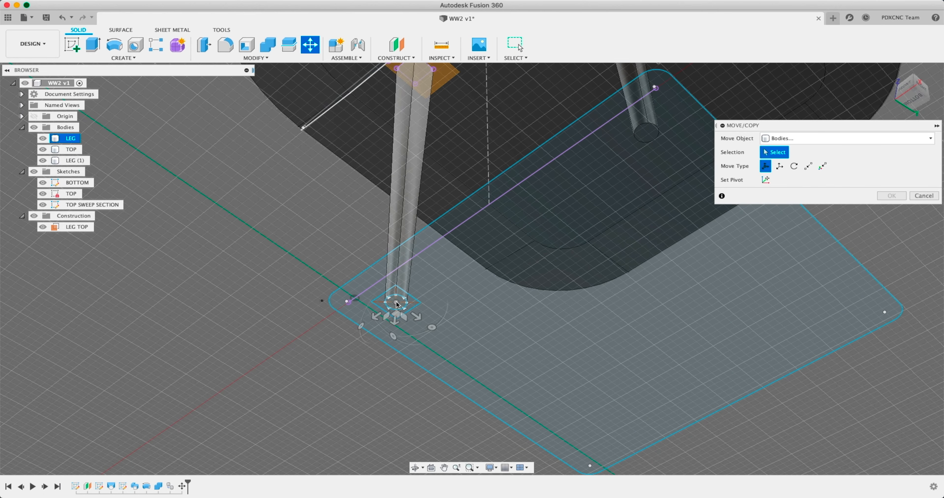
left_click(398, 302)
left_click(649, 134)
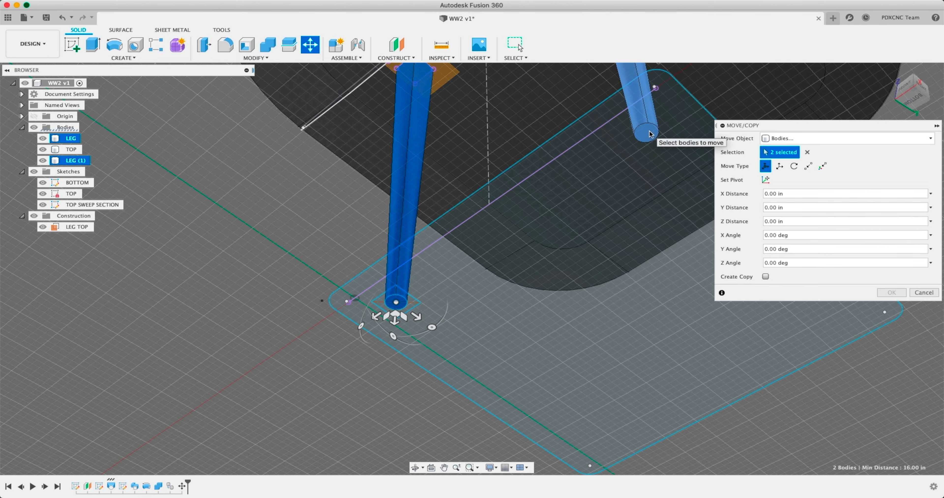
middle_click_drag(620, 146, 442, 212, "shift")
scroll(441, 211, "down", 5)
left_click(766, 277)
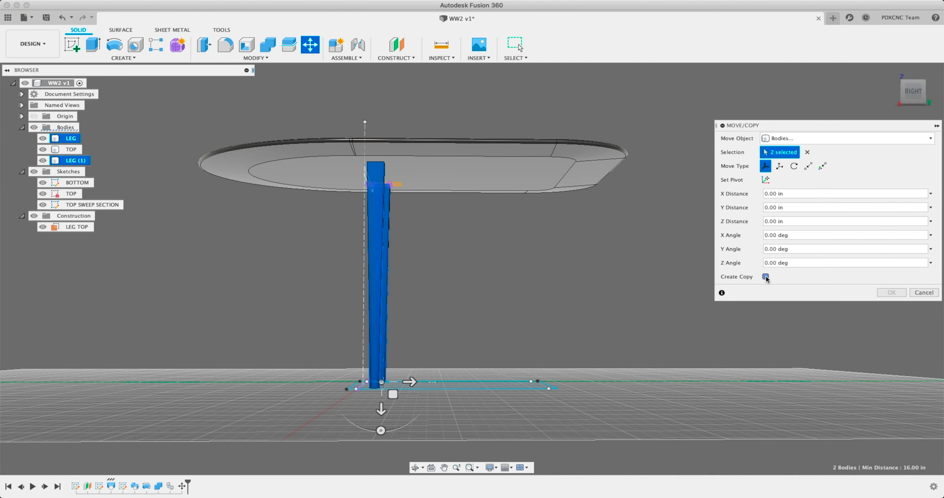
Offset the two copied legs along Y, set the Y distance to 21 in, and complete the copy.
middle_click_drag(653, 269, 425, 315, "shift")
left_click_drag(390, 305, 540, 287)
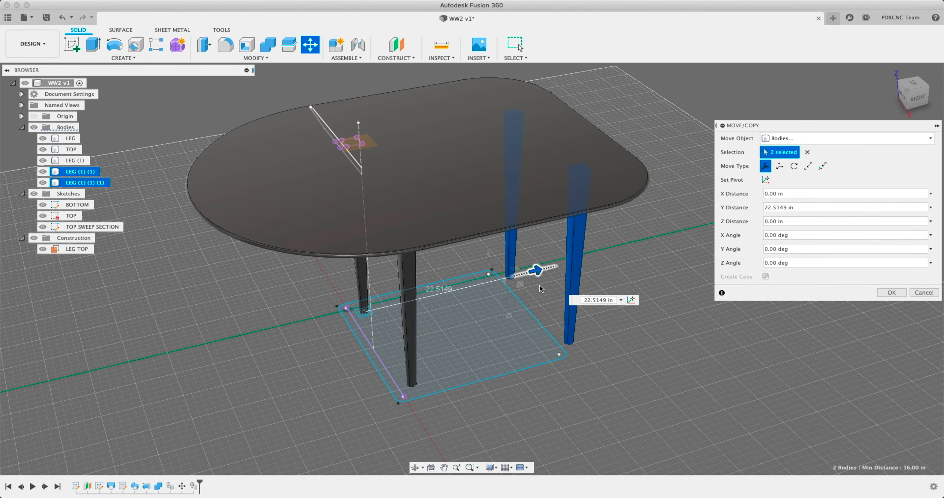
middle_click_drag(557, 236, 567, 274, "shift")
middle_click_drag(614, 344, 610, 321, "shift")
left_click_drag(610, 321, 606, 328)
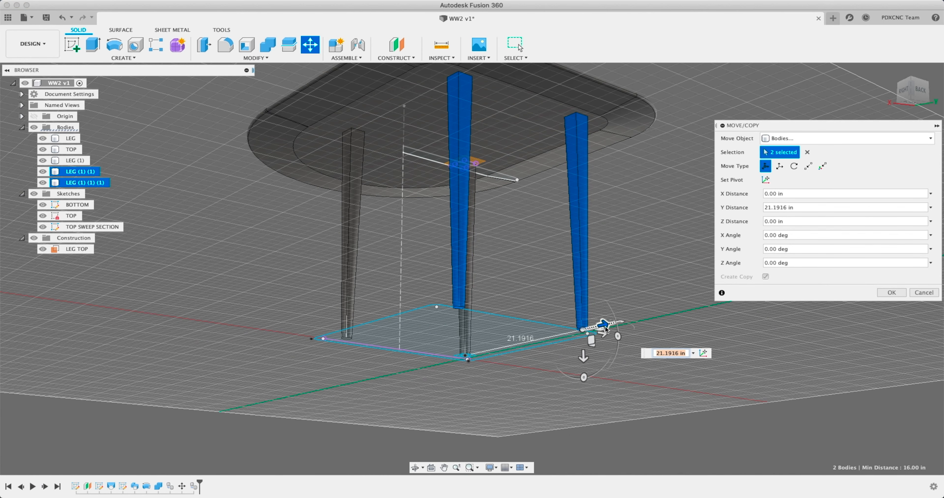
double_click(777, 207)
type("21")
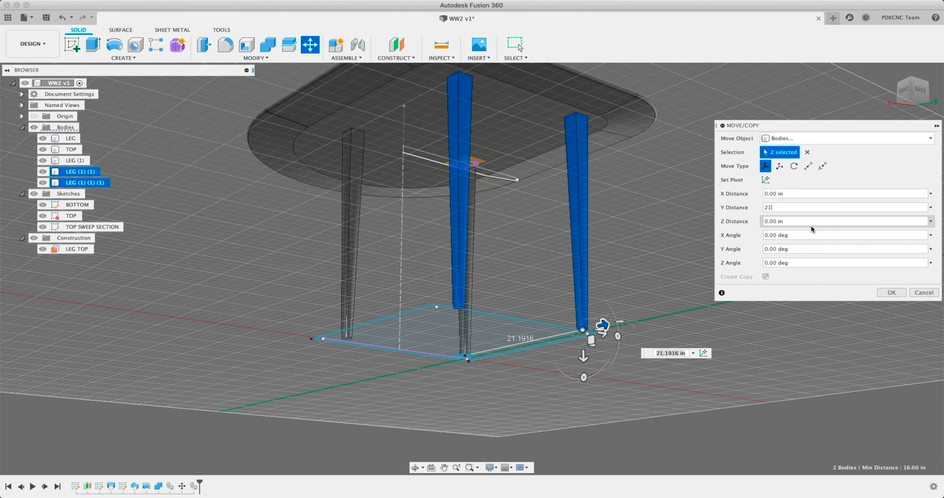
left_click(898, 294)
middle_click_drag(544, 250, 451, 274, "shift")
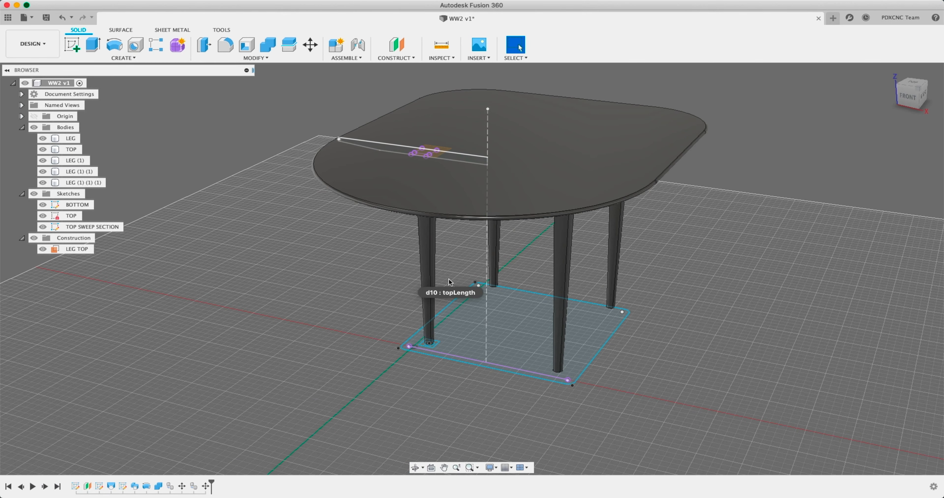
Test the table's parametric height by setting the height parameter to 12.
middle_click_drag(451, 260, 467, 239, "shift")
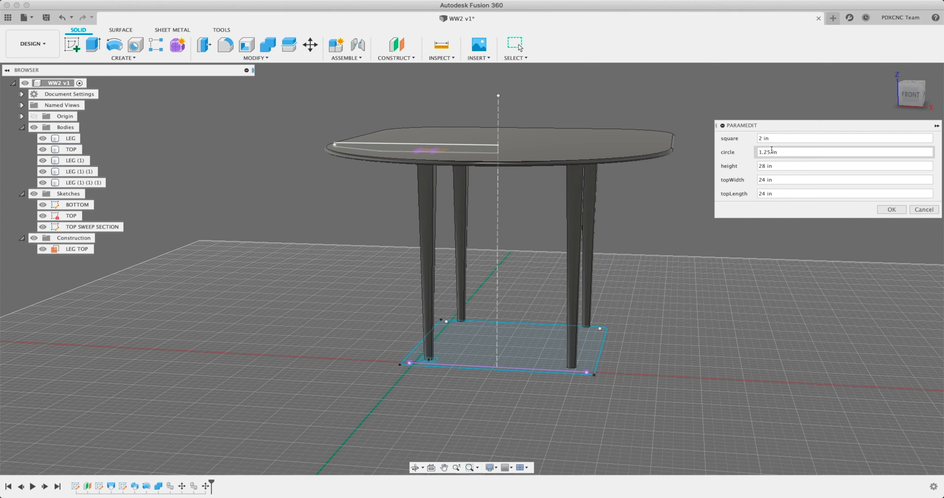
left_click(727, 169)
left_click(759, 179)
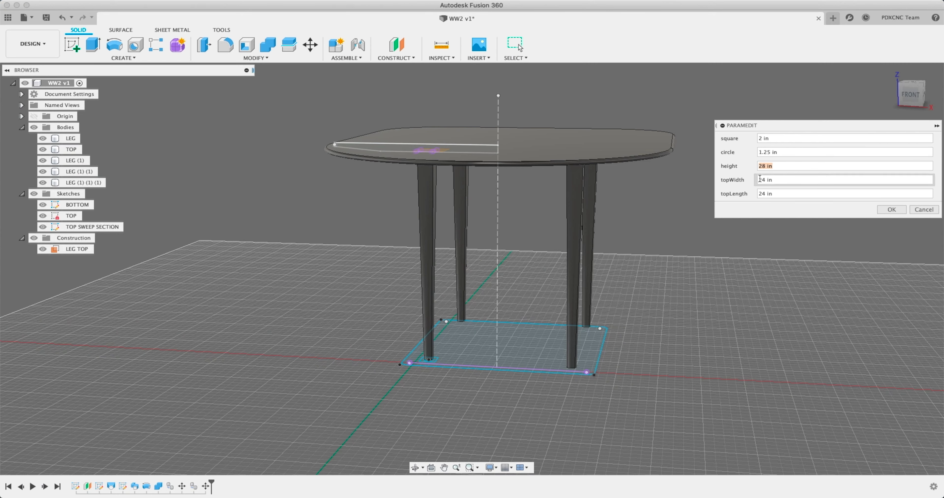
type("12")
key("Tab")
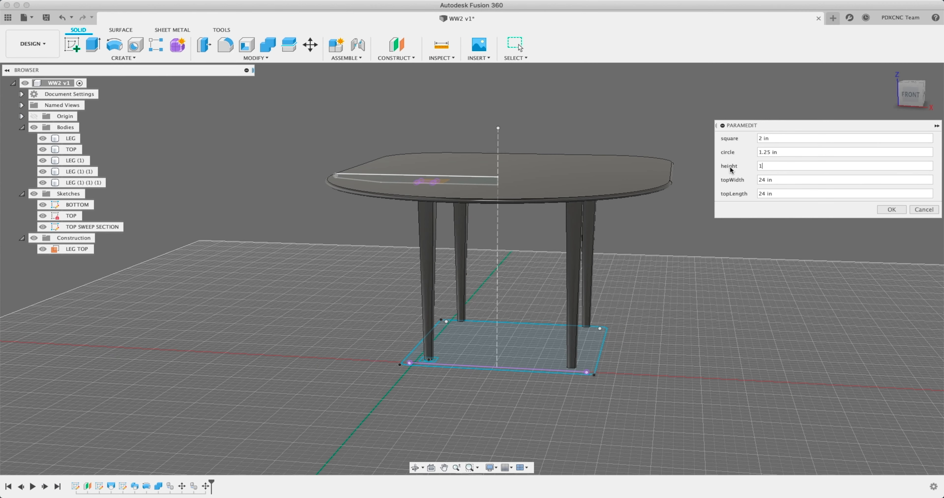
Test a much taller table by setting the height parameter to 45.
middle_click_drag(620, 241, 597, 228, "shift")
left_click_drag(774, 167, 704, 166)
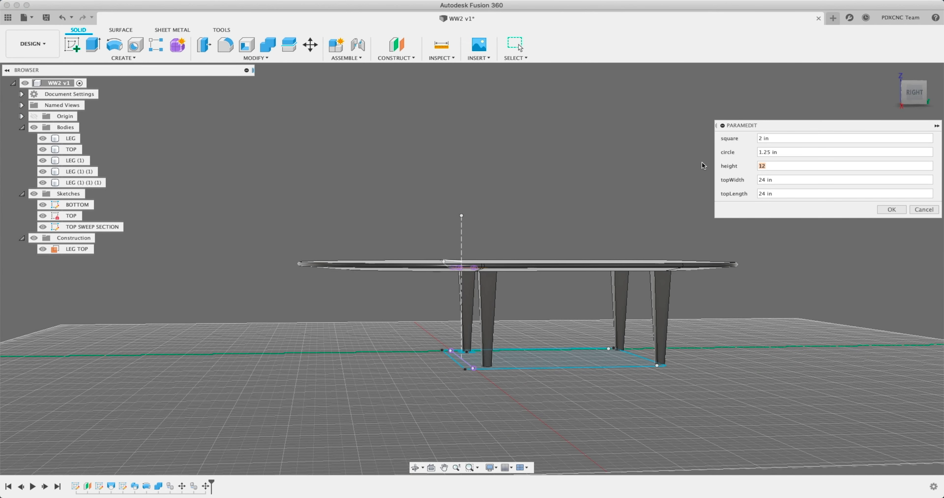
type("45")
key("Tab")
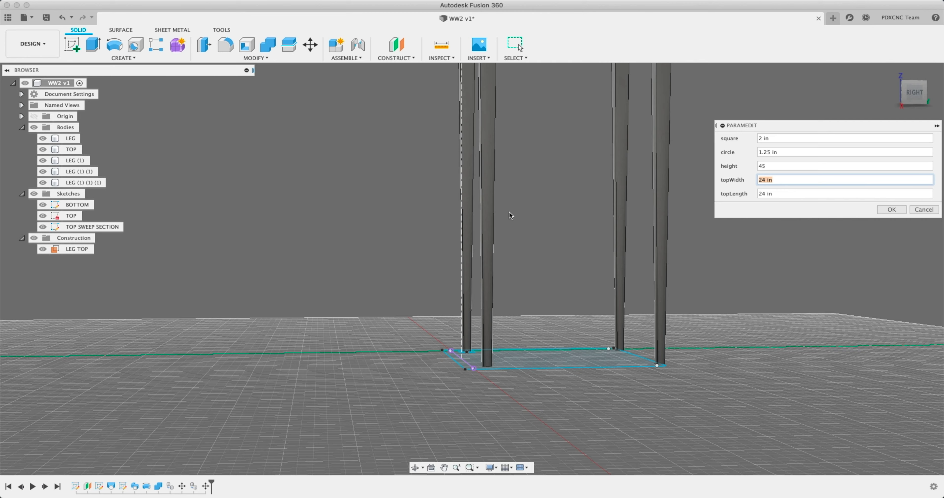
Set the table's height parameter to 28 and accept the parameter edit.
scroll(509, 212, "down", 5)
middle_click_drag(532, 103, 567, 134, "shift")
left_click_drag(771, 167, 744, 166)
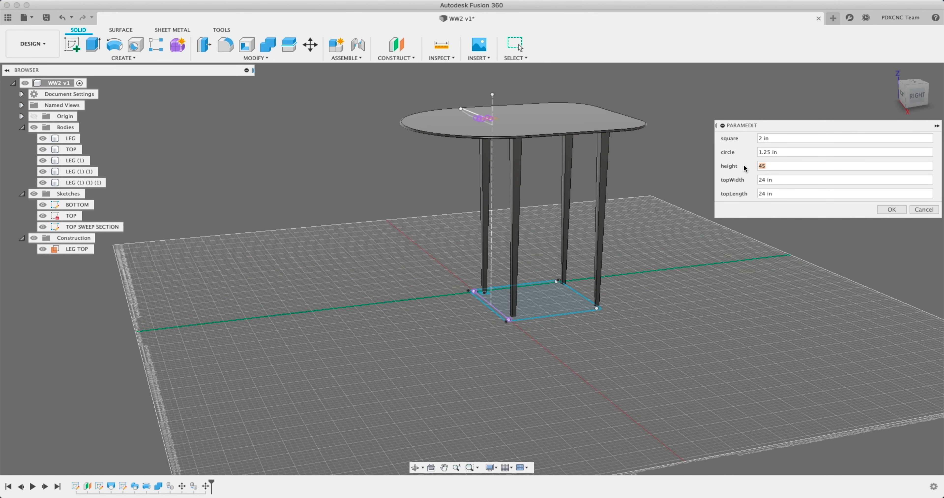
type("28")
key("Tab")
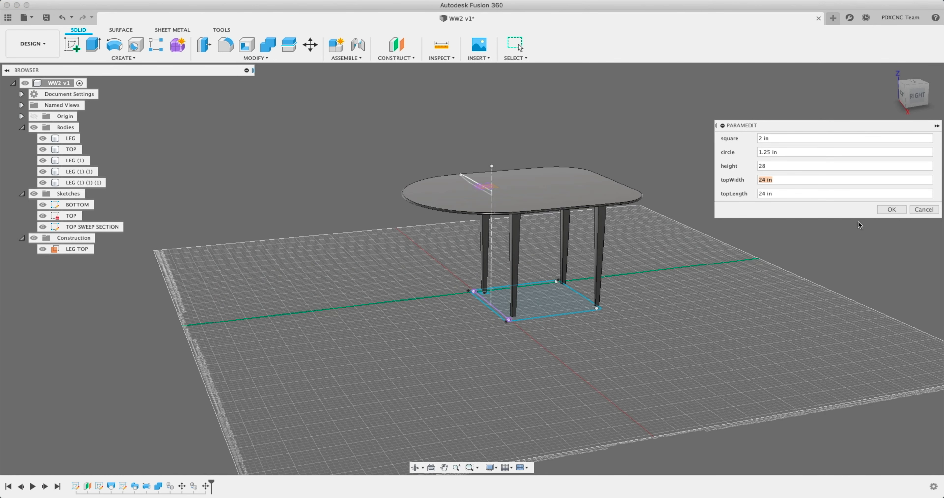
key("Return")
Undo both Move/Copy operations together with the leg copies they made.
middle_click_drag(542, 234, 615, 247, "shift")
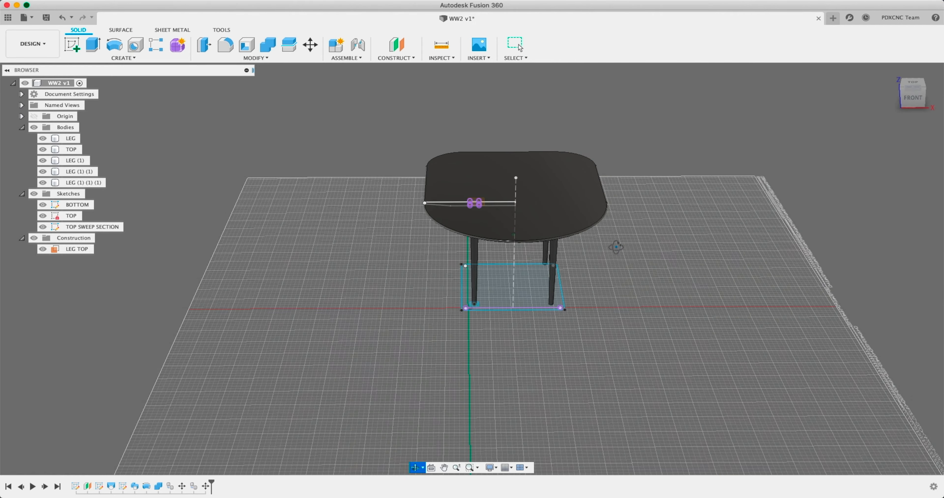
scroll(546, 252, "up", 5)
middle_click_drag(545, 252, 503, 252, "shift")
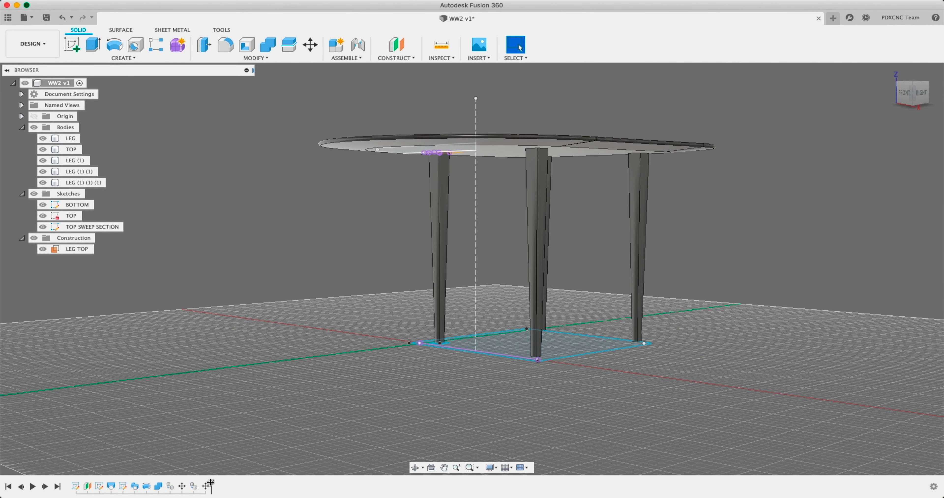
key("super+z")
key("super+z")
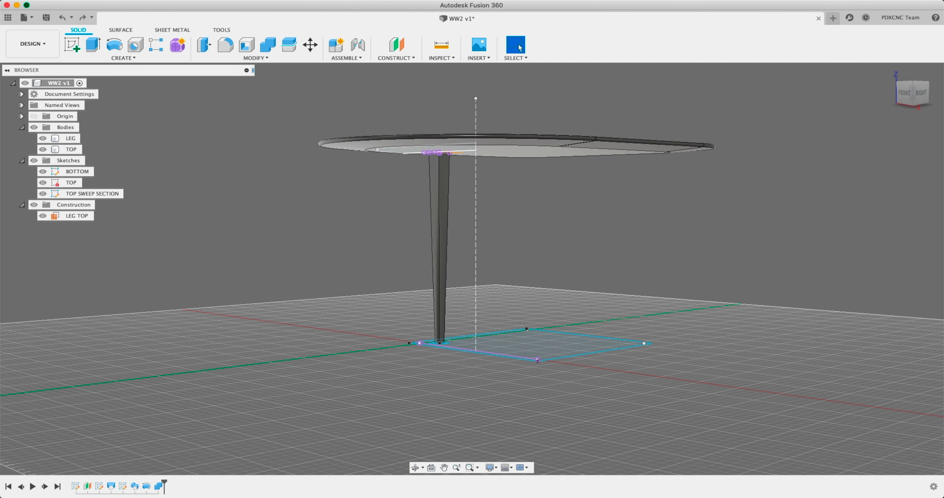
key("super+shift+z")
key("super+shift+z")
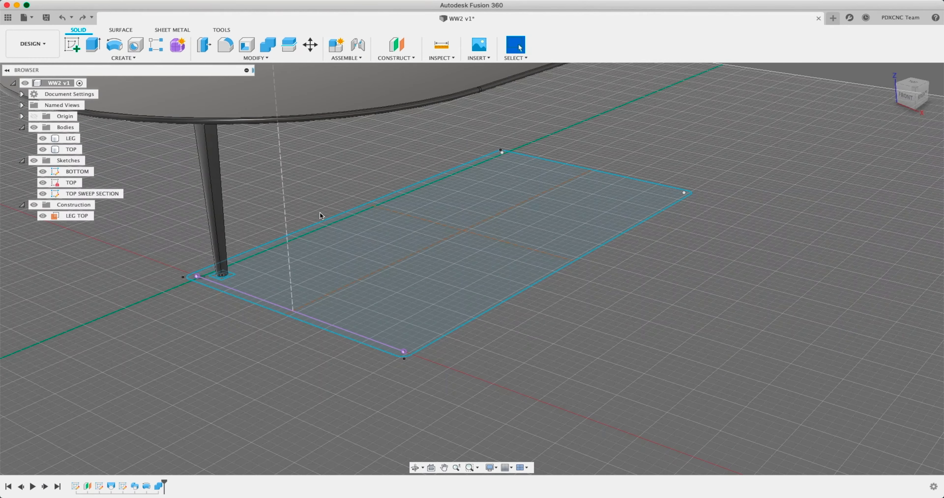
Examine the BOTTOM sketch rectangle, its centre lines and the origin planes for references usable in mirroring the leg.
scroll(320, 205, "down", 3)
middle_click_drag(319, 196, 320, 251, "shift")
middle_click_drag(342, 216, 339, 238, "shift")
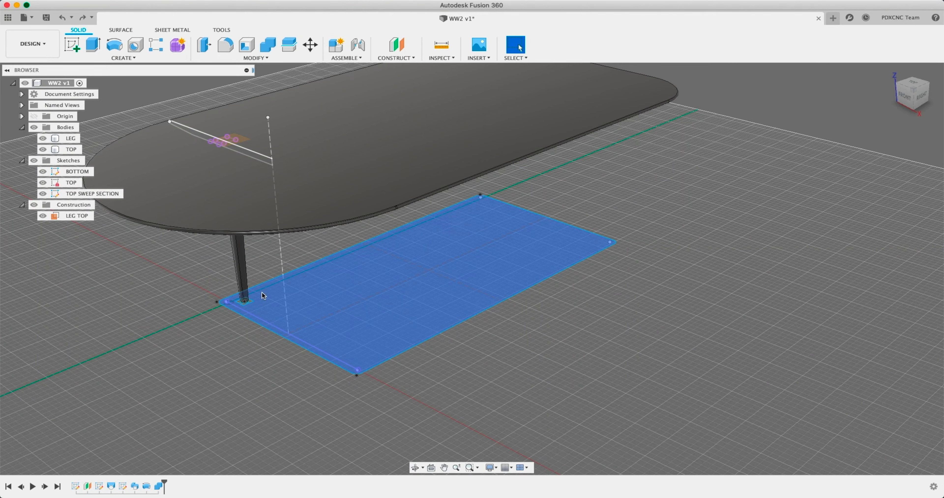
middle_click_drag(367, 261, 322, 241, "shift")
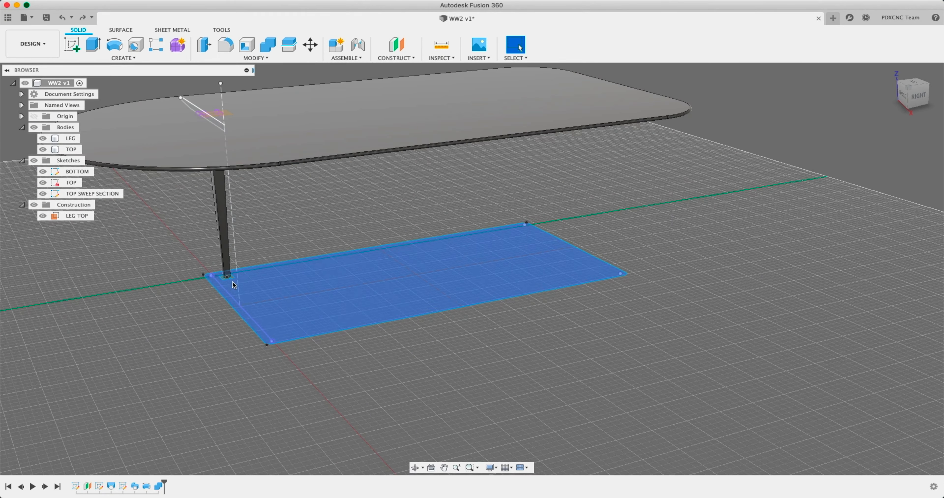
scroll(219, 280, "up", 5)
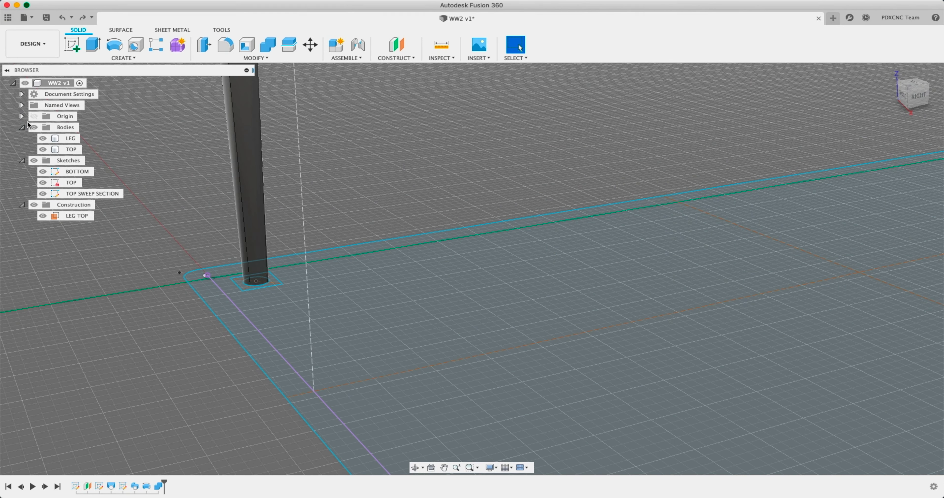
left_click(34, 116)
left_click(34, 116)
mouse_move(165, 143)
middle_mouse_down("shift")
mouse_move(354, 182)
mouse_move(402, 179)
middle_mouse_up("shift")
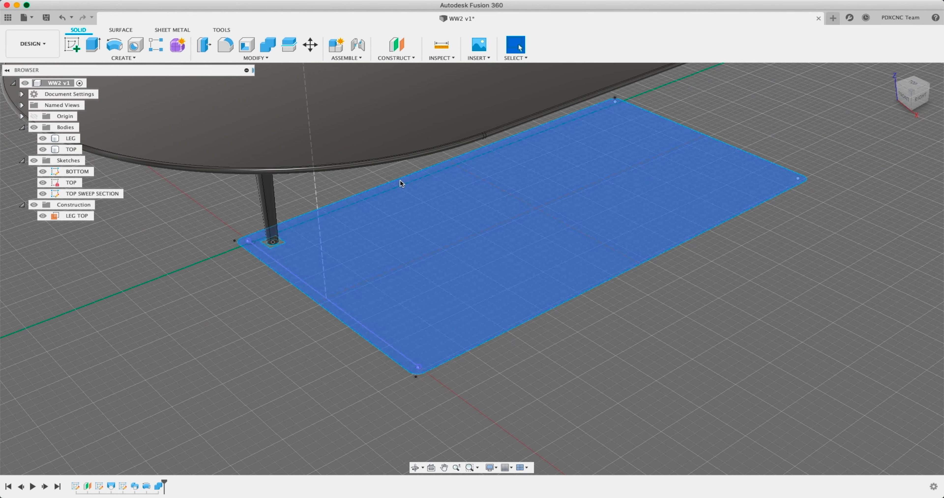
left_click(404, 143)
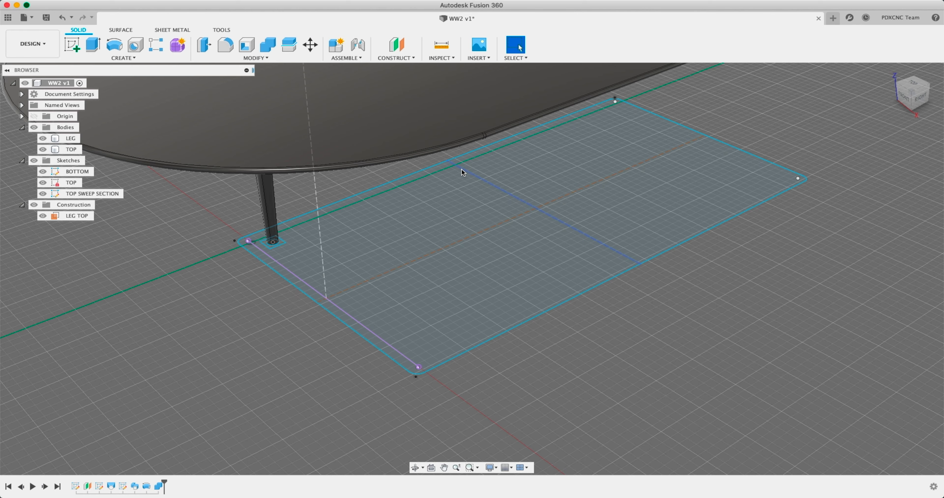
middle_click_drag(555, 219, 486, 240)
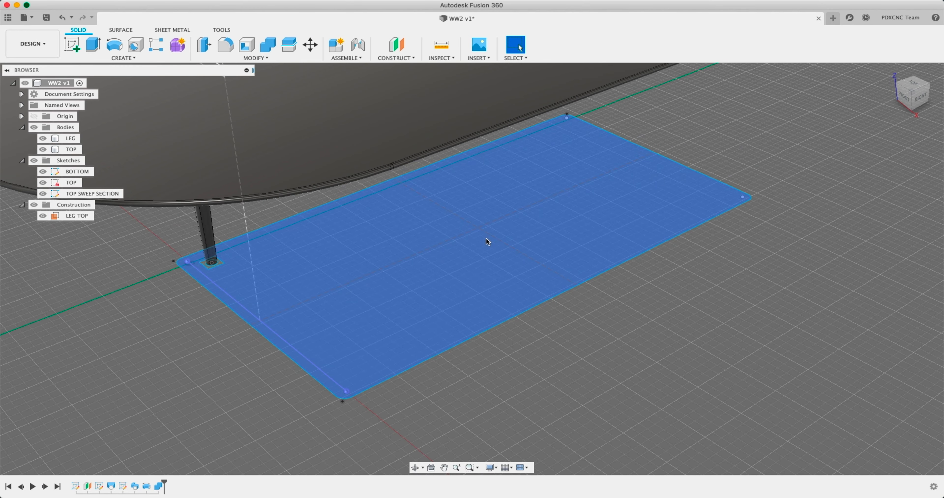
Construct an axis perpendicular to the BOTTOM sketch profile at the midpoint of the rectangle's long side opposite the leg.
left_click(415, 58)
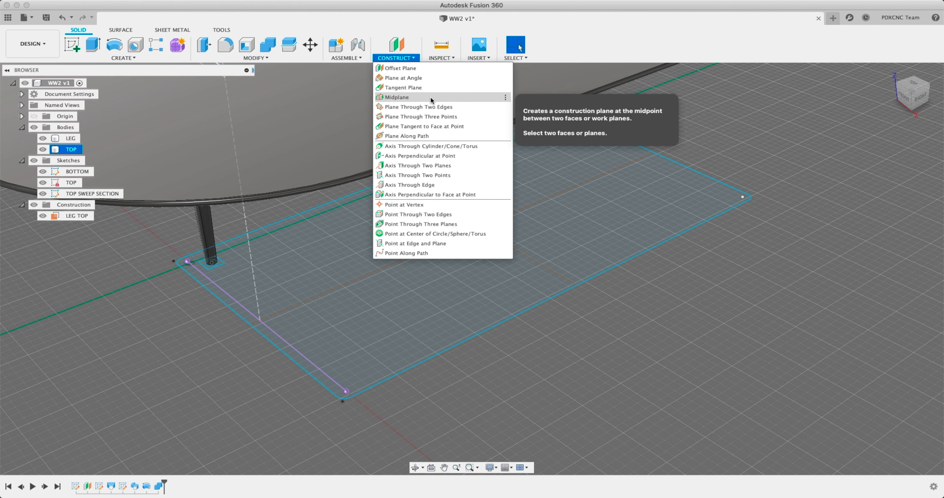
left_click(443, 195)
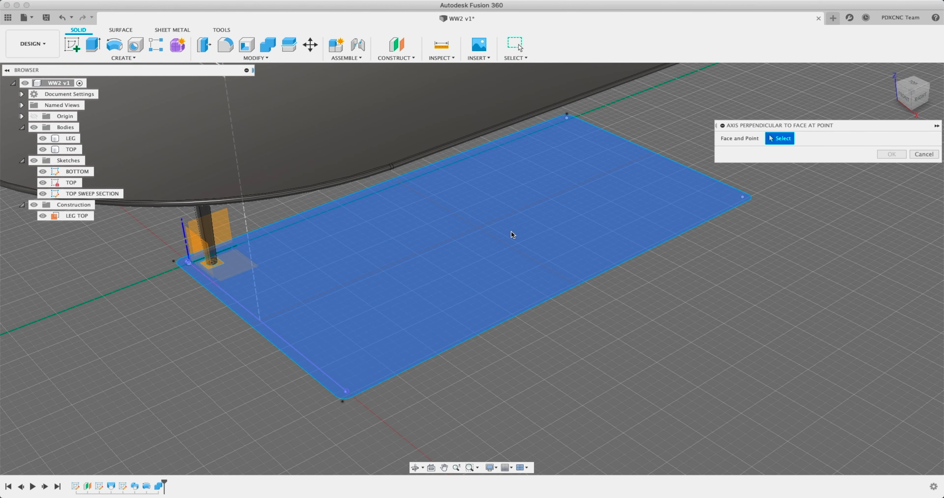
left_click(512, 234)
left_click(576, 286)
scroll(502, 249, "down", 5)
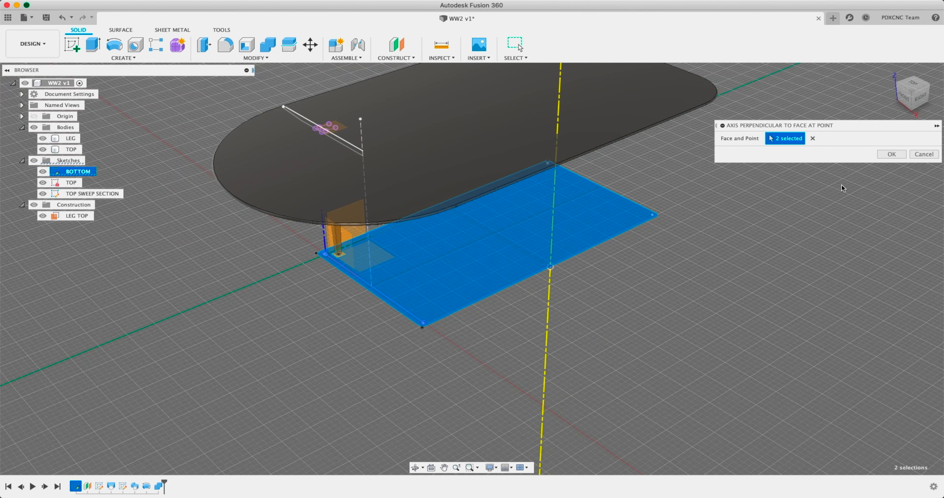
left_click(892, 154)
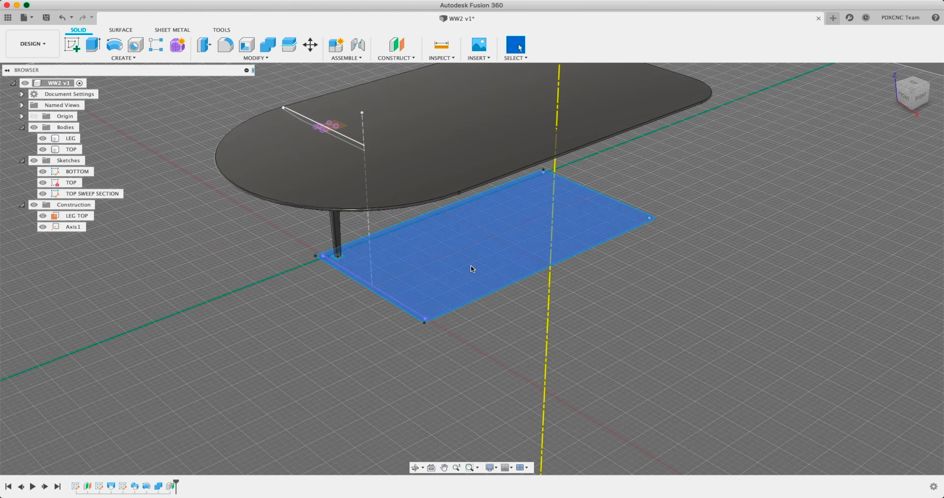
Construct a plane through two edges, using the BOTTOM sketch's crosswise centre line and the new vertical axis.
left_click(393, 59)
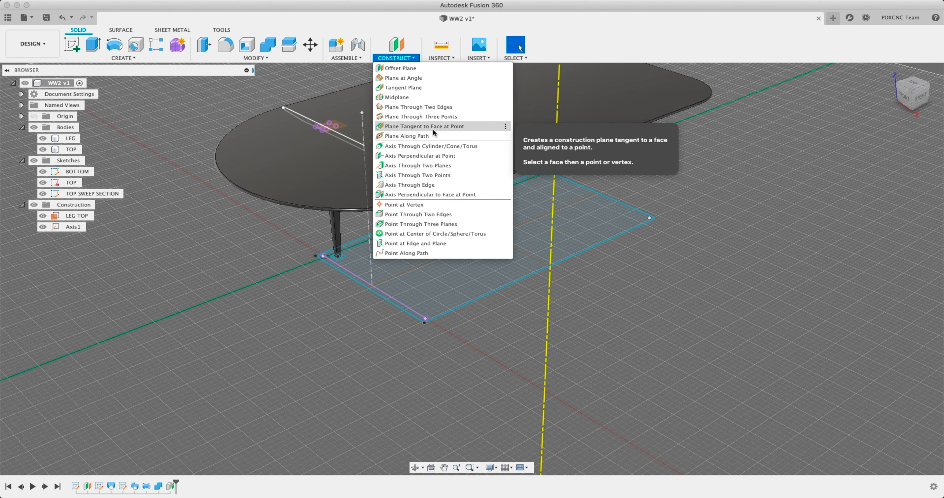
left_click(447, 108)
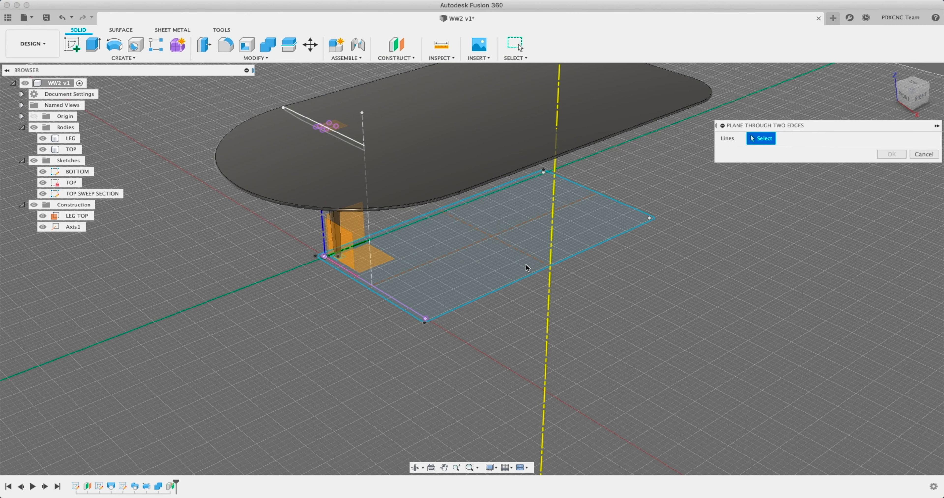
left_click(529, 255)
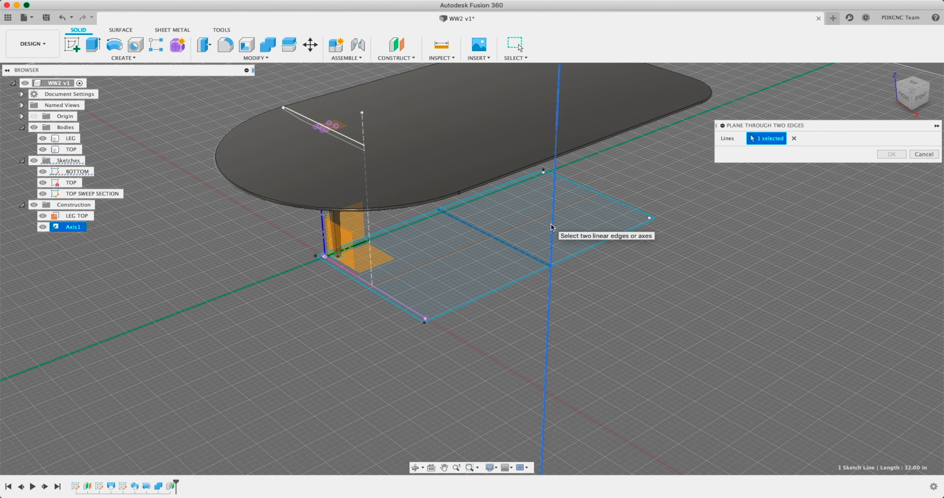
left_click(550, 224)
left_click(892, 154)
middle_click_drag(618, 242, 619, 278, "shift")
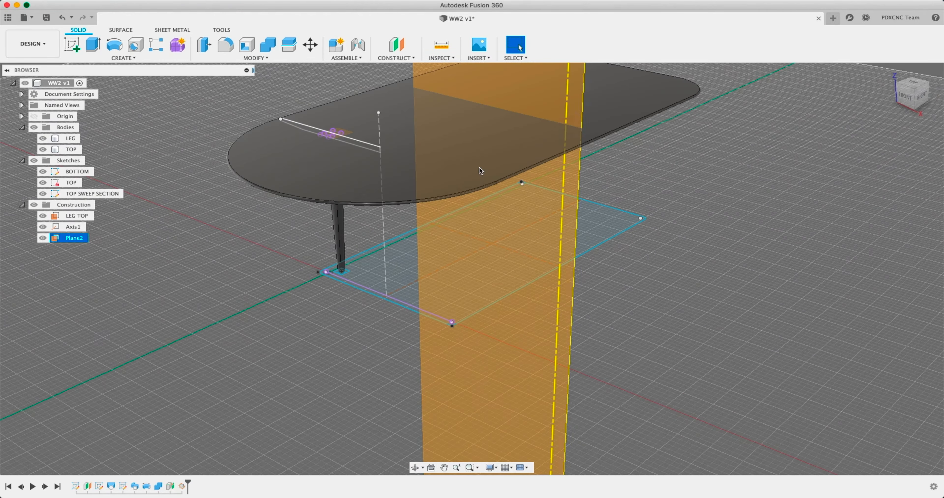
Construct a lengthwise plane through three points: the midpoints of the BOTTOM rectangle's two short sides and the upper end of the vertical sketch line.
left_click(396, 57)
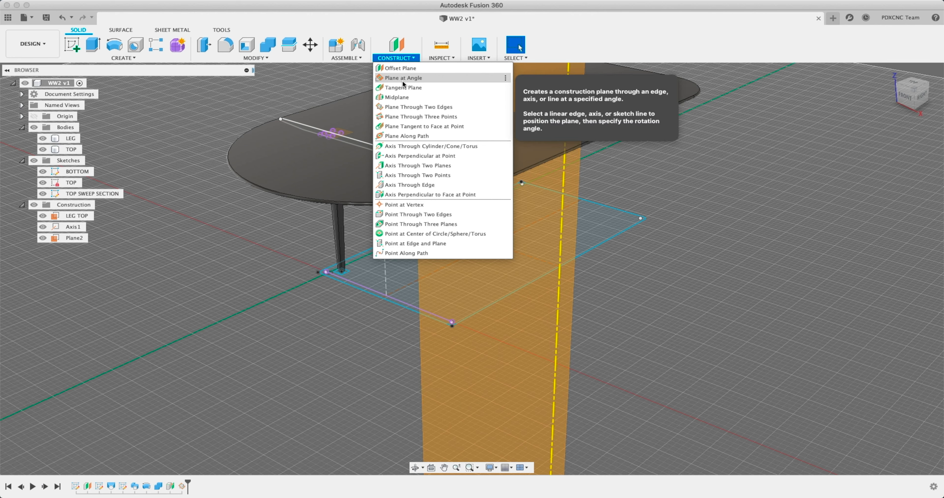
left_click(421, 117)
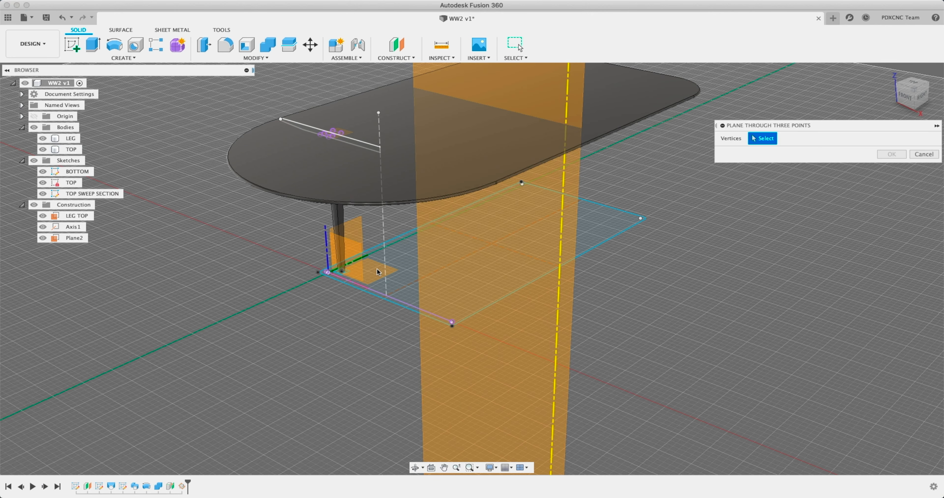
scroll(377, 289, "up", 3)
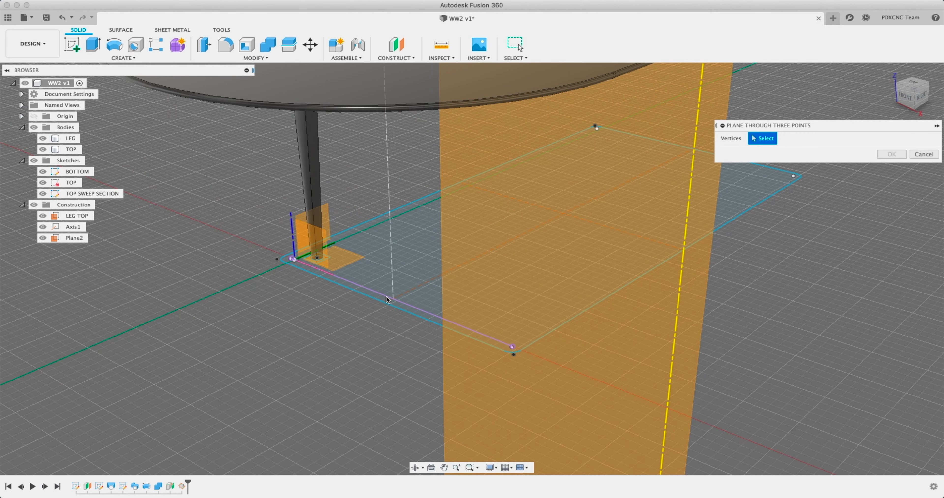
left_click(385, 303)
middle_click_drag(656, 190, 673, 189, "shift")
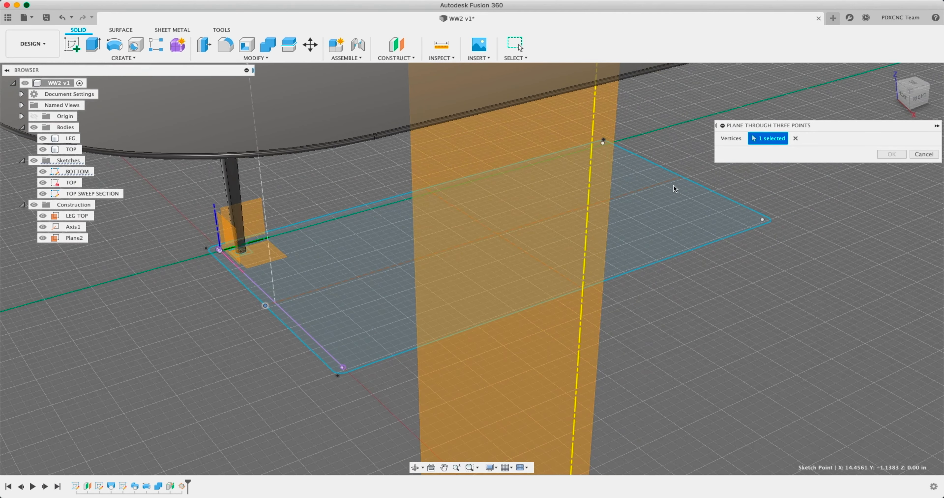
left_click(682, 178)
middle_click_drag(447, 258, 363, 155, "shift")
left_click(331, 112)
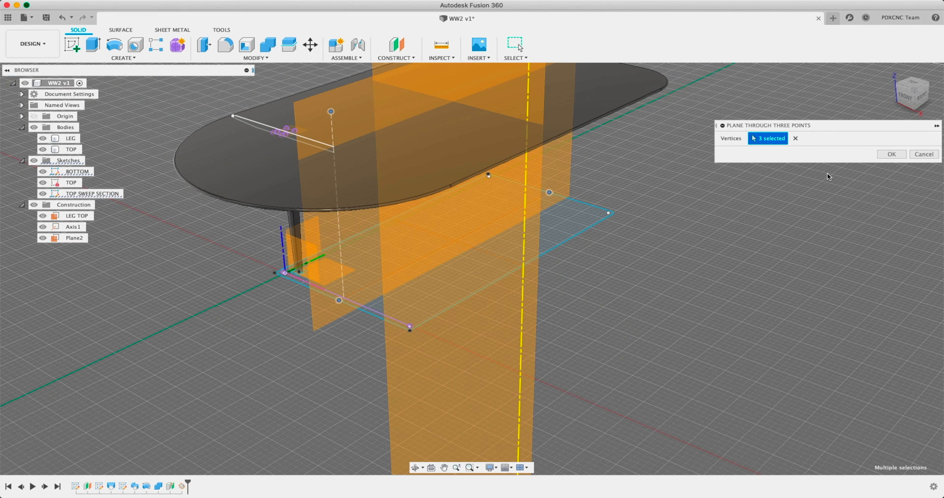
left_click(891, 154)
middle_click_drag(467, 287, 443, 269, "shift")
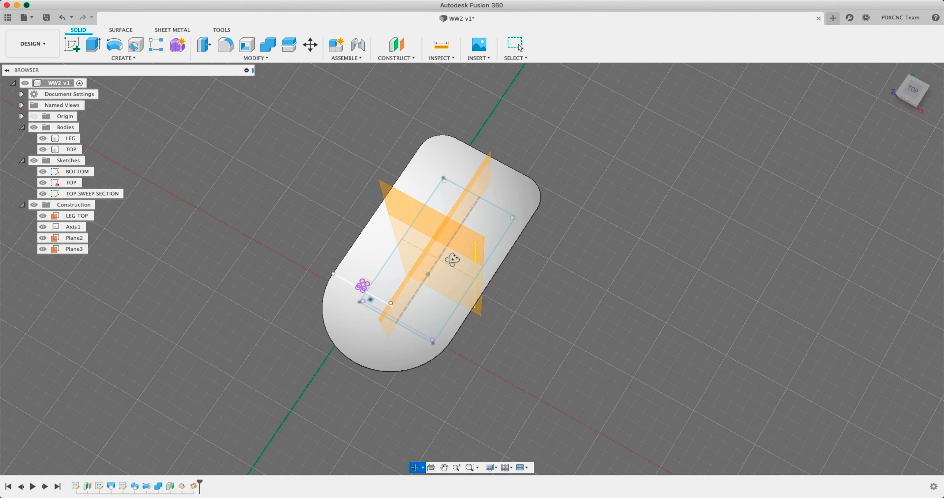
Mirror the LEG body across the lengthwise mid-plane of the BOTTOM rectangle, with the pattern type set to Bodies.
middle_click_drag(403, 256, 252, 91, "shift")
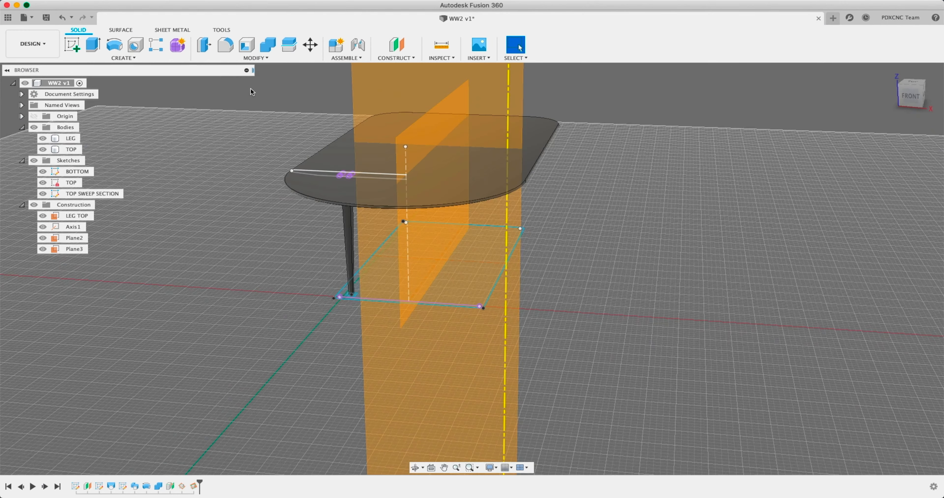
left_click(136, 58)
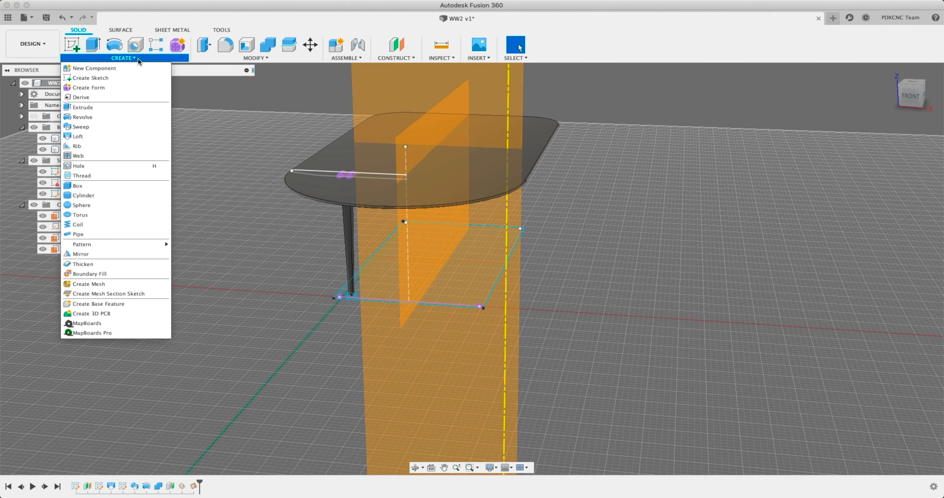
left_click(133, 253)
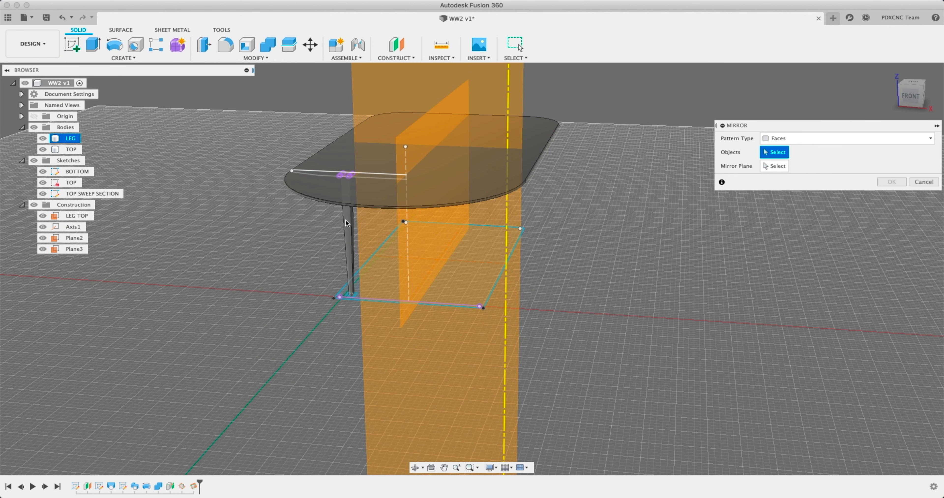
left_click(792, 141)
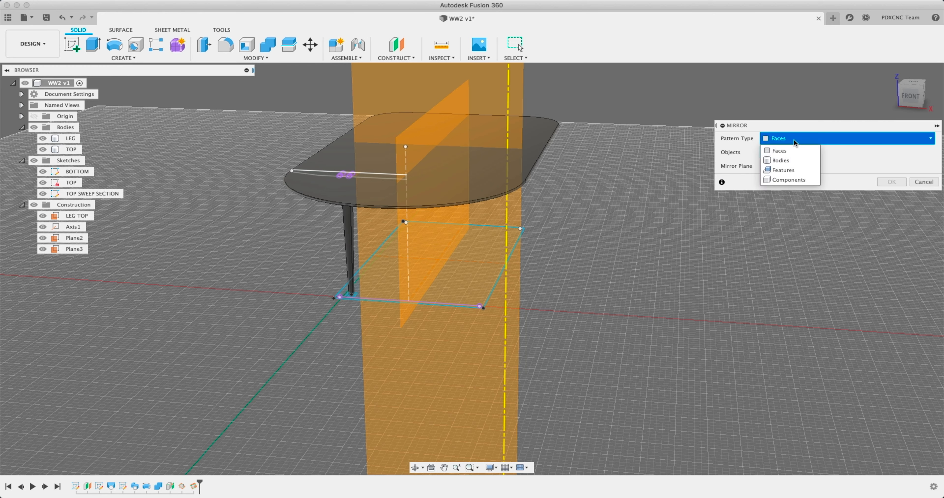
left_click(797, 161)
left_click(348, 238)
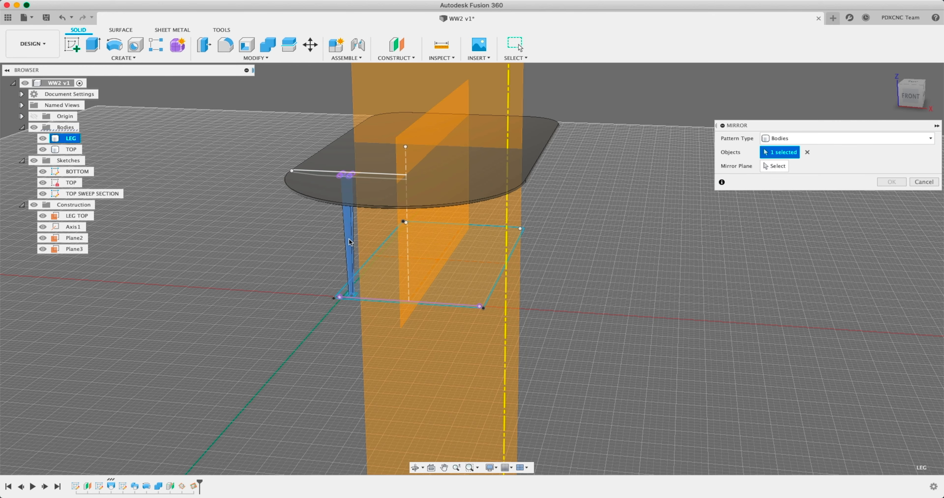
scroll(370, 266, "up", 5)
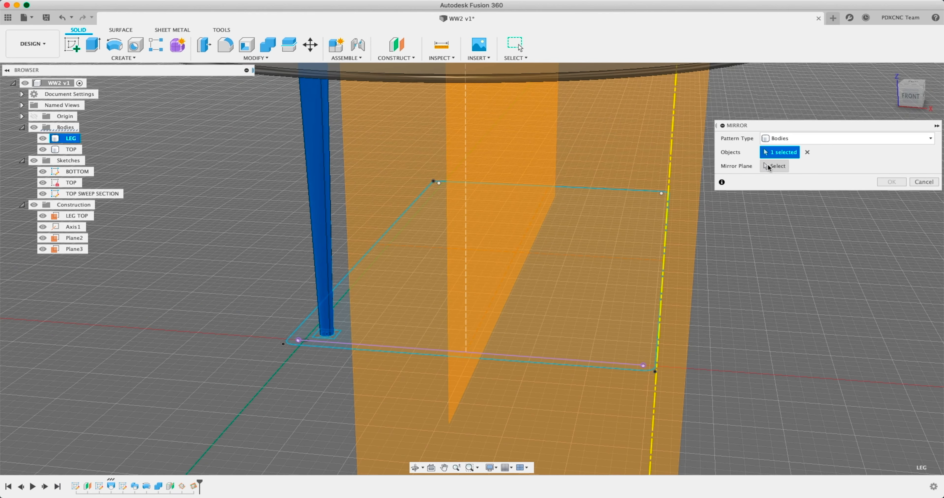
left_click(774, 166)
left_click(476, 275)
left_click(892, 182)
Hide all construction planes and the axis to show the table clearly.
left_click(34, 238)
middle_click_drag(235, 251, 376, 213)
scroll(420, 275, "up", 3)
middle_click_drag(439, 273, 385, 275, "shift")
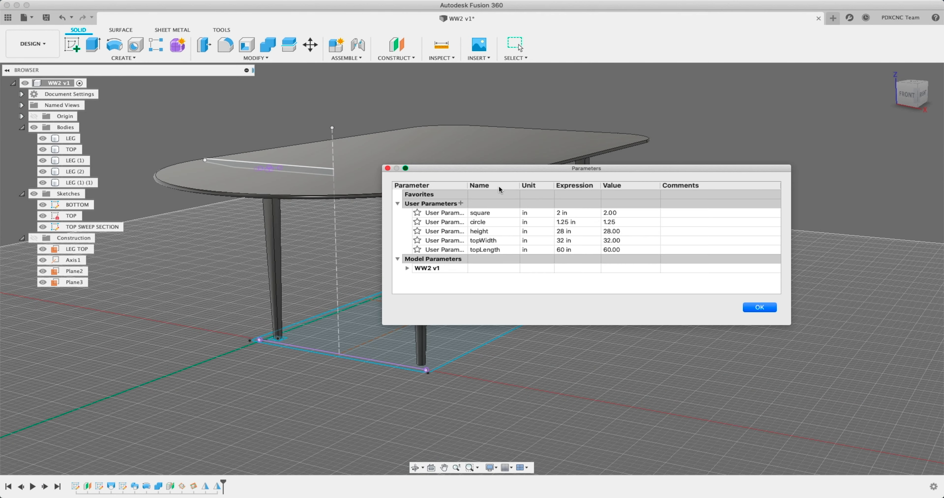
Set the topLength user parameter to 99 in to test how the table and legs adapt.
left_click_drag(484, 163, 667, 264)
left_click(736, 345)
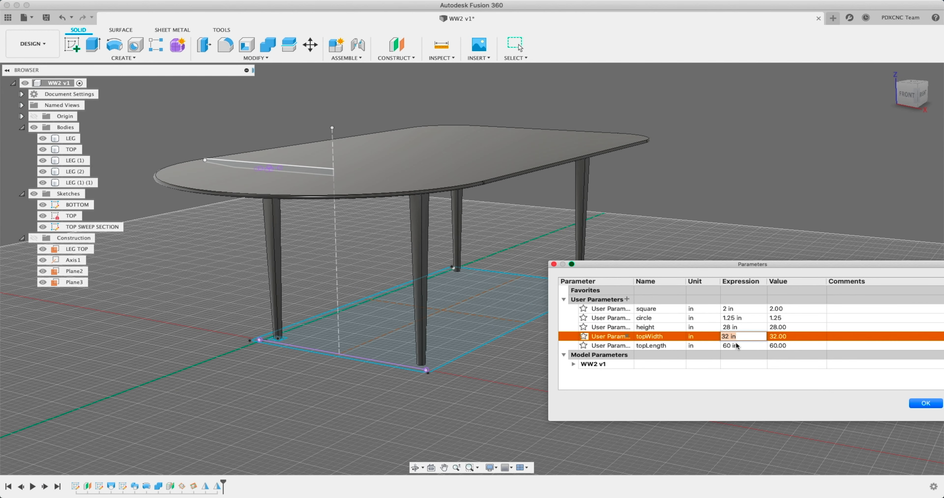
left_click(737, 345)
type("99")
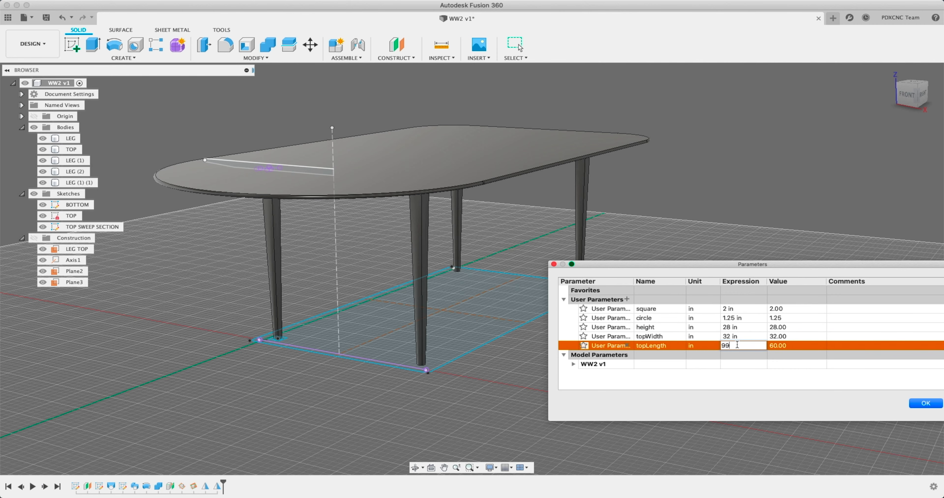
key("Return")
mouse_move(576, 252)
middle_mouse_down("shift")
mouse_move(541, 234)
mouse_move(578, 254)
middle_mouse_up("shift")
Set the topWidth user parameter to 24 in and check the tabletop and legs.
double_click(738, 336)
type("24")
key("Return")
mouse_move(461, 182)
middle_mouse_down("shift")
mouse_move(445, 179)
mouse_move(477, 181)
middle_mouse_up("shift")
Try a topWidth of 12 in and inspect how the tabletop and legs respond.
double_click(737, 336)
type("12")
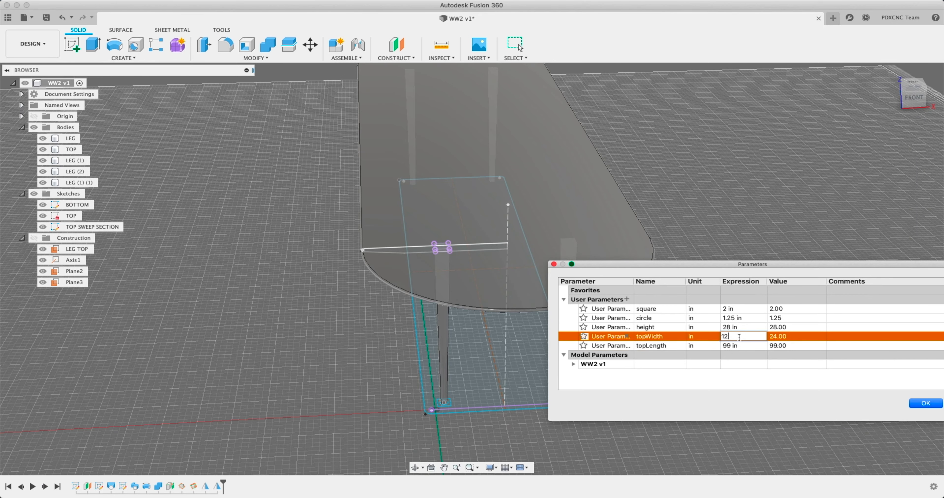
key("Return")
middle_click_drag(479, 247, 456, 223, "shift")
Restore the topWidth parameter to 24 in, accept the parameter changes and inspect the resized table.
left_click(735, 336)
double_click(734, 336)
type("24")
key("Return")
left_click(924, 403)
middle_click_drag(760, 348, 582, 334, "shift")
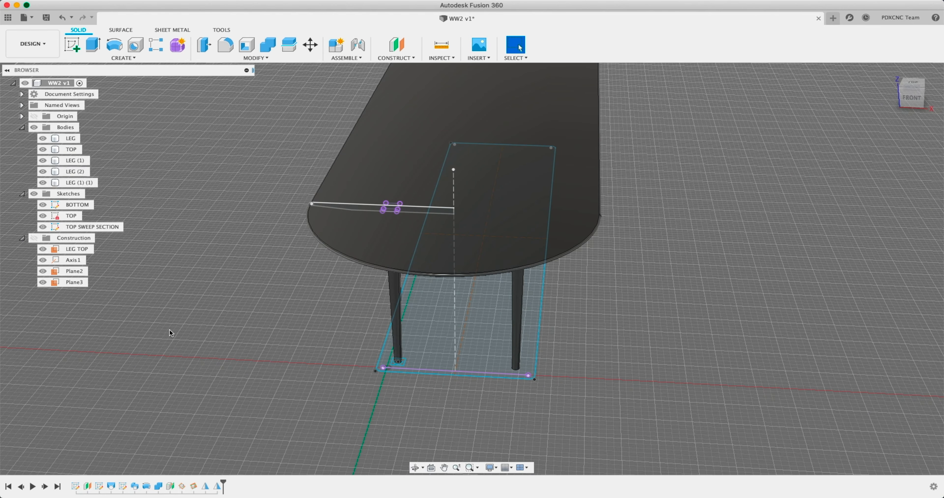